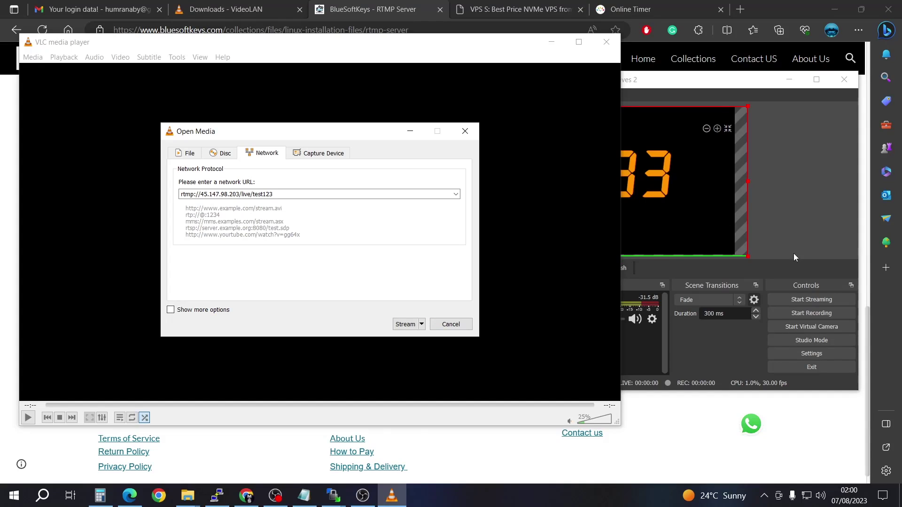
- Start streaming the OBS scene live to the RTMP server
click(792, 230)
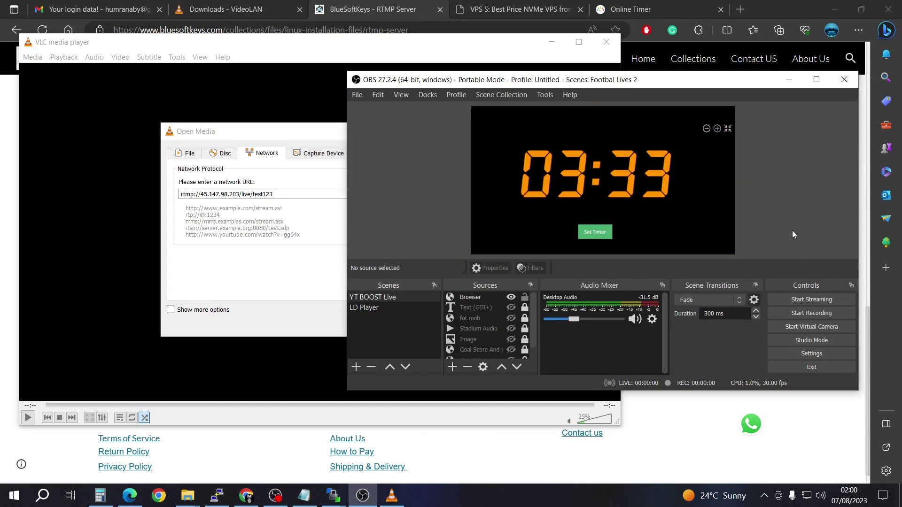
click(811, 301)
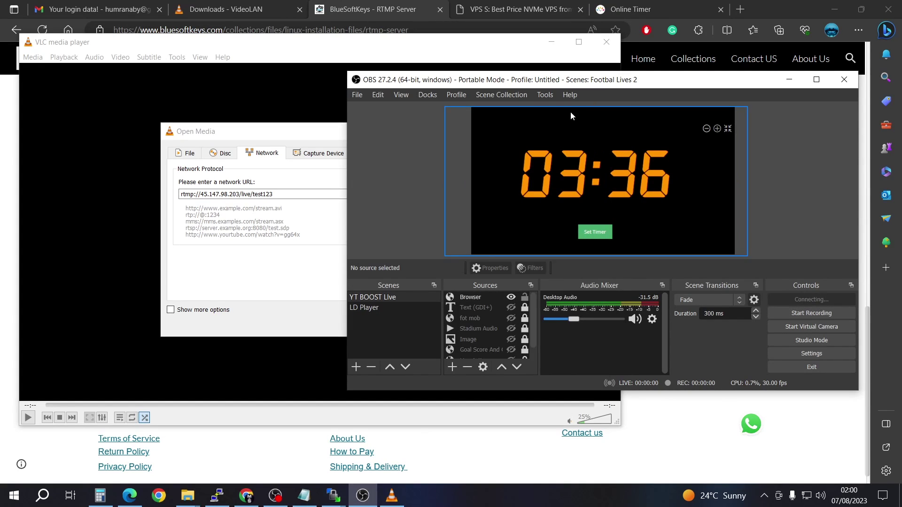
drag(548, 84, 587, 69)
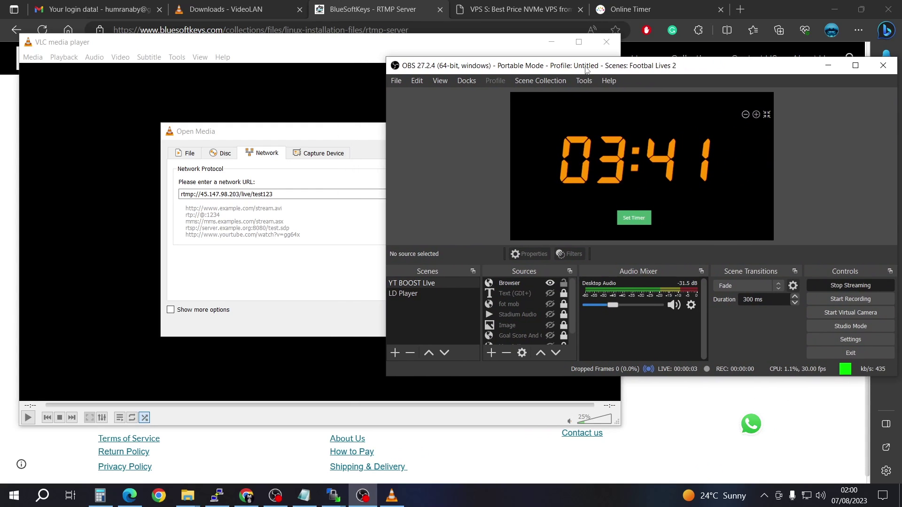
click(279, 49)
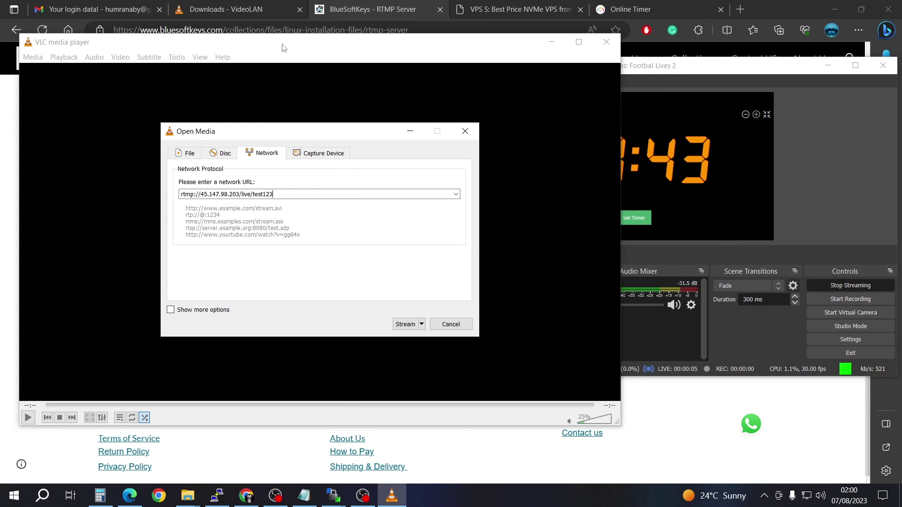
click(830, 9)
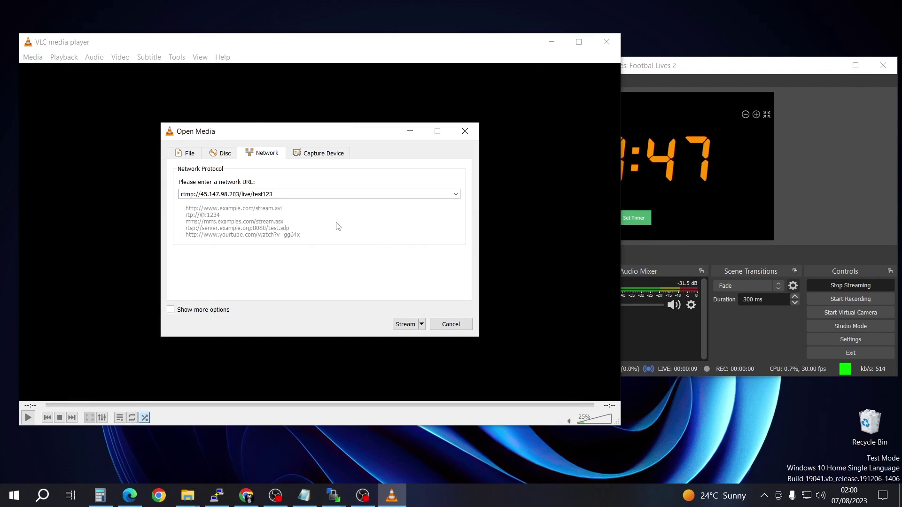
click(422, 324)
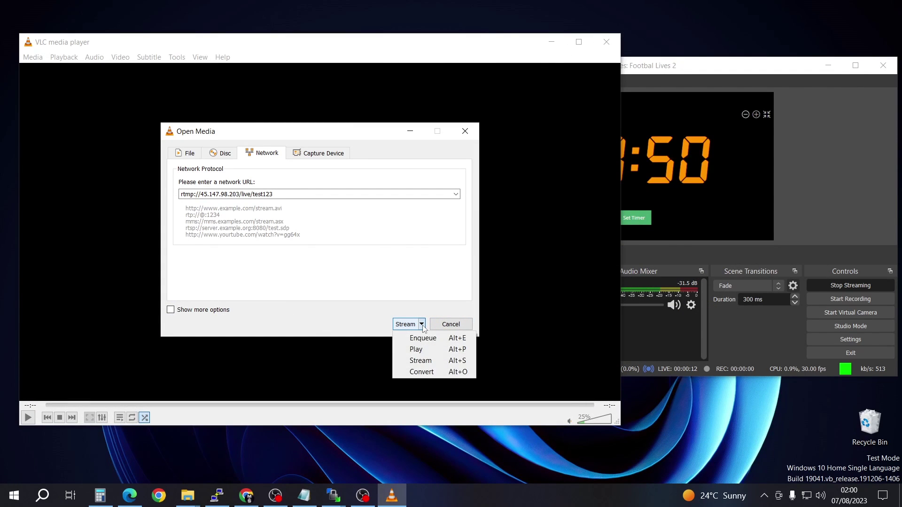
click(417, 350)
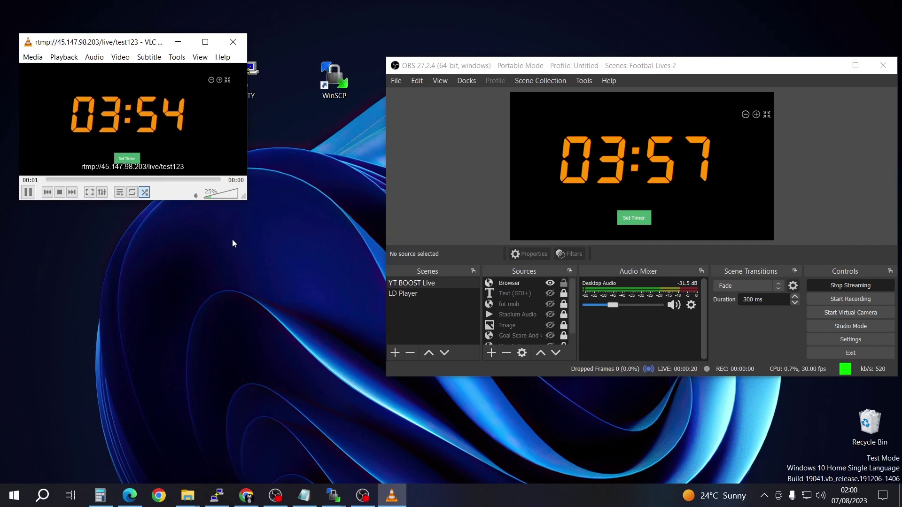
- Reposition the VLC window playing the test123 stream to a free spot on the desktop
drag(130, 46, 133, 160)
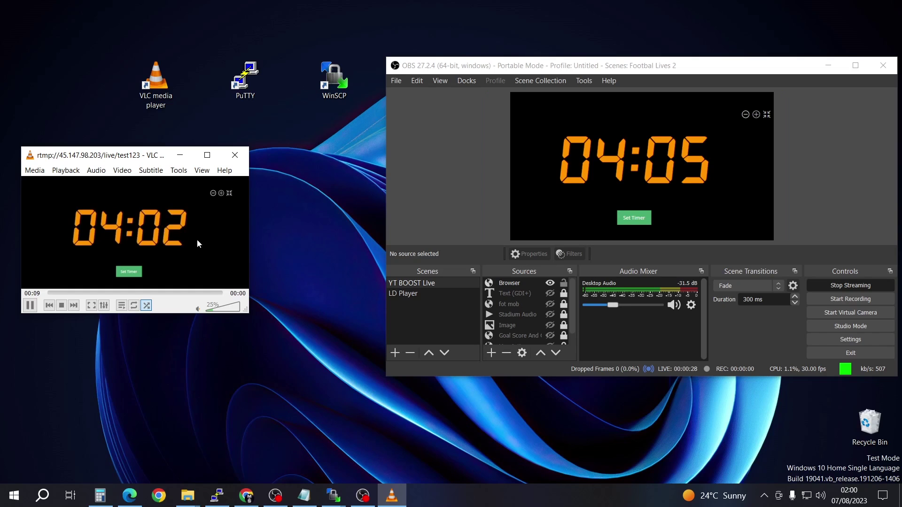
drag(98, 155, 107, 129)
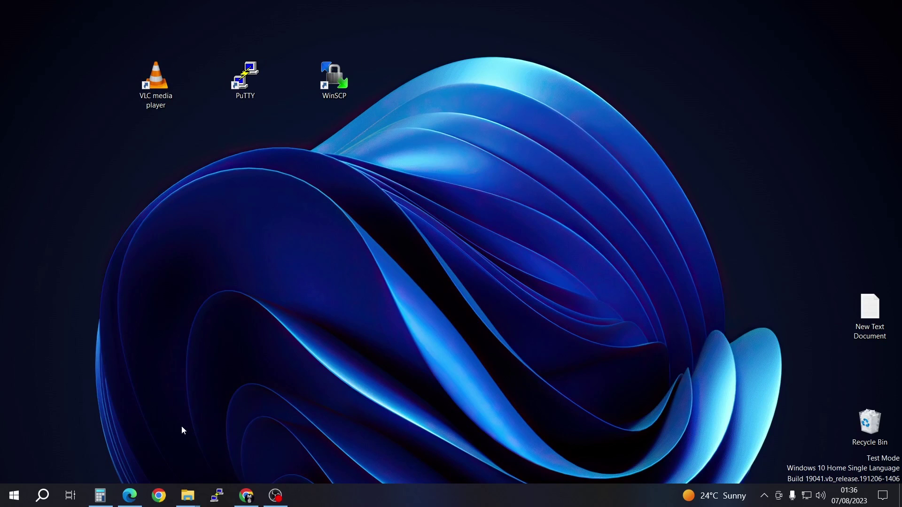
- Search Google for 'vlc' in a new Edge tab beside the Contabo email
click(130, 496)
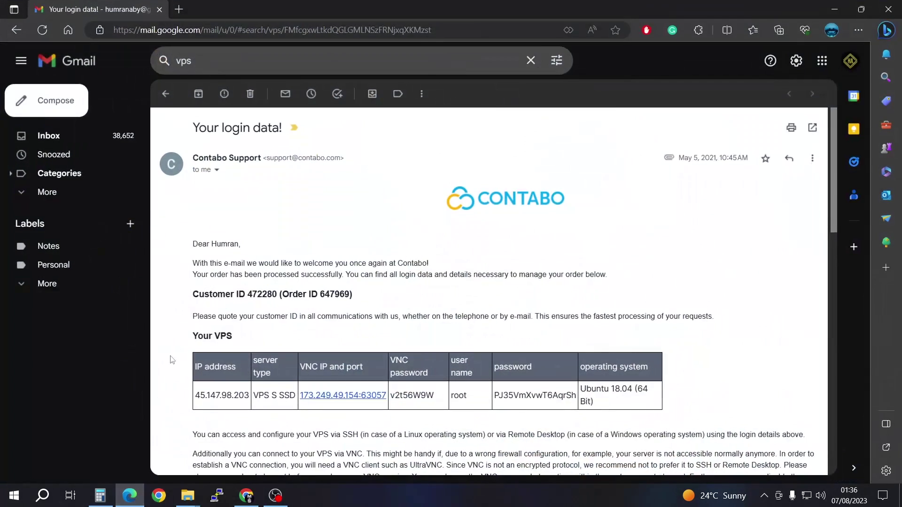
click(183, 8)
text(v)
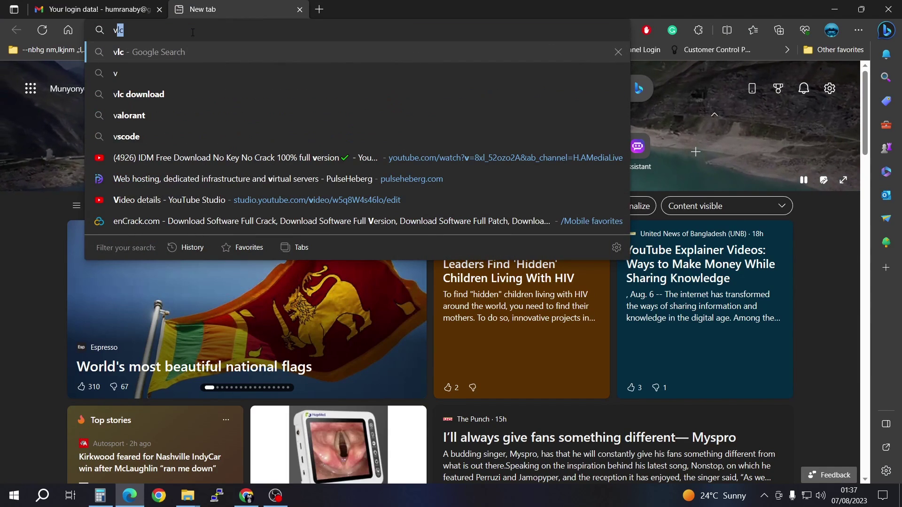
text(lc)
key(Return)
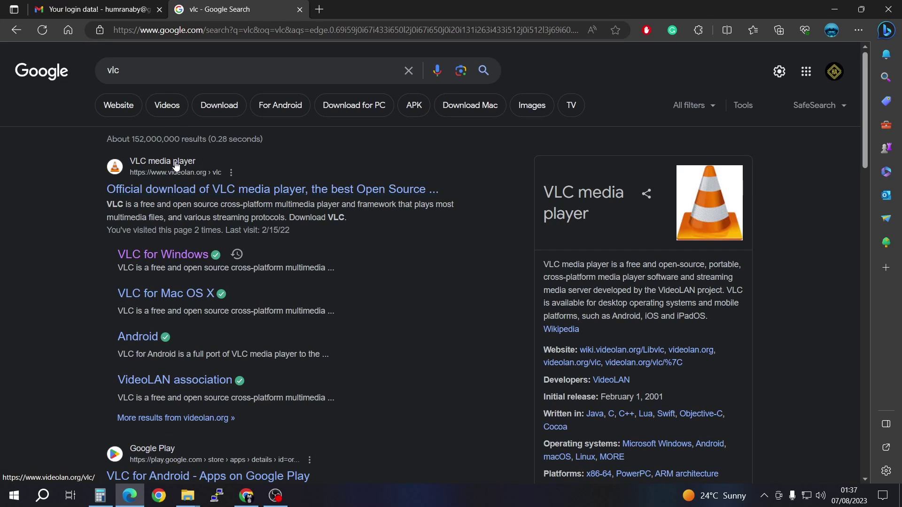
- Download the VLC 3.0.18 Windows 64-bit installer from videolan.org, then minimize the browser
click(182, 190)
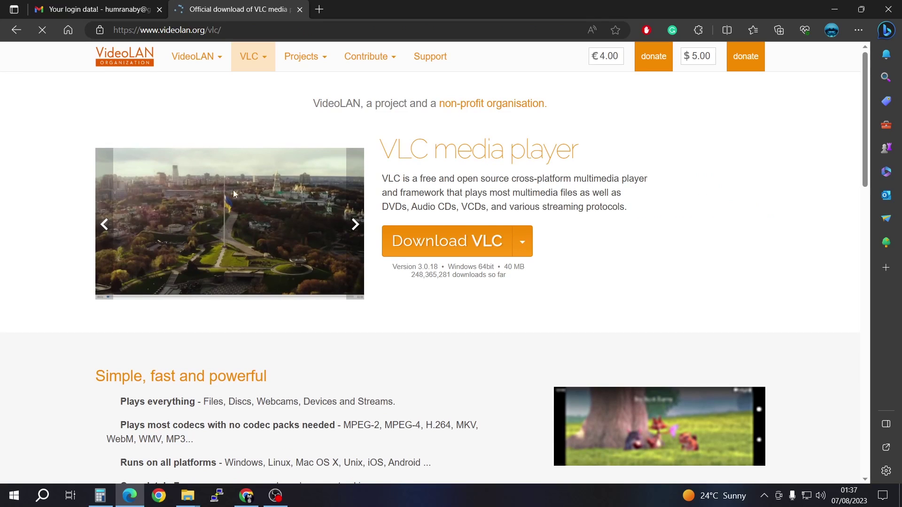
click(442, 254)
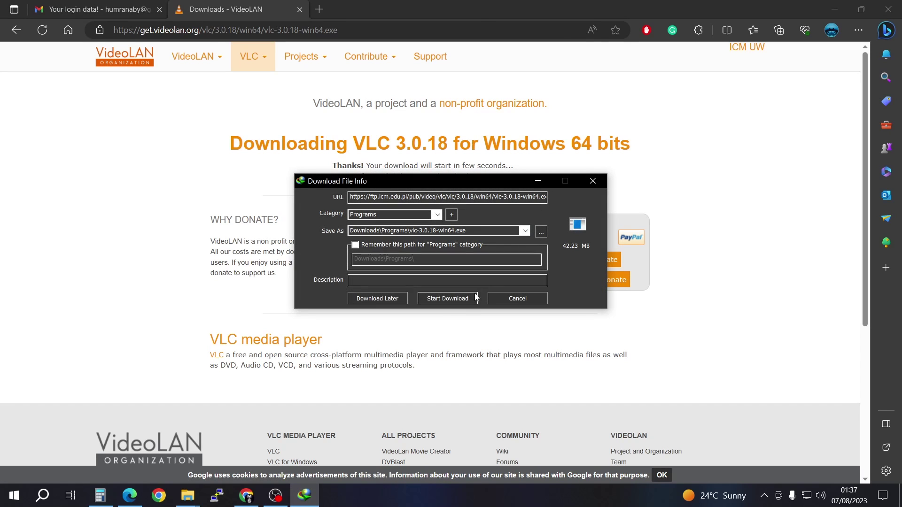
click(593, 181)
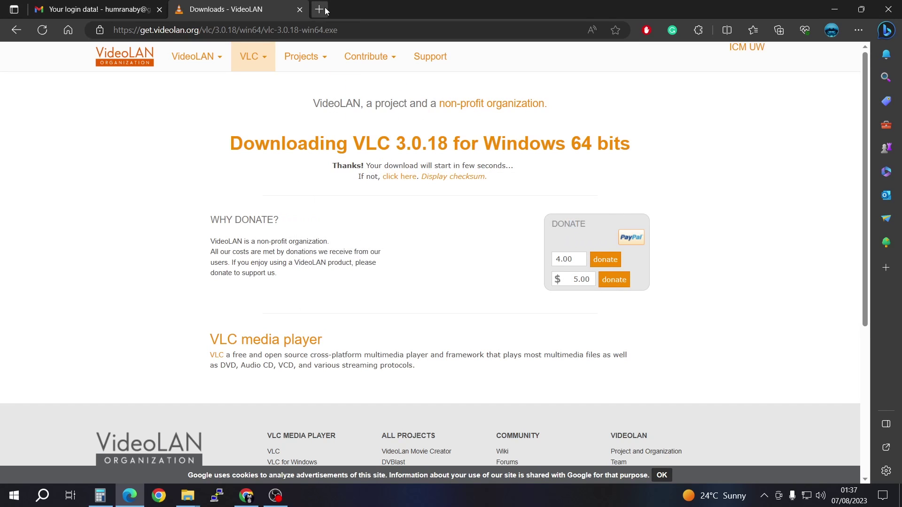
click(834, 9)
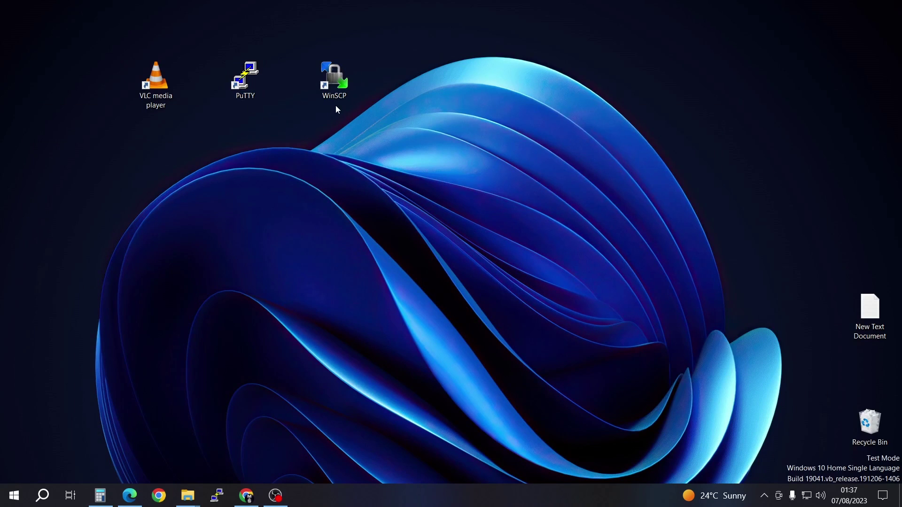
- Open the BlueSoftKeys website in a new browser tab
click(129, 496)
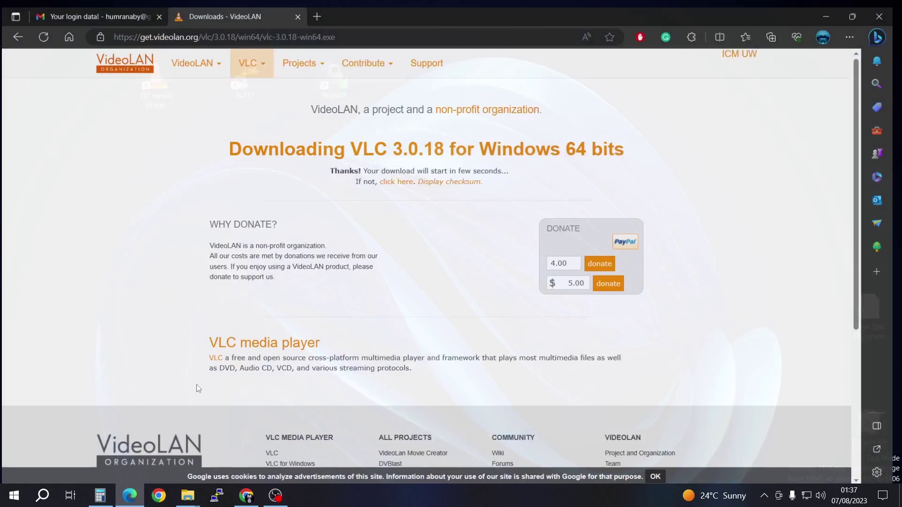
click(320, 9)
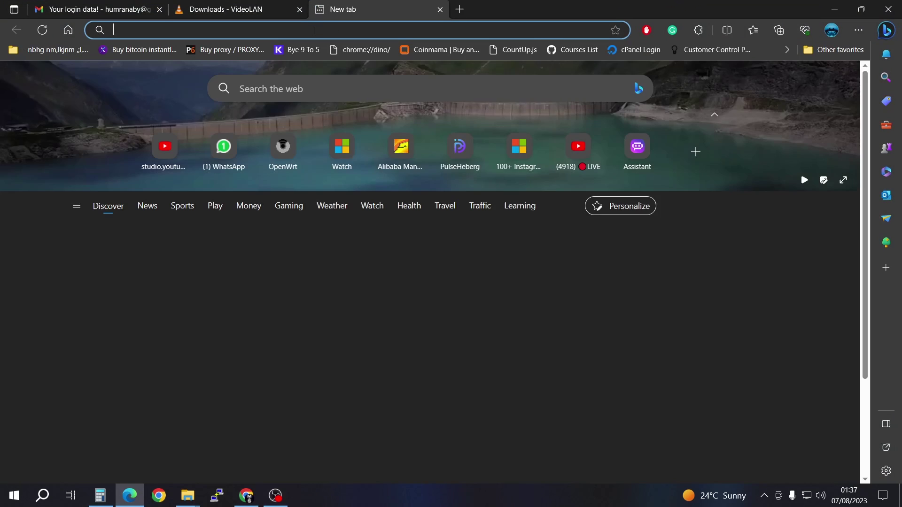
text(bluesoftkeys)
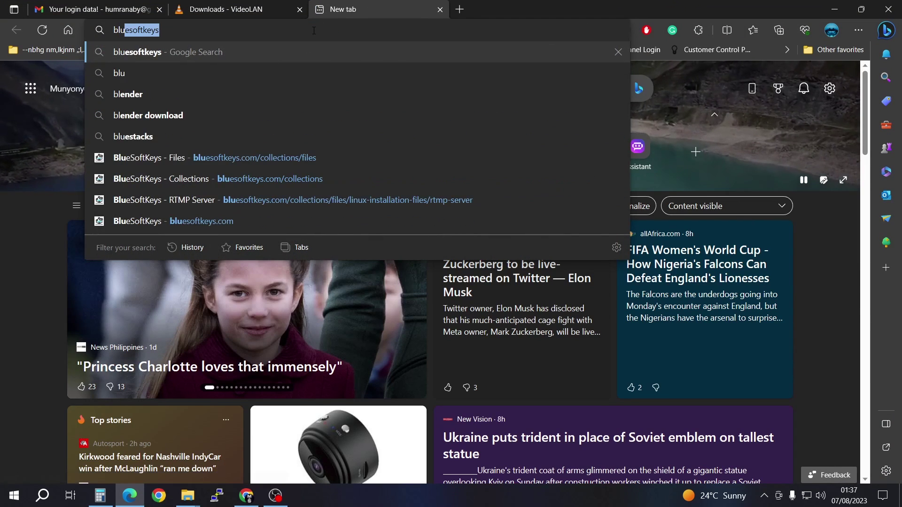
key(Return)
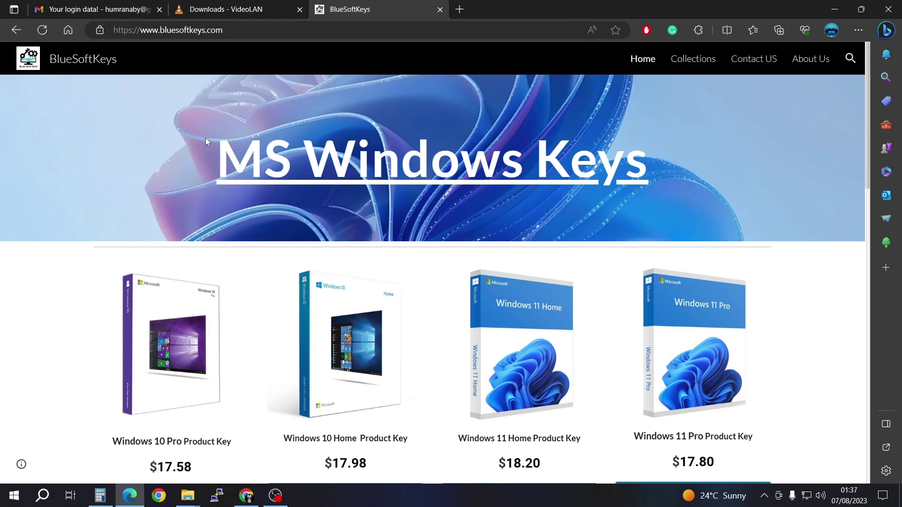
- Navigate through Collections to the site's Files collection page
click(700, 68)
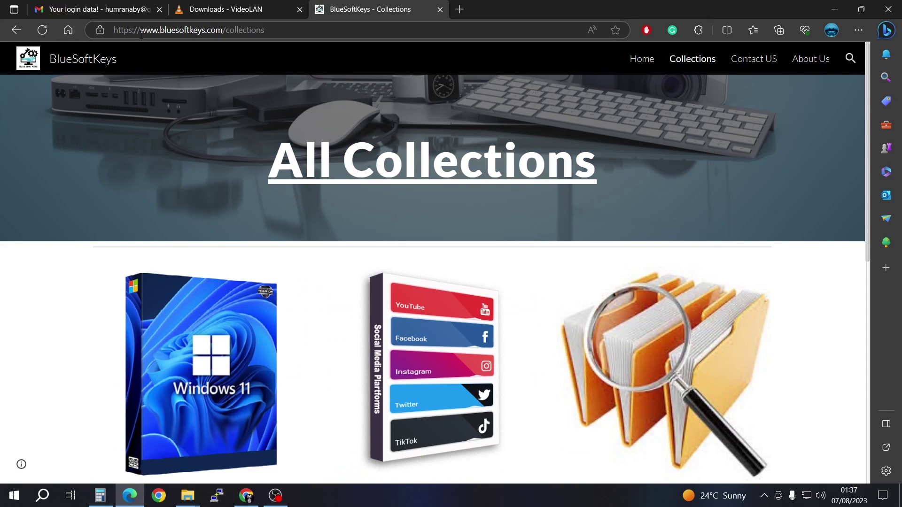
click(17, 30)
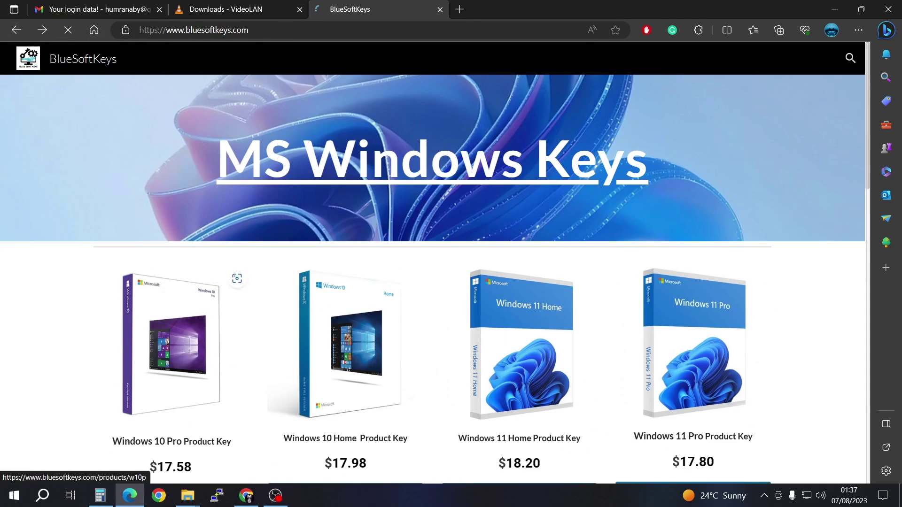
scroll(329, 348, down, 3)
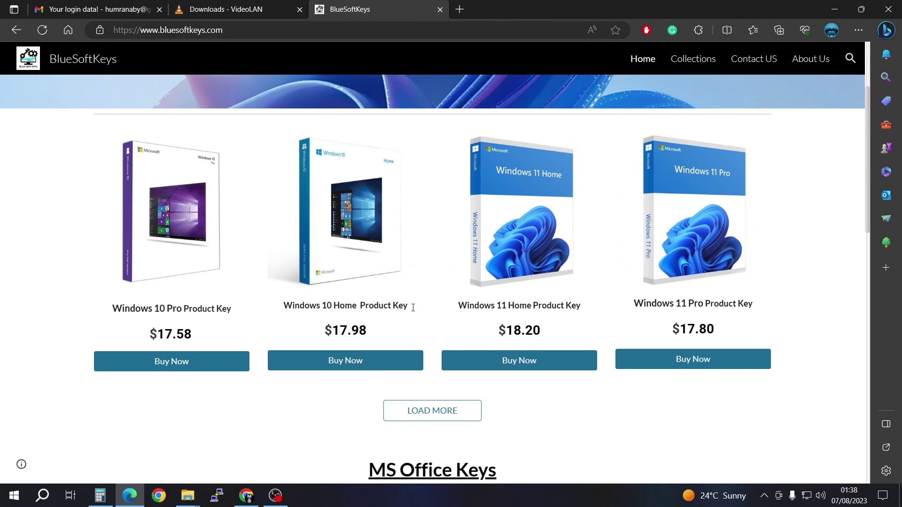
scroll(568, 229, up, 3)
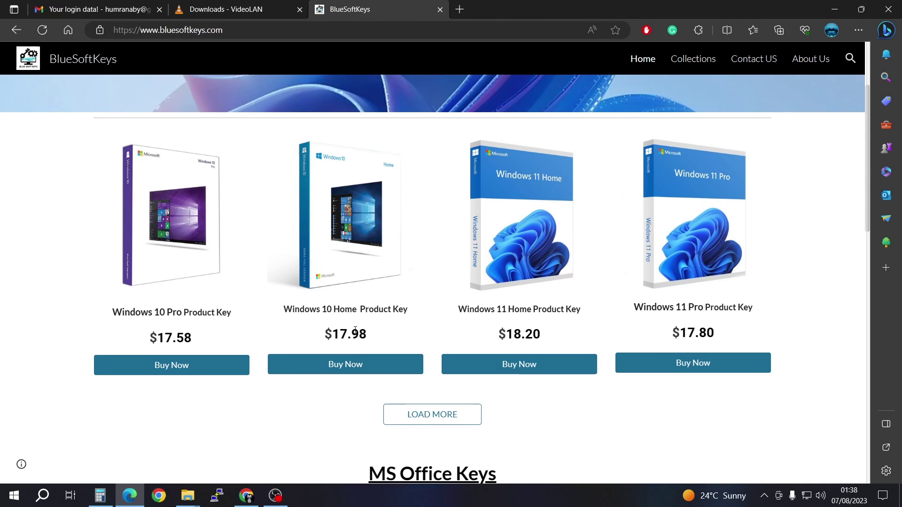
click(689, 65)
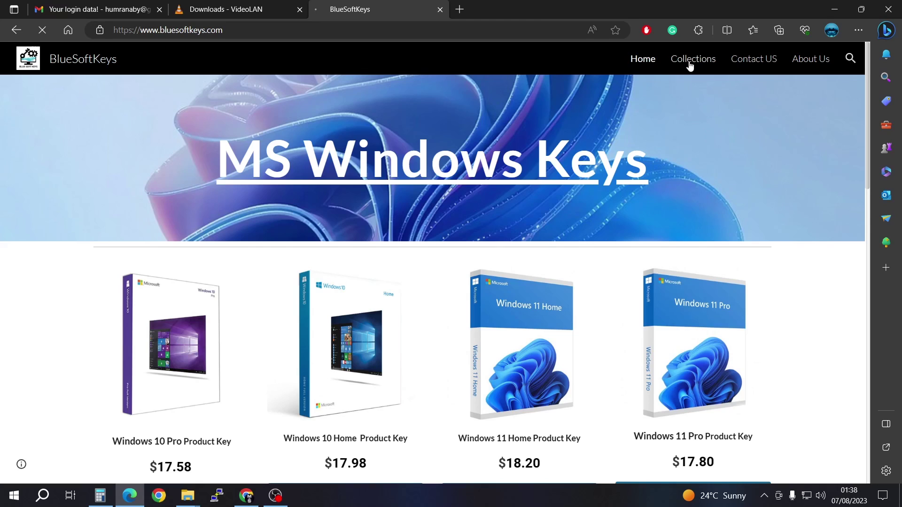
scroll(563, 256, down, 3)
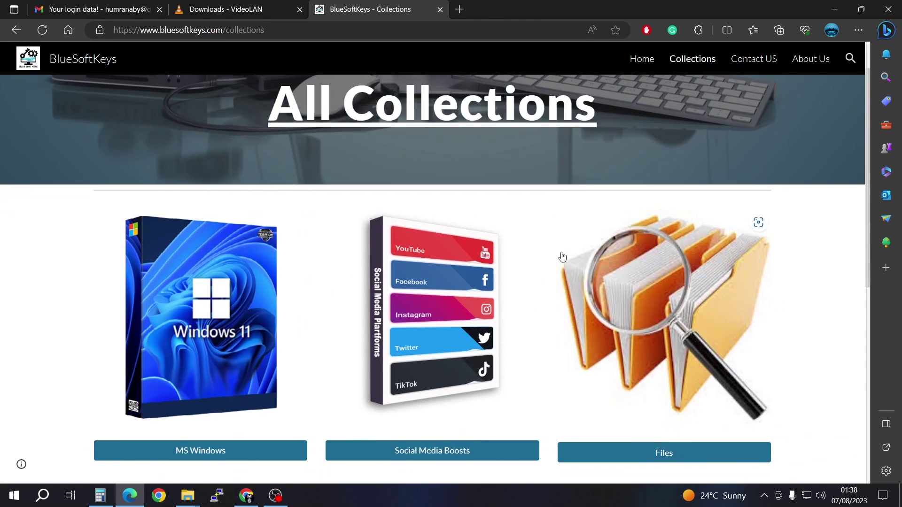
click(658, 379)
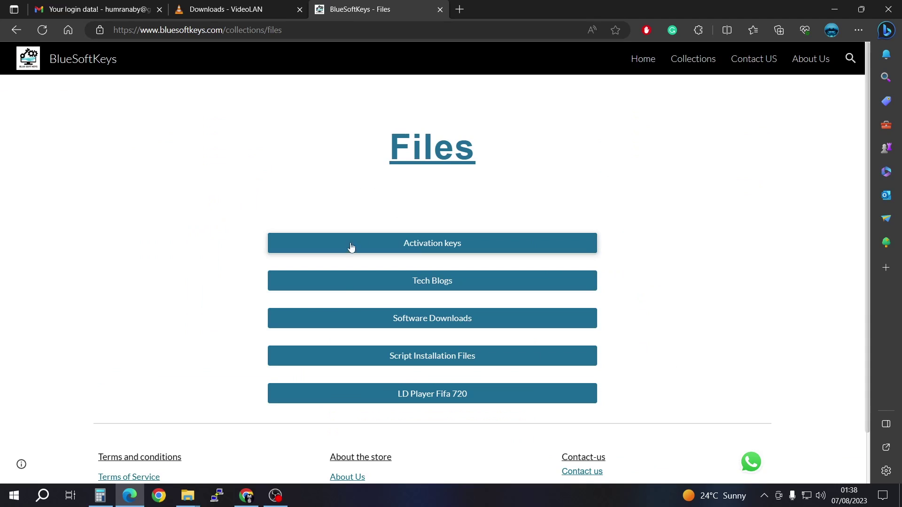
- Open Software Downloads and start the PuTTY and WinSCP downloads
click(475, 318)
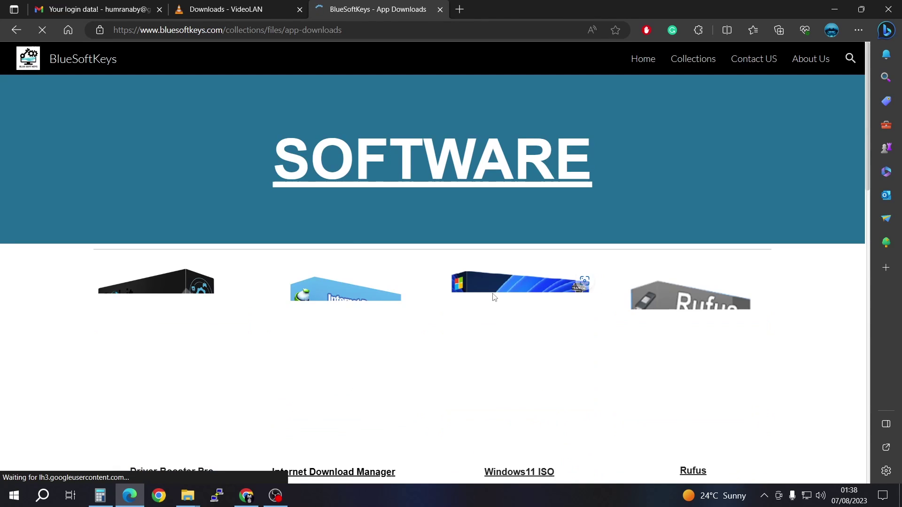
scroll(492, 295, down, 3)
scroll(492, 295, down, 11)
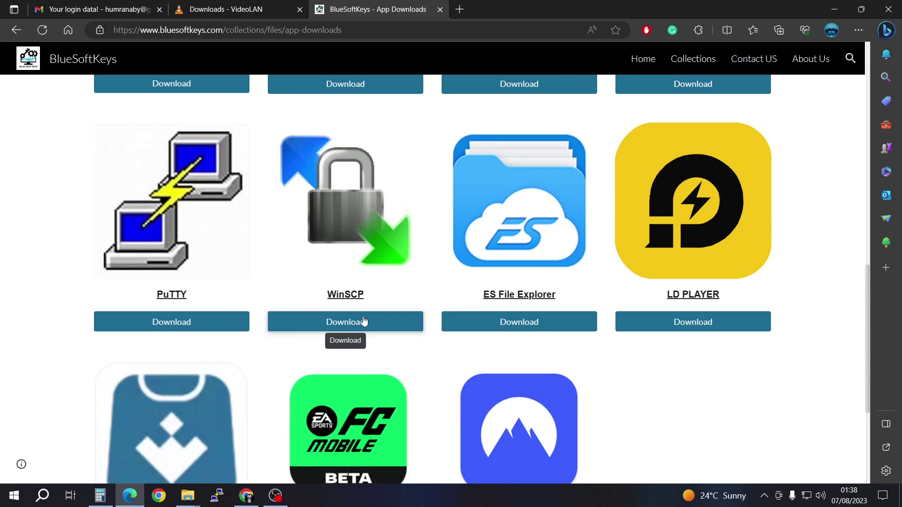
click(188, 322)
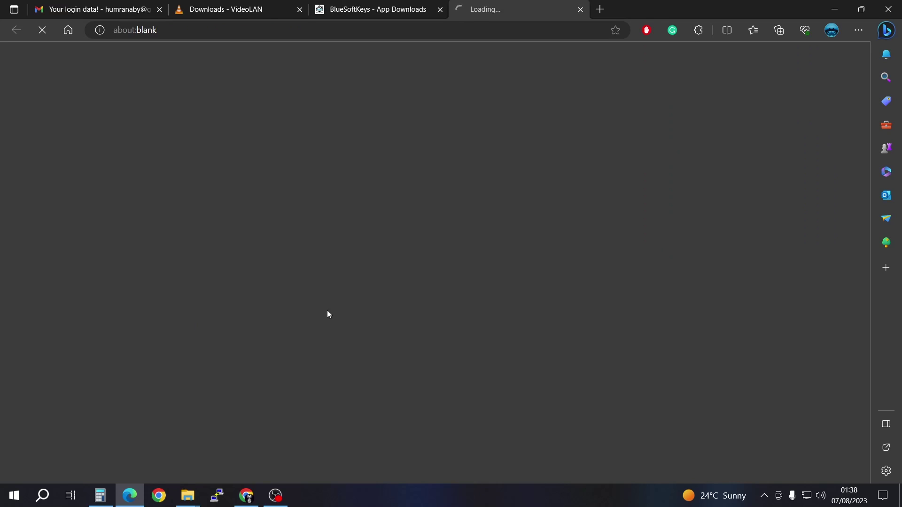
click(423, 10)
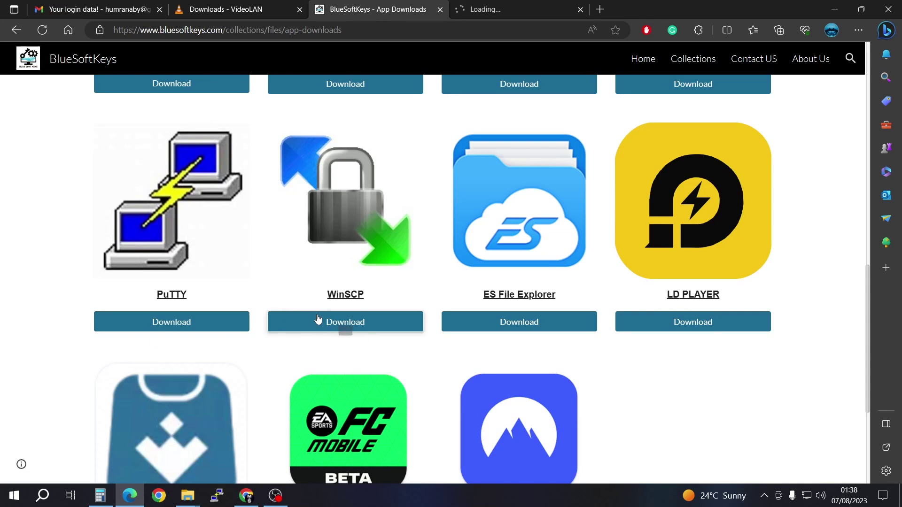
click(317, 324)
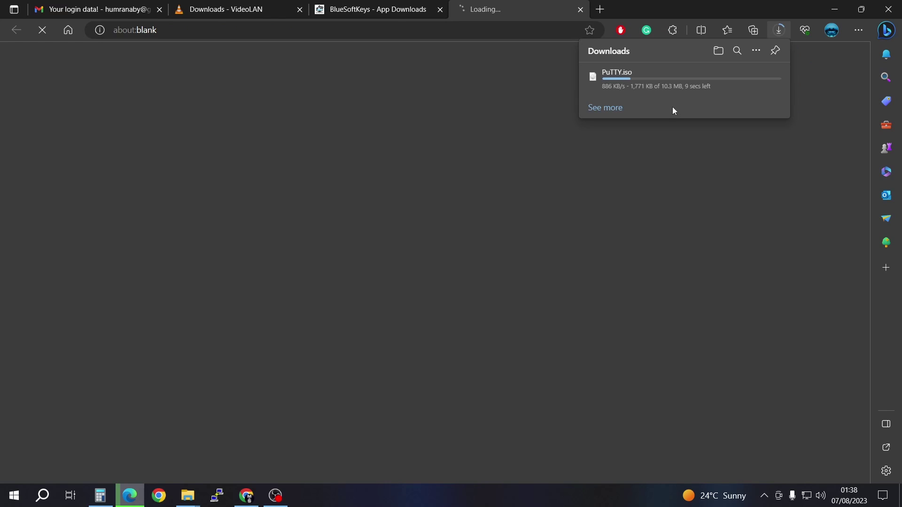
- Pause and cancel the PuTTY.iso download and close the empty tab
click(739, 76)
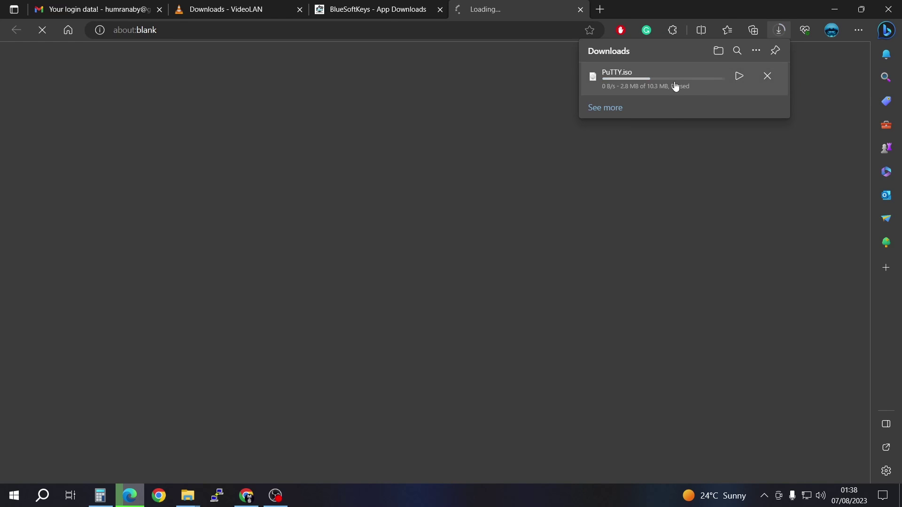
click(768, 77)
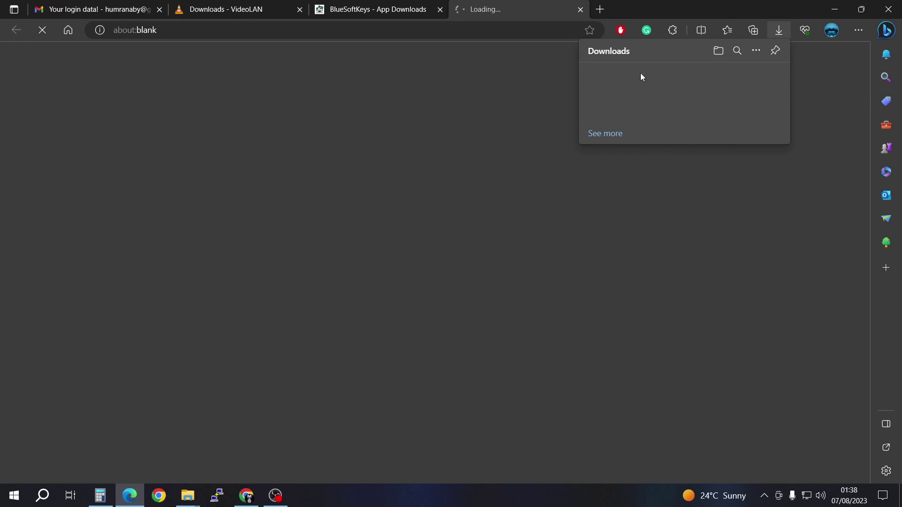
click(581, 10)
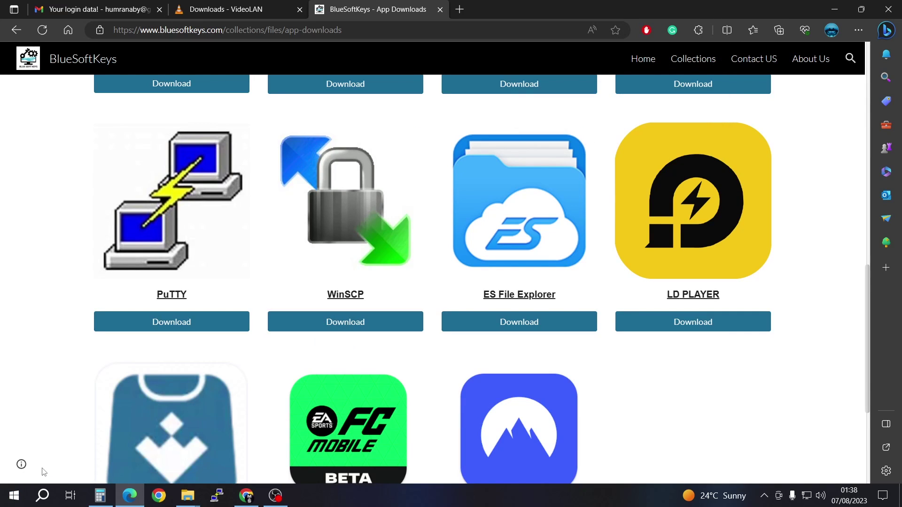
- Check the Start menu app group for PuTTY and WinSCP
click(17, 494)
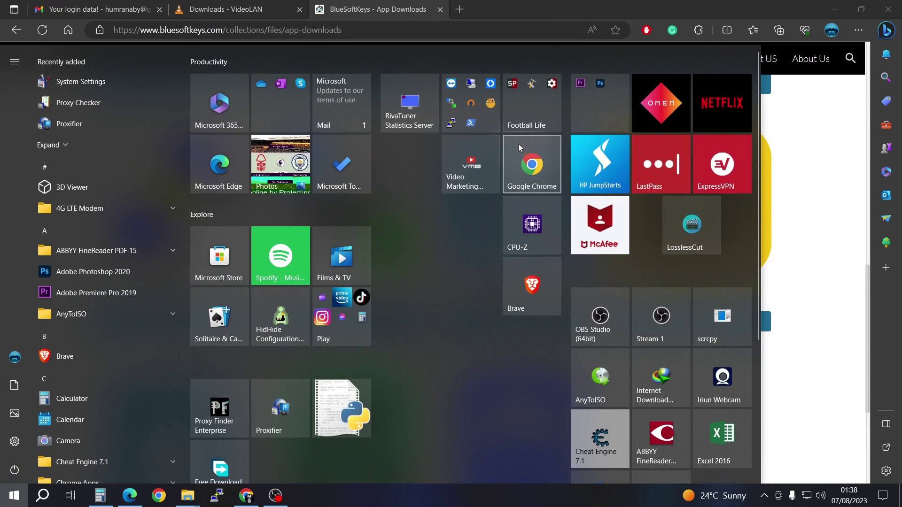
click(471, 103)
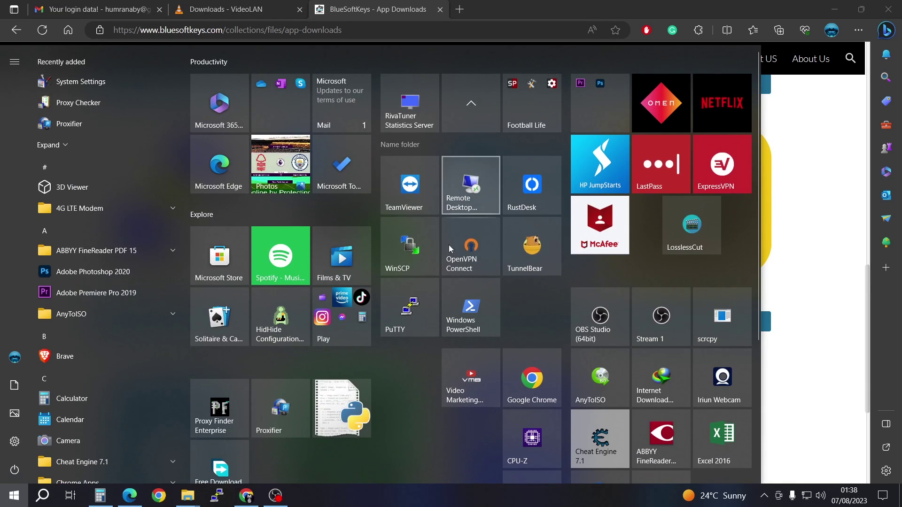
click(517, 11)
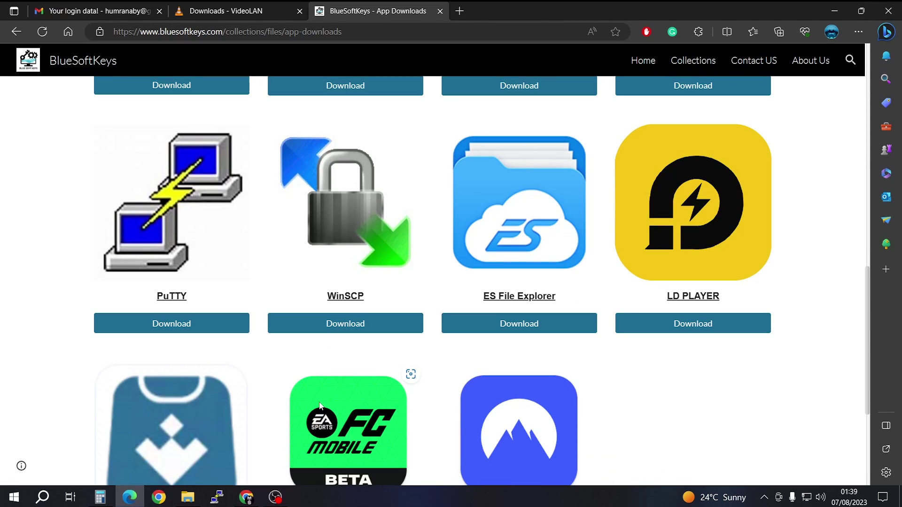
click(460, 11)
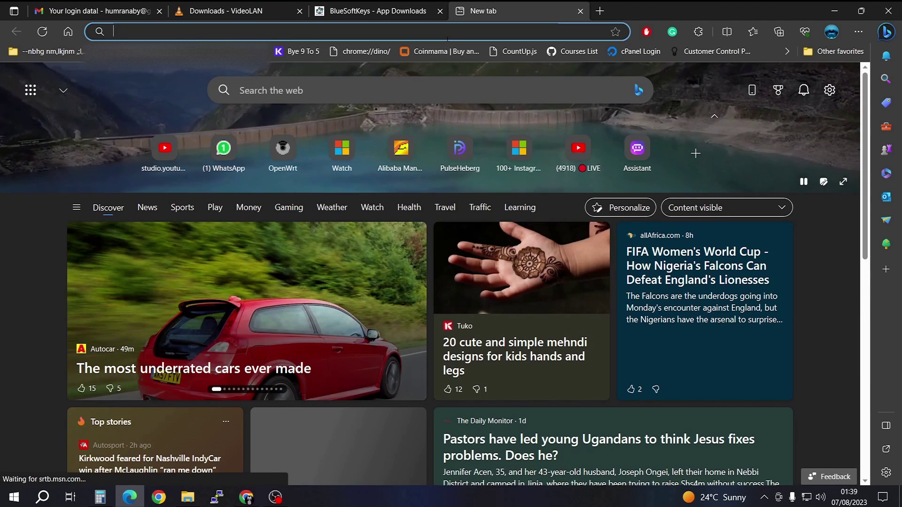
- Go to contabo.com and open Cloud VPS pricing, VPS S $8.49 to XL $40.49 monthly
text(c)
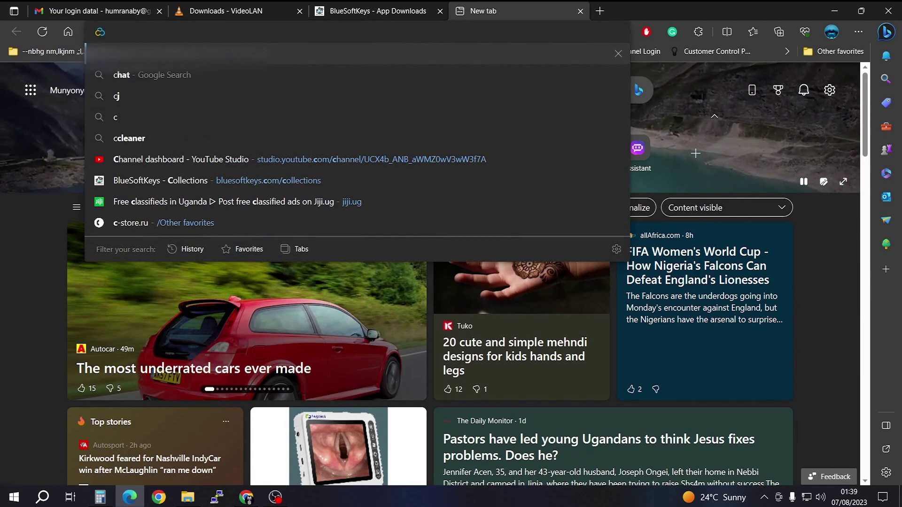
text(ontabo.com)
key(Return)
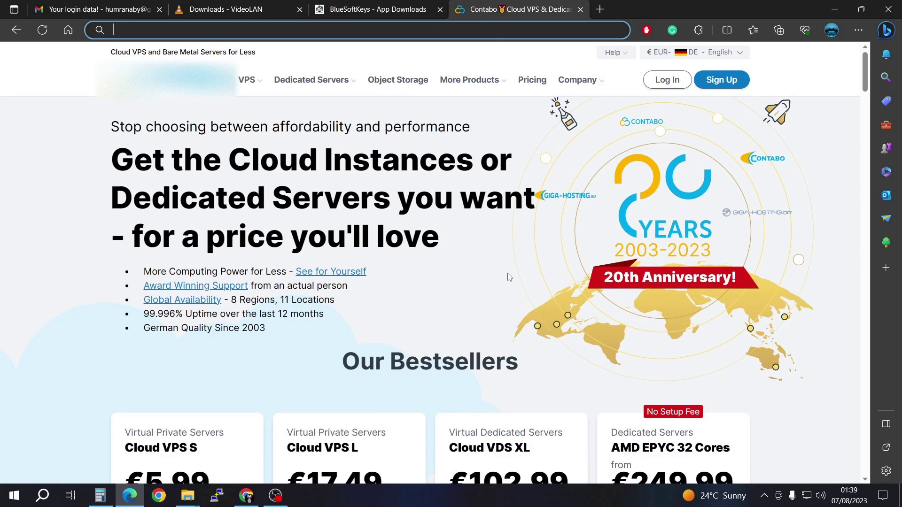
scroll(508, 277, down, 2)
scroll(501, 280, up, 2)
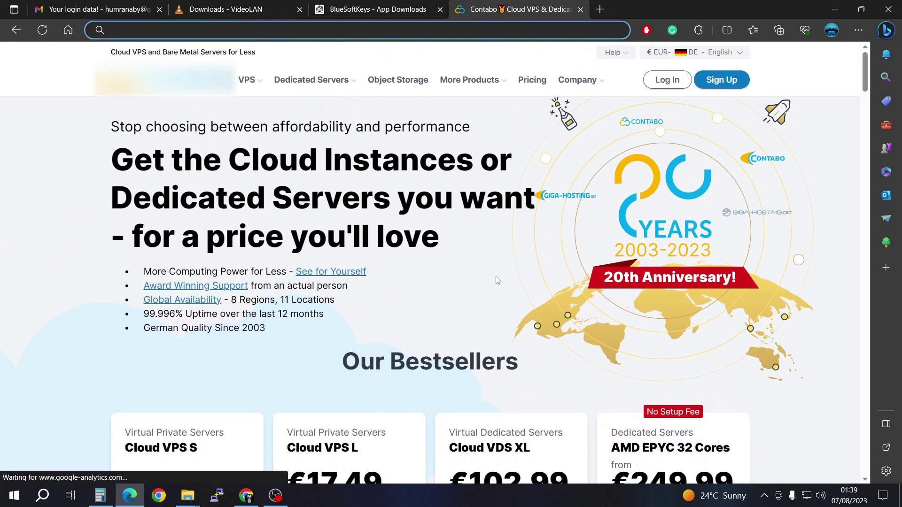
scroll(497, 281, down, 4)
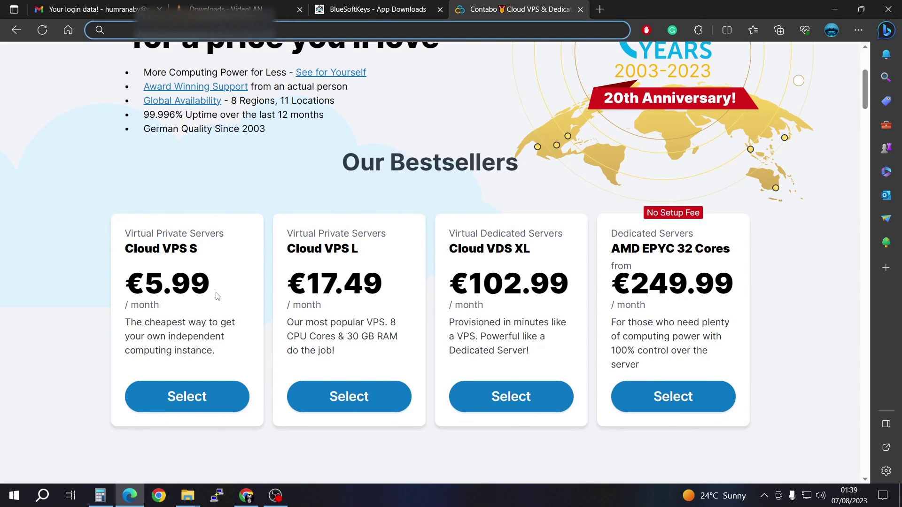
scroll(217, 293, up, 4)
mouse_move(252, 80)
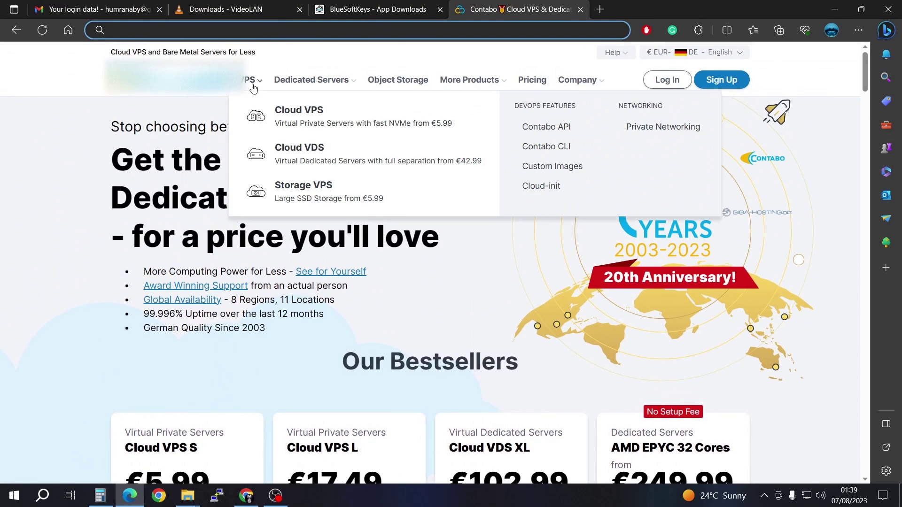
click(282, 118)
scroll(319, 200, down, 4)
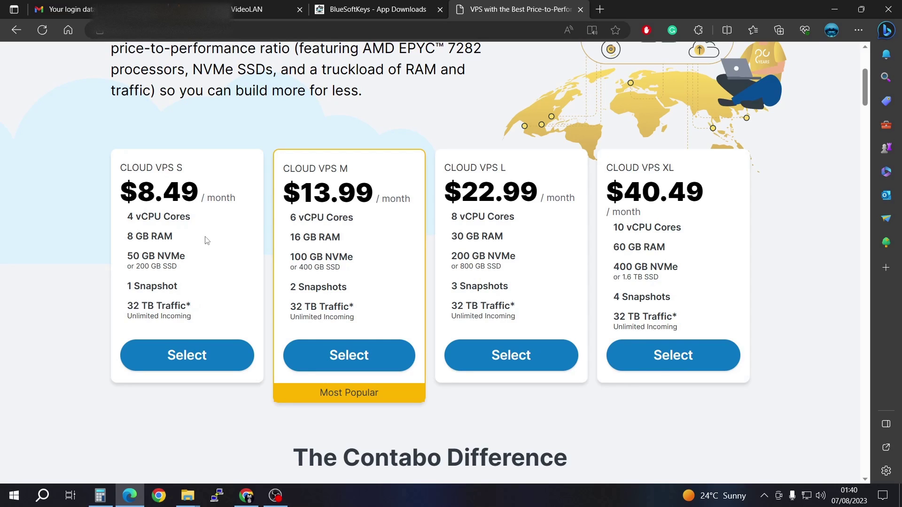
- Order the Cloud VPS S plan and check the 12 Months term price
click(195, 366)
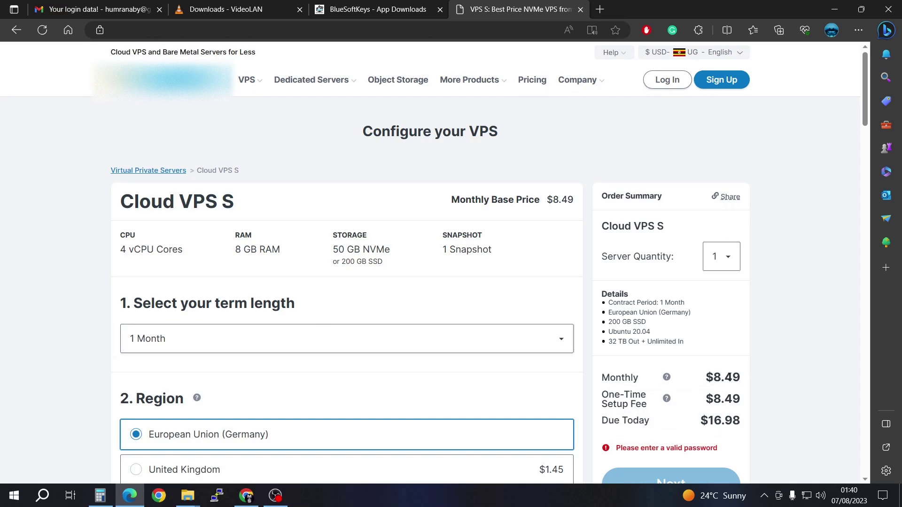
scroll(328, 324, down, 3)
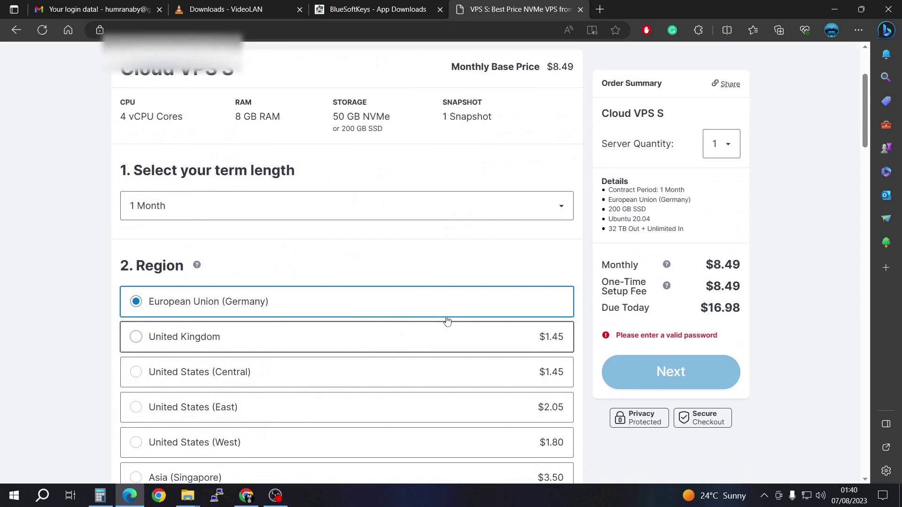
click(540, 206)
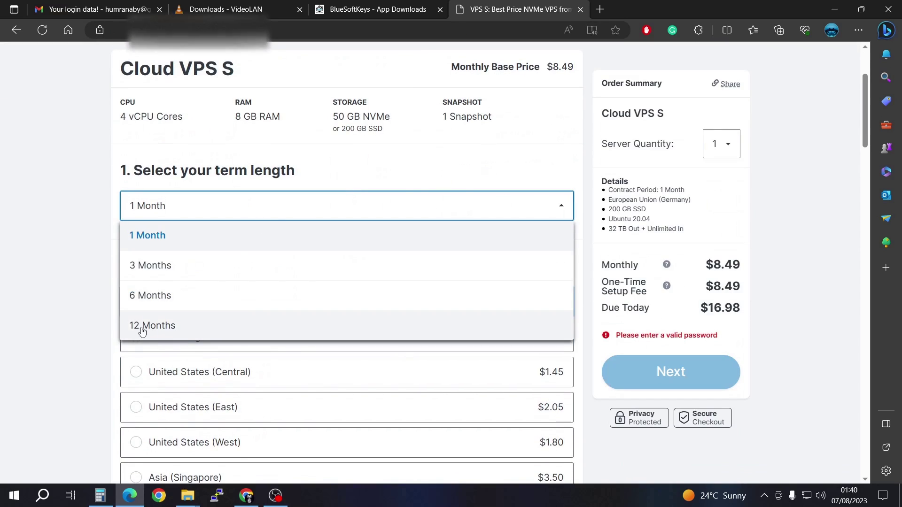
click(166, 329)
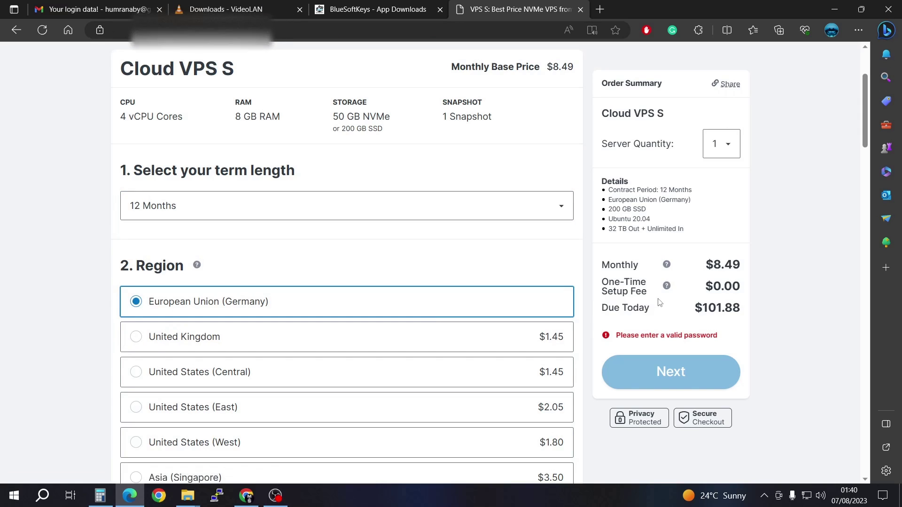
mouse_move(666, 286)
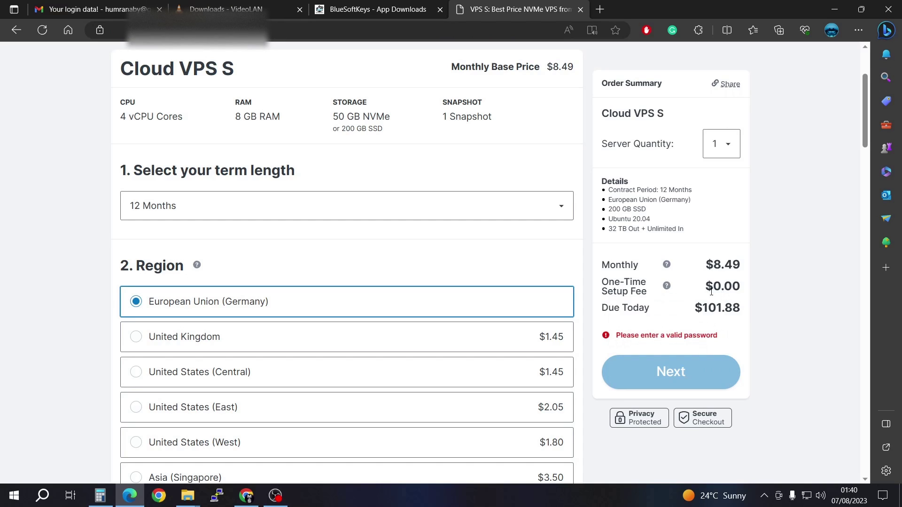
- Compare the 3 Months total, then settle on a 1 Month term with $16.98 due today
click(260, 207)
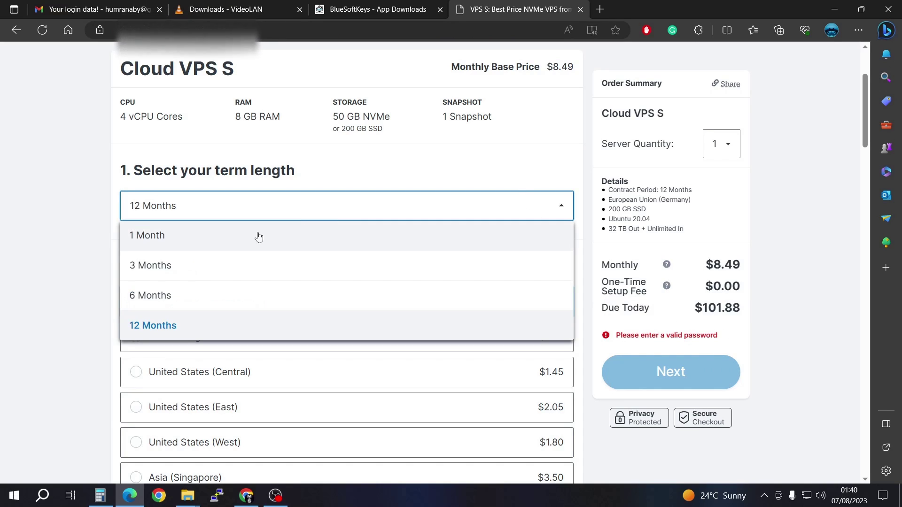
click(258, 236)
click(506, 210)
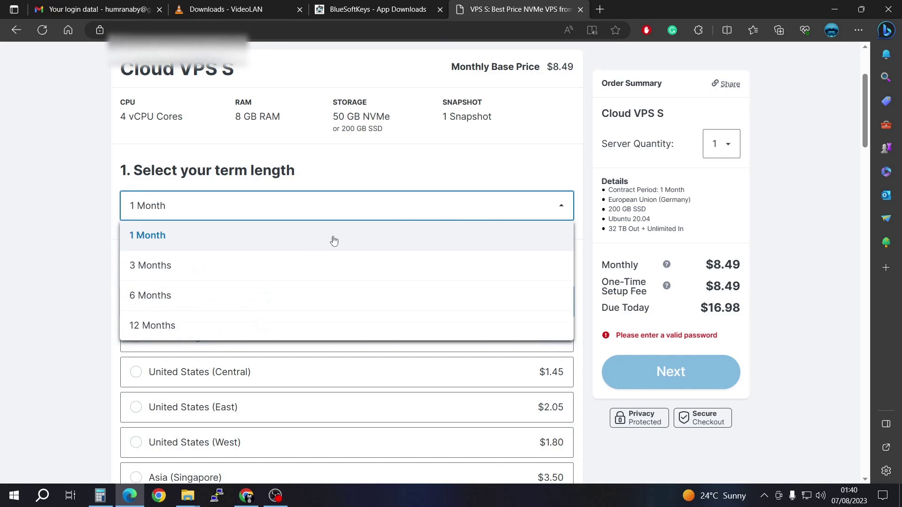
click(263, 263)
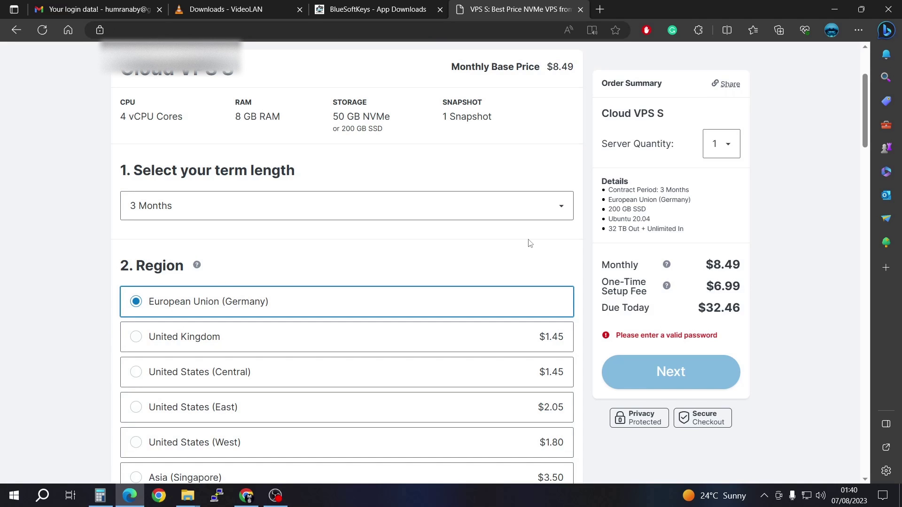
click(522, 210)
click(356, 241)
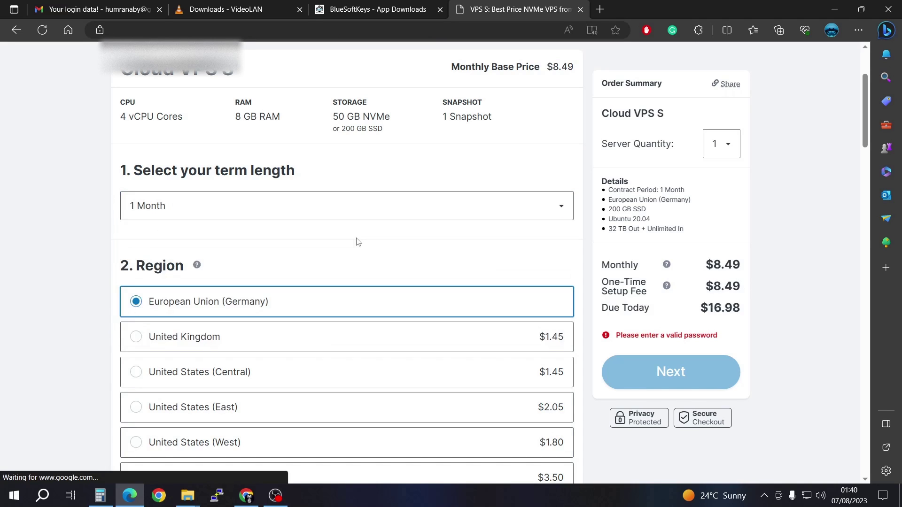
scroll(474, 254, down, 10)
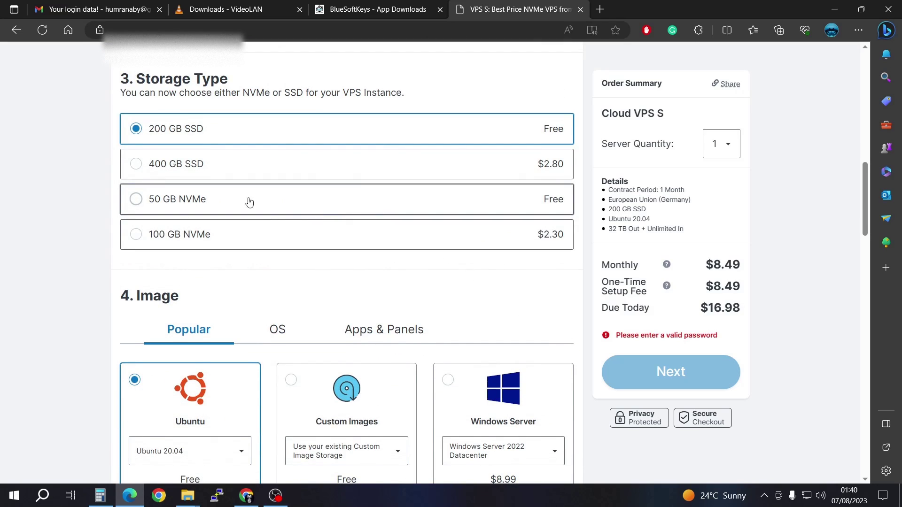
click(137, 205)
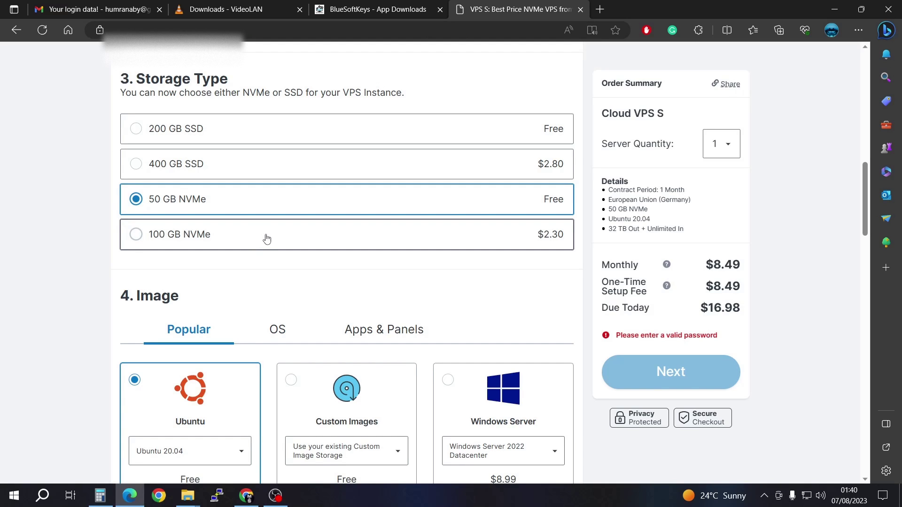
scroll(268, 236, down, 3)
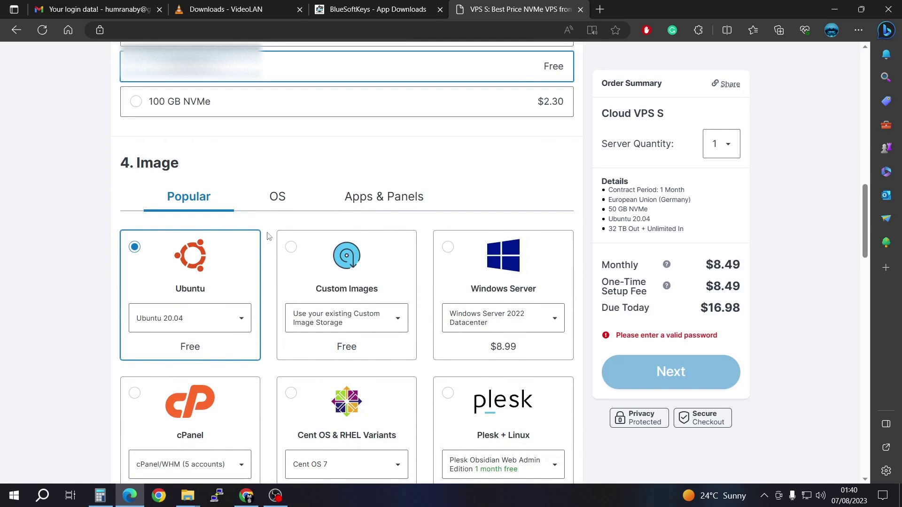
scroll(268, 237, up, 3)
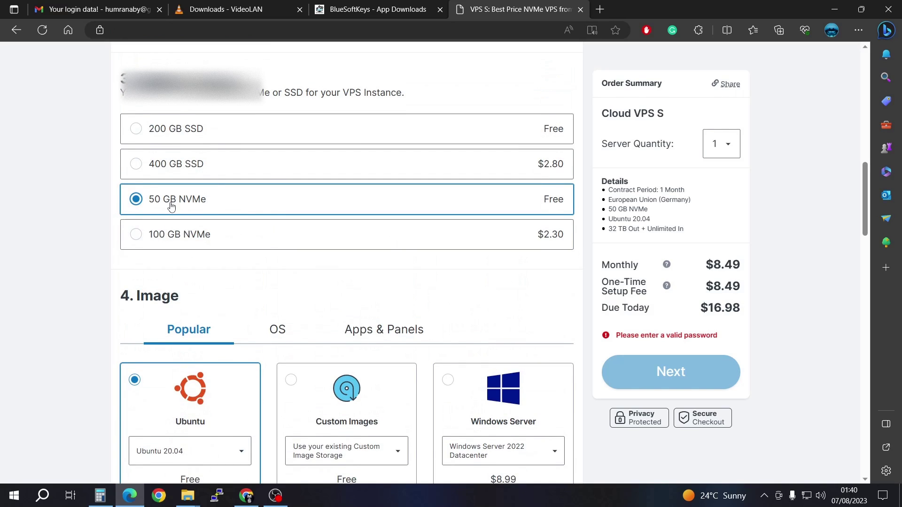
click(181, 130)
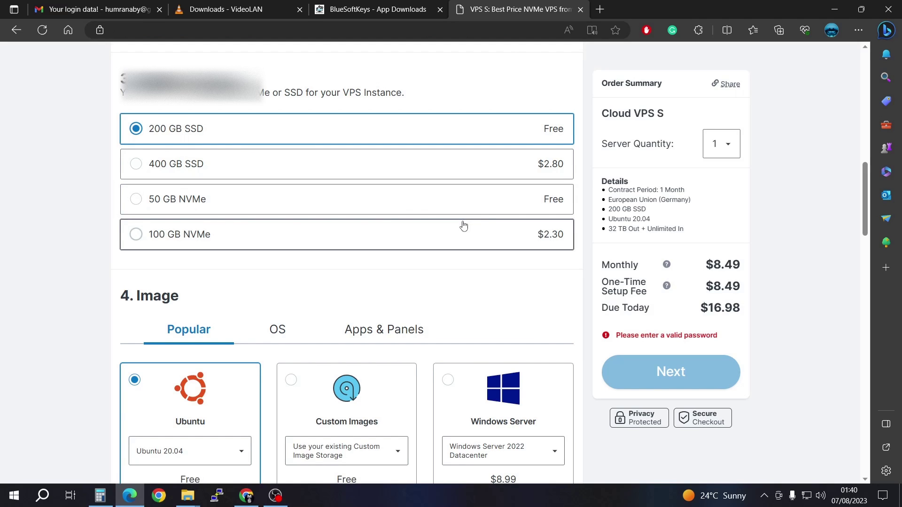
scroll(407, 285, down, 3)
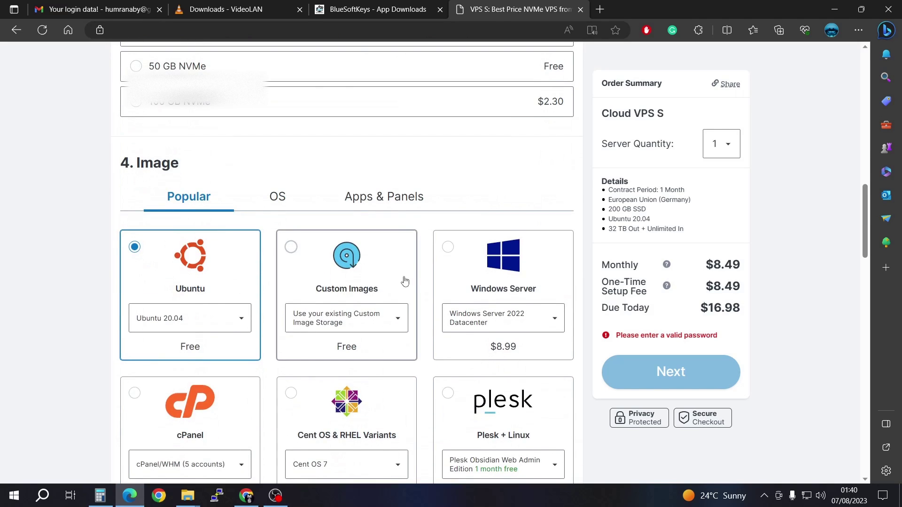
scroll(403, 281, down, 1)
click(241, 260)
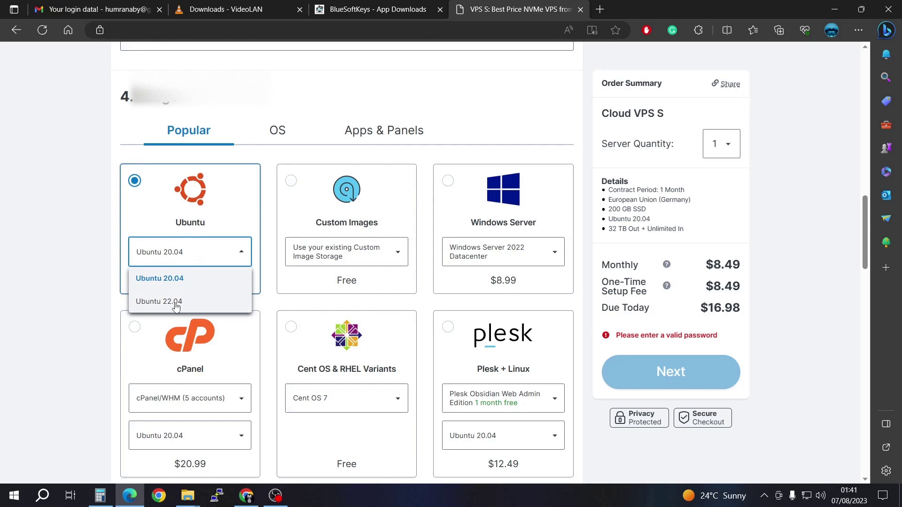
click(196, 281)
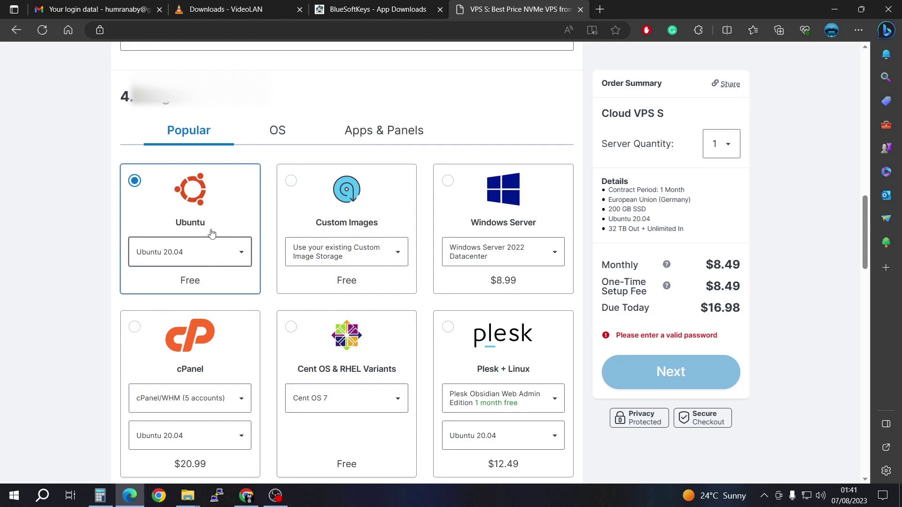
scroll(264, 282, down, 8)
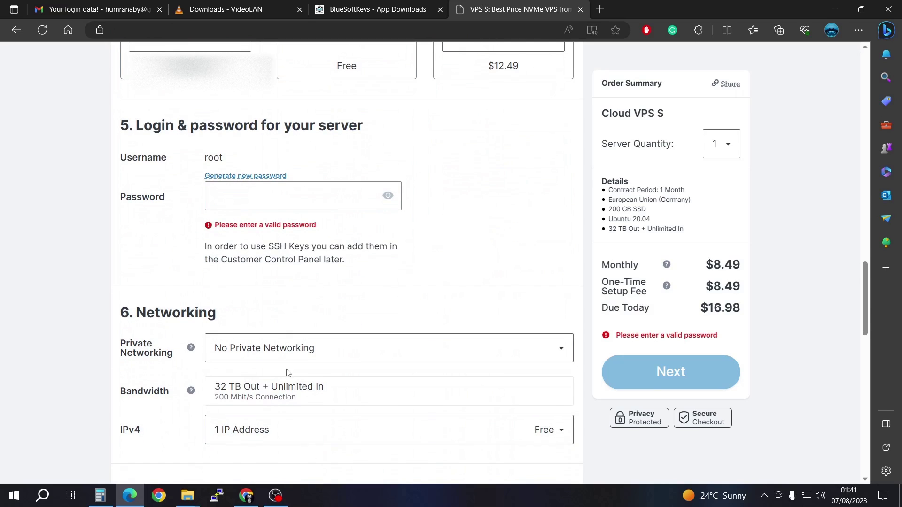
click(244, 194)
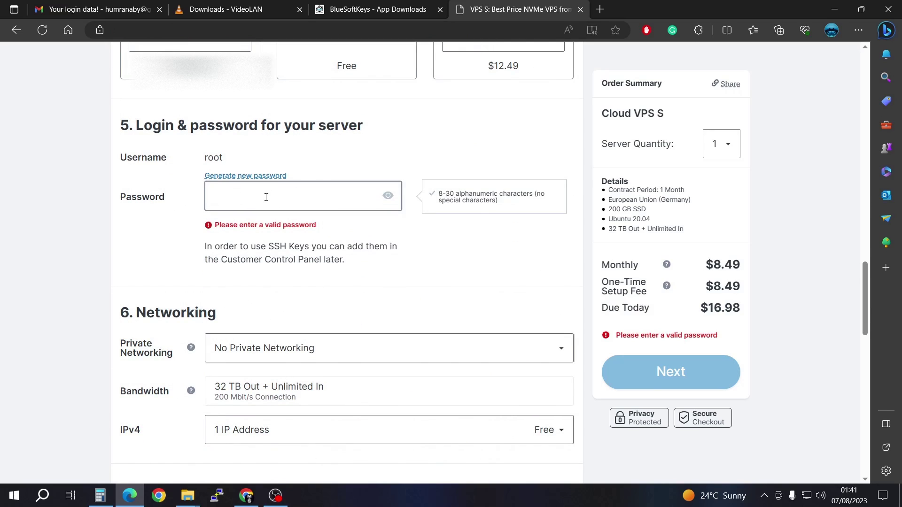
scroll(270, 345, down, 4)
scroll(271, 347, up, 4)
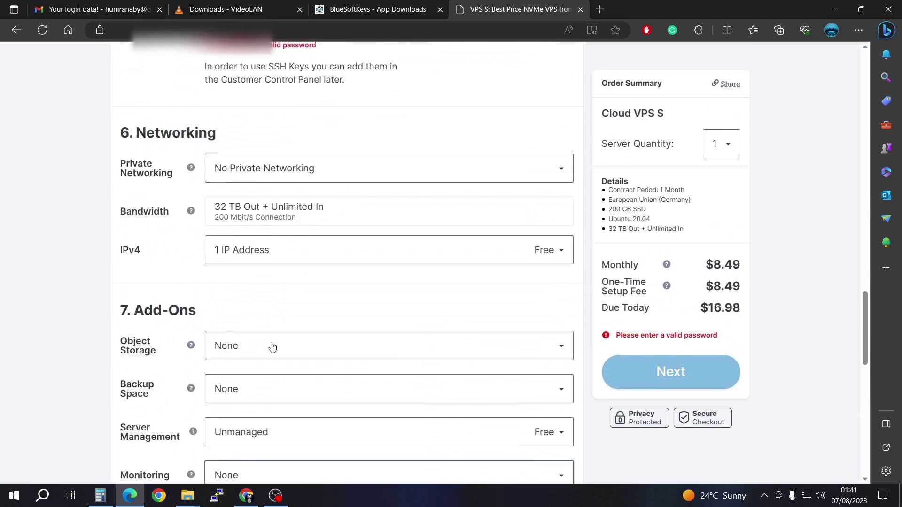
scroll(393, 316, up, 12)
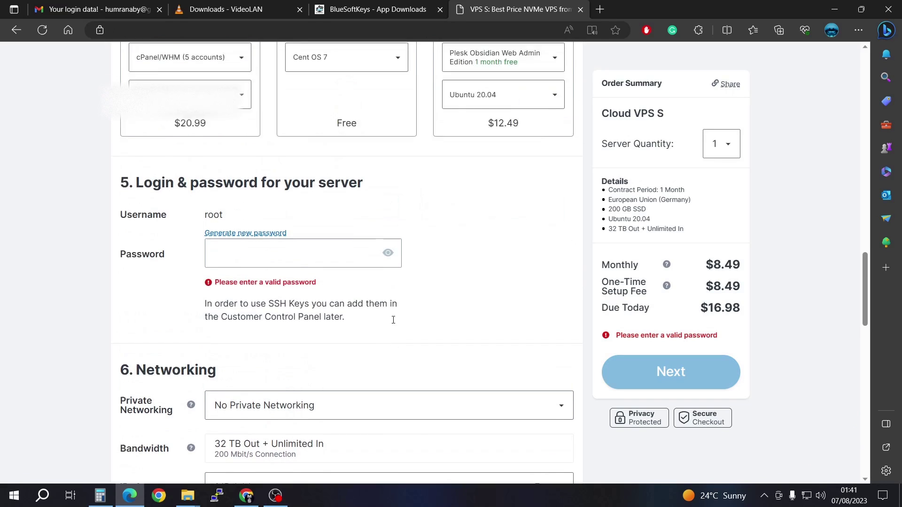
scroll(437, 230, down, 3)
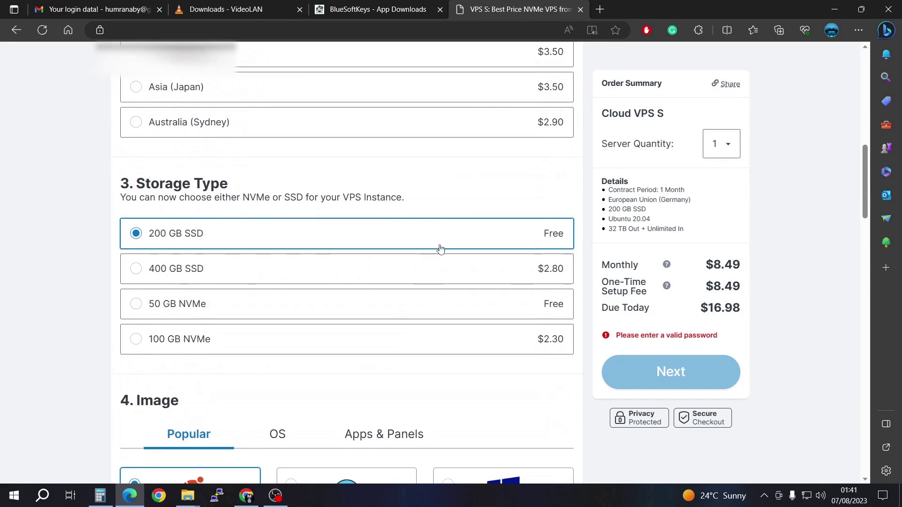
scroll(508, 308, up, 3)
scroll(508, 308, up, 7)
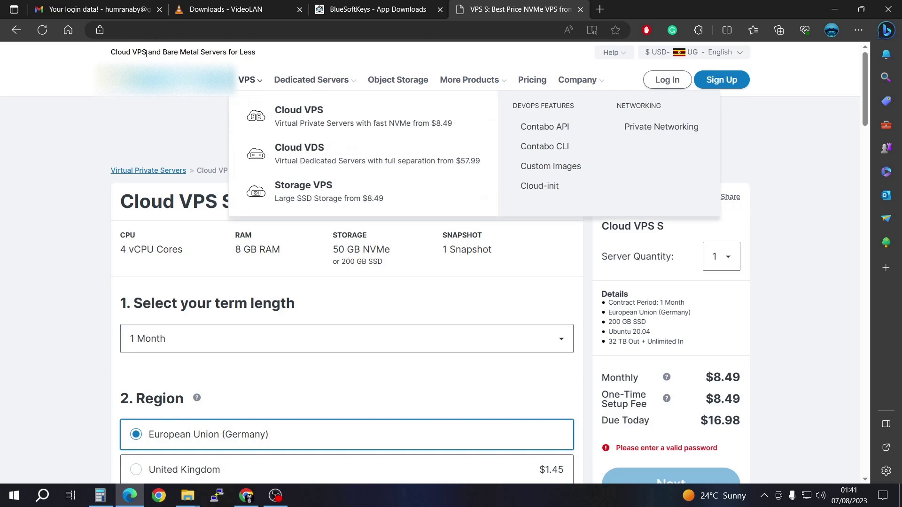
- View Contabo's 'Your login data' email with the VPS S SSD Ubuntu 18.04 login details
click(105, 10)
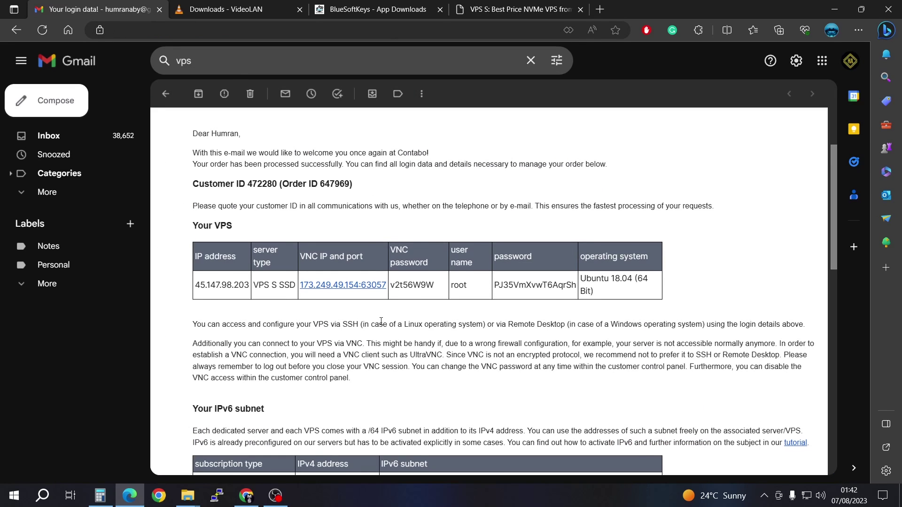
scroll(381, 321, down, 2)
scroll(381, 321, up, 2)
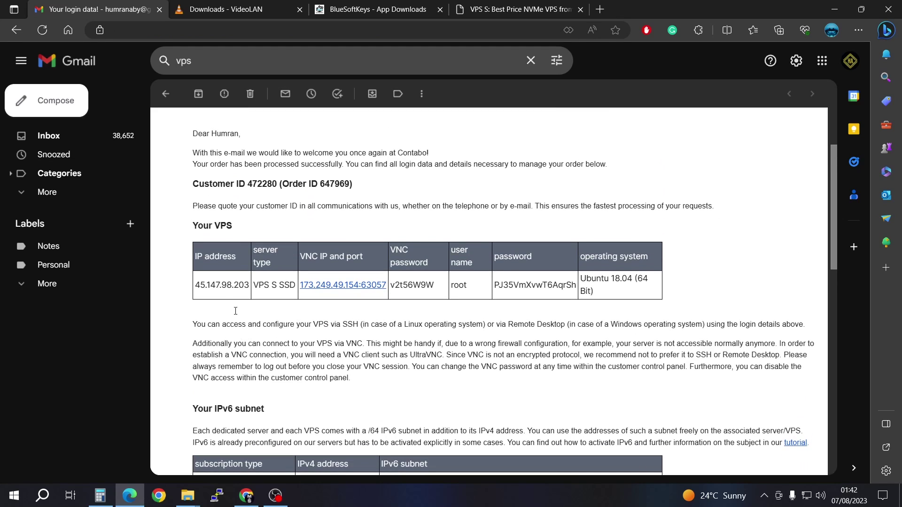
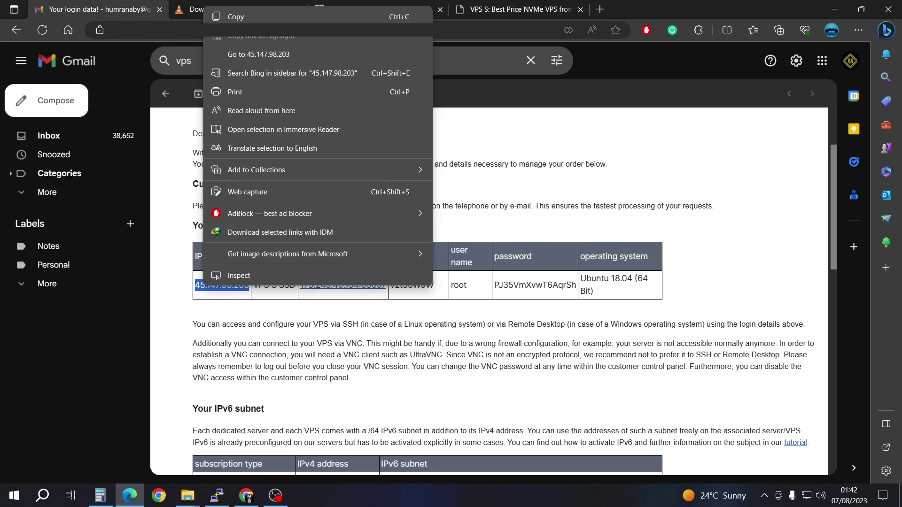
- Copy the server IP and enter 45.147.98.203 as the PuTTY host name
click(235, 17)
click(217, 496)
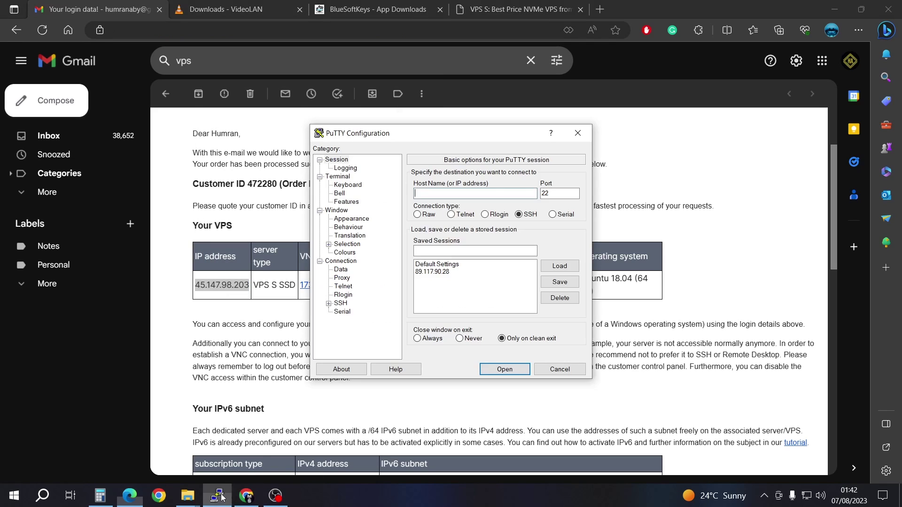
right_click(437, 190)
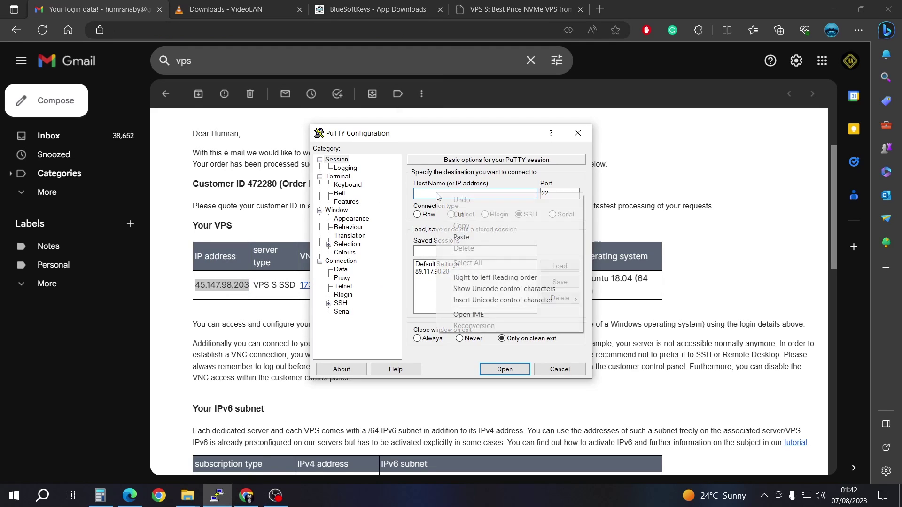
click(450, 236)
- Save the session under the name 45.147.98.203 and launch it
right_click(450, 251)
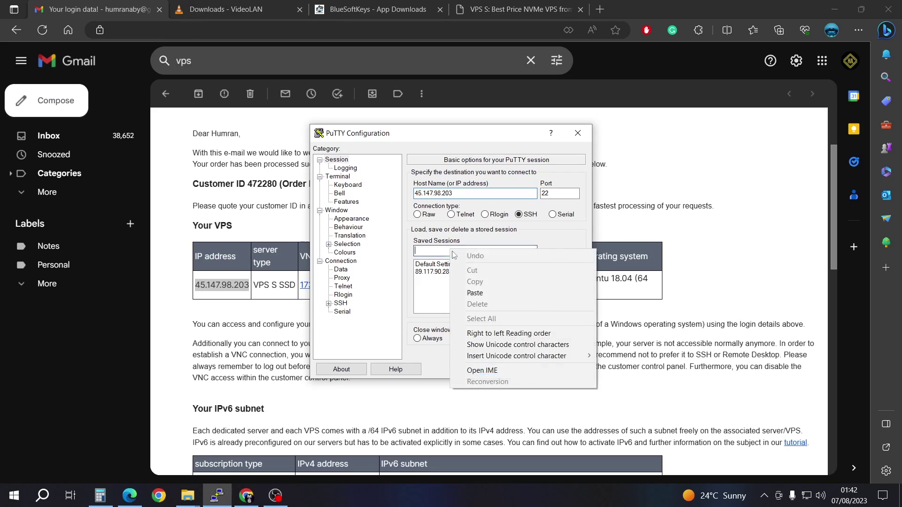
click(494, 292)
click(548, 285)
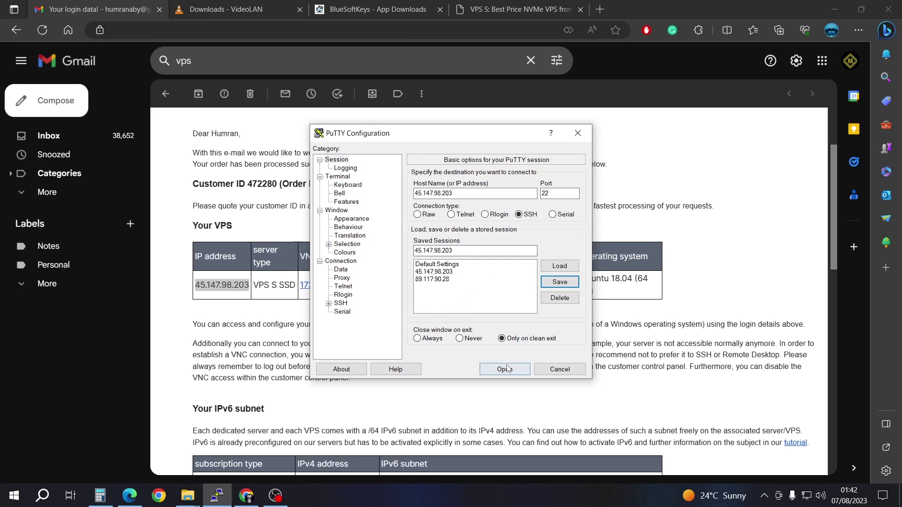
double_click(446, 272)
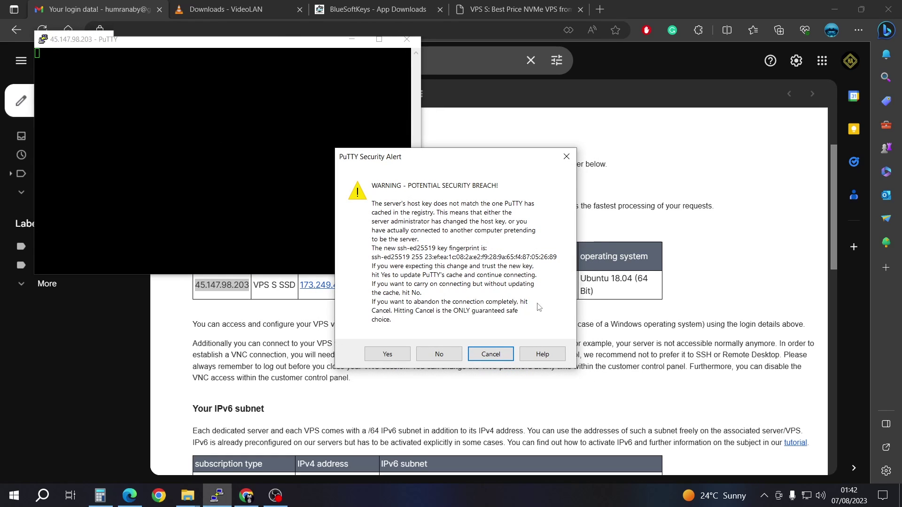
- Accept the server's host key and log in as root with the server password
click(387, 354)
drag(179, 44, 346, 75)
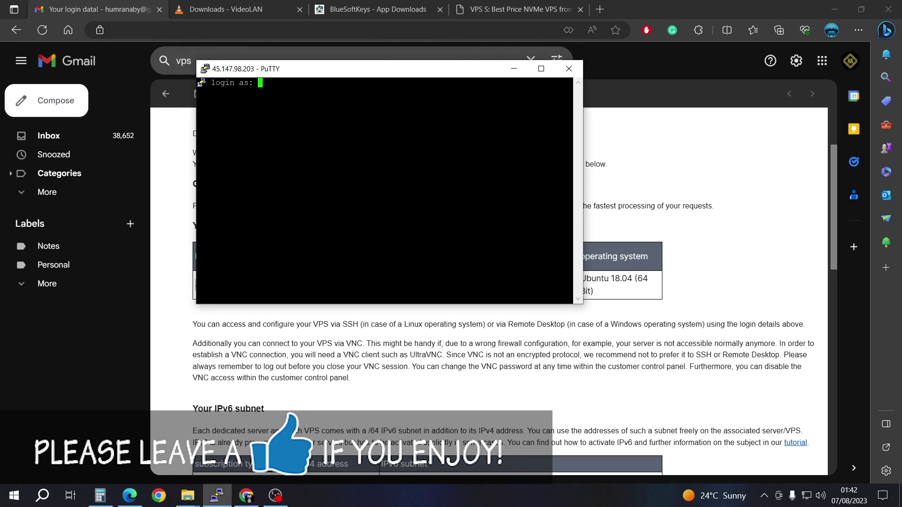
text(root)
key(Return)
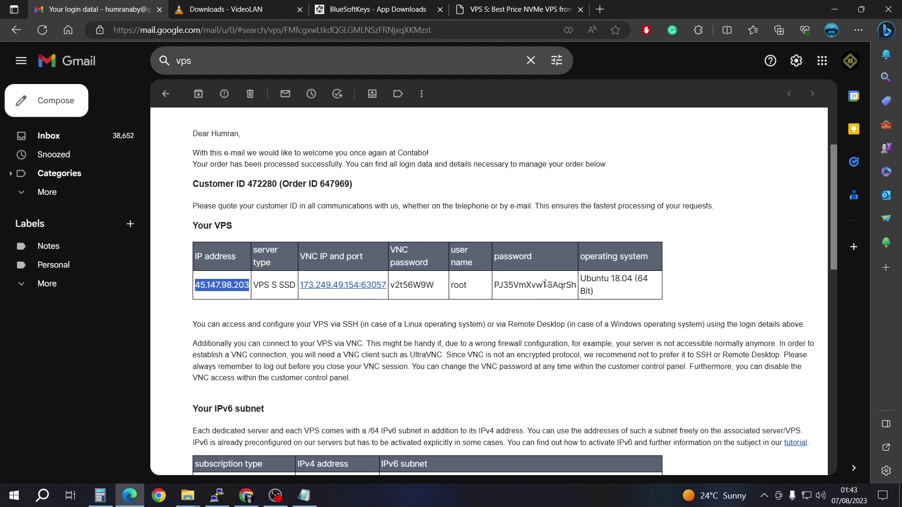
click(229, 498)
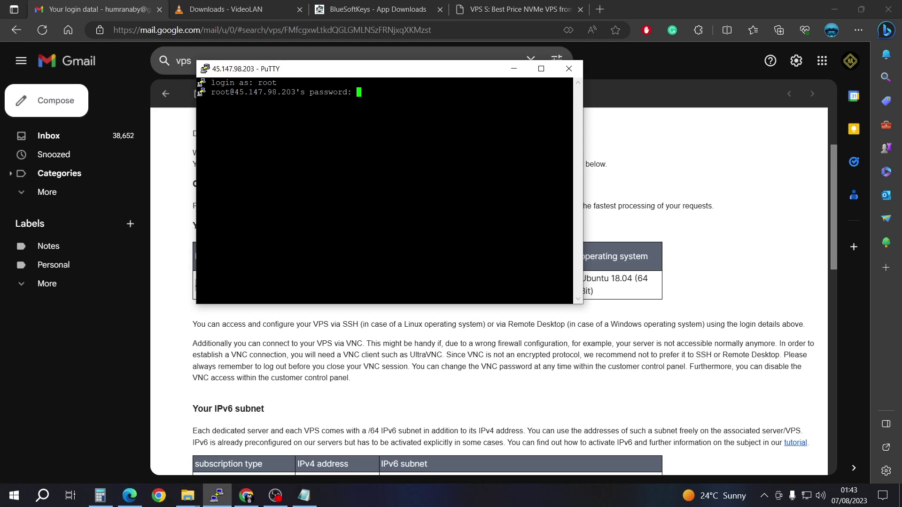
key(Return)
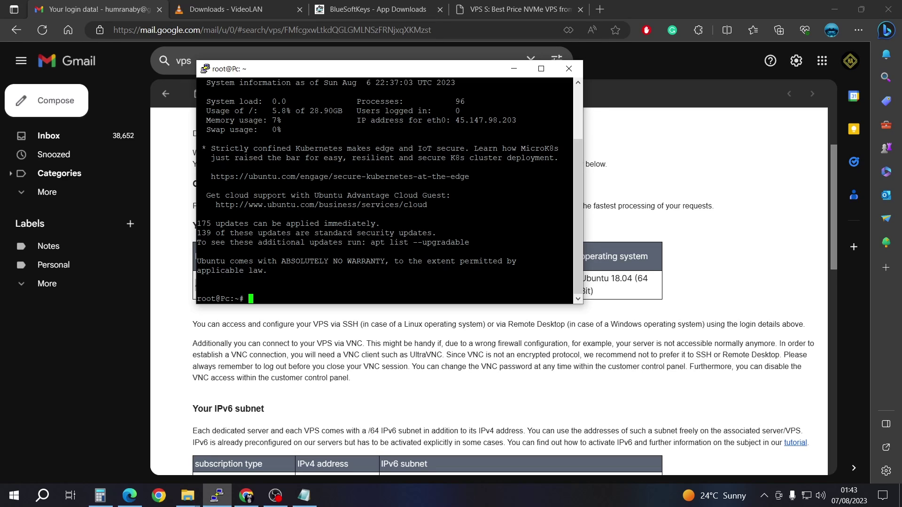
- Run passwd and set a new root password, entering it twice
text(p)
text(sswd)
key(BackSpace)
key(BackSpace)
key(BackSpace)
key(BackSpace)
text(asswd)
key(Return)
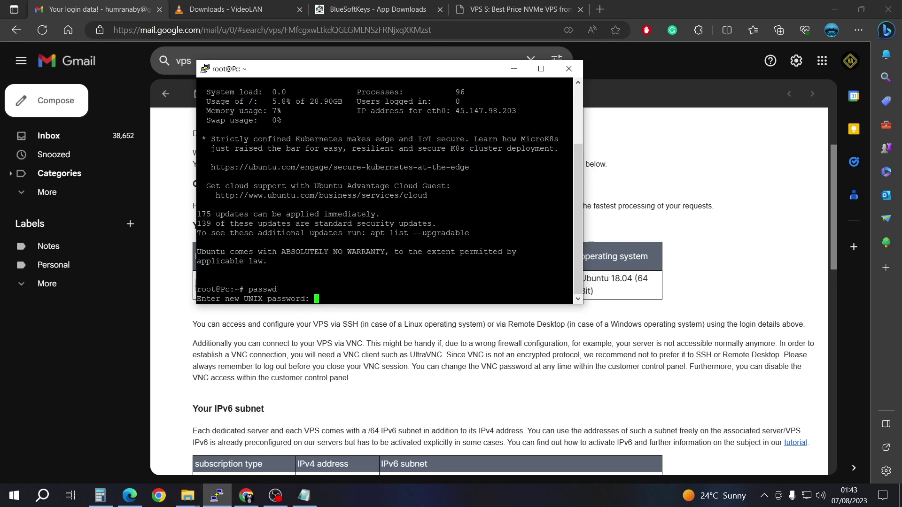
key(Return)
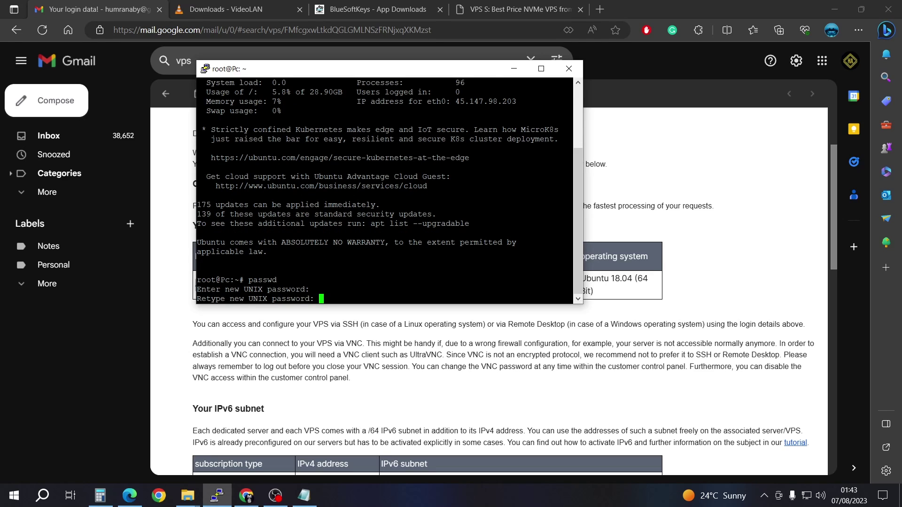
key(Return)
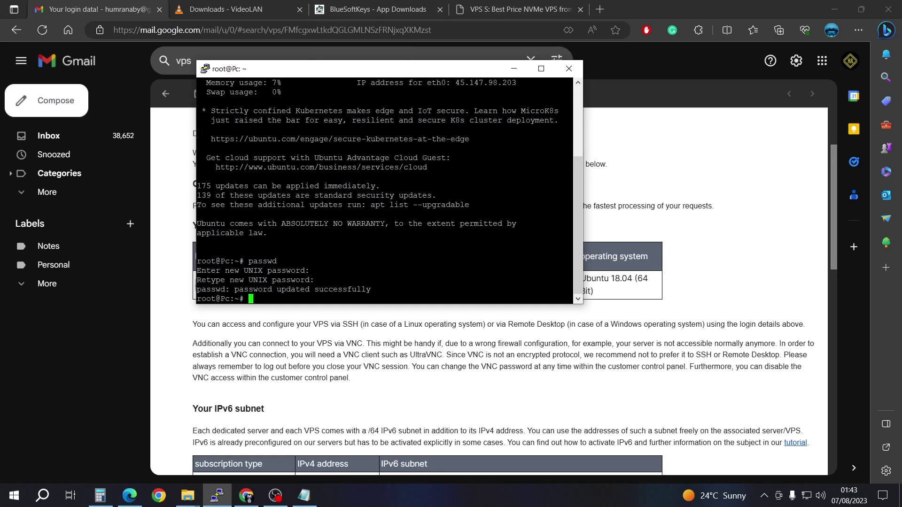
- On BlueSoftKeys, go through Collections > Files > Script Installation Files > RTMP SERVER
click(386, 9)
scroll(449, 291, up, 2)
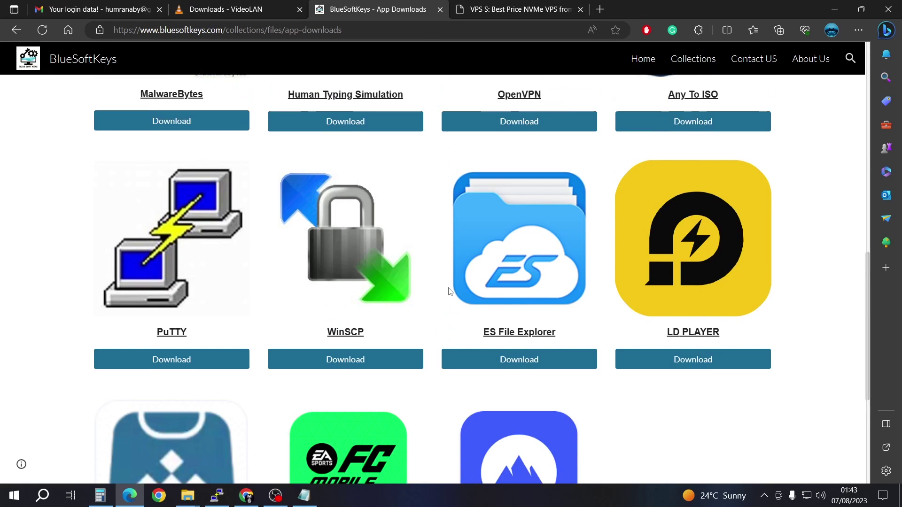
scroll(449, 291, up, 8)
click(694, 68)
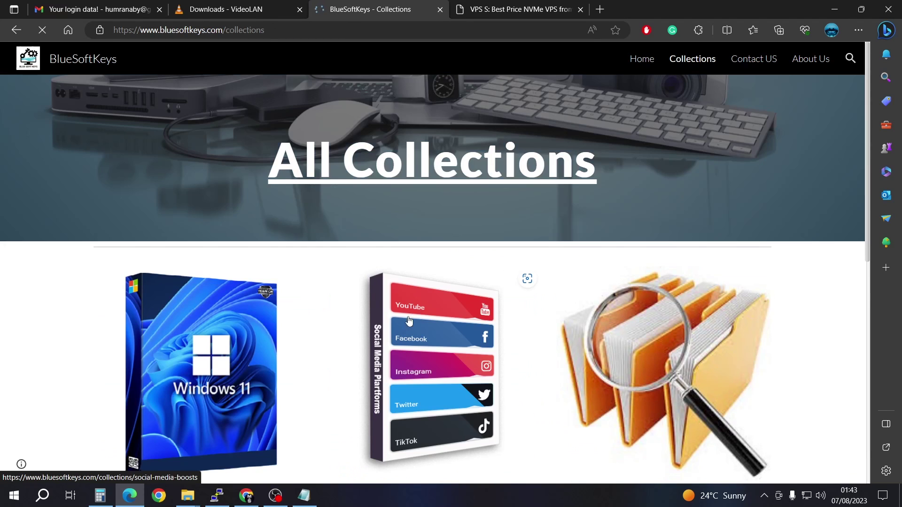
scroll(409, 320, down, 3)
scroll(509, 274, down, 3)
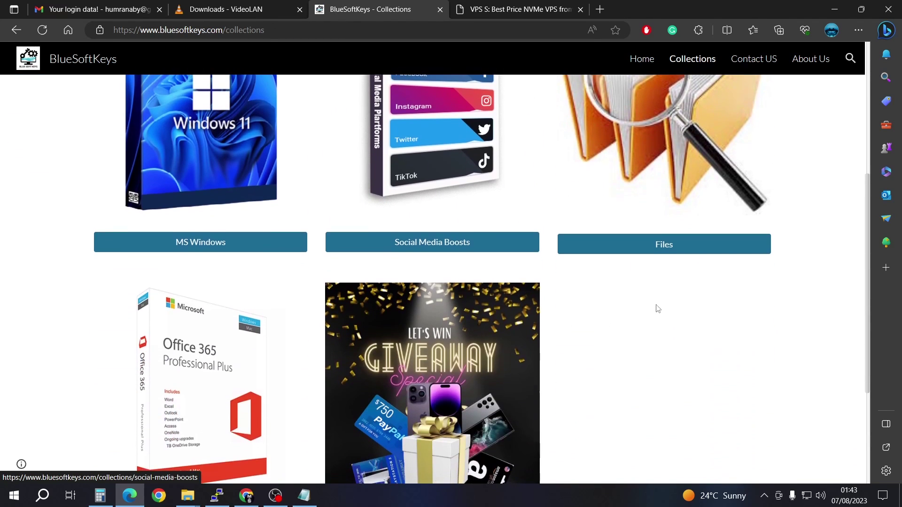
click(666, 249)
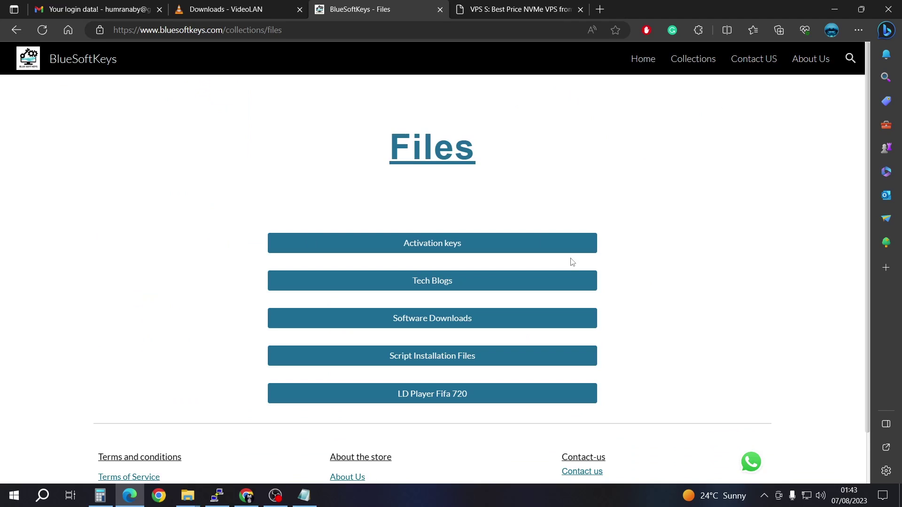
click(437, 360)
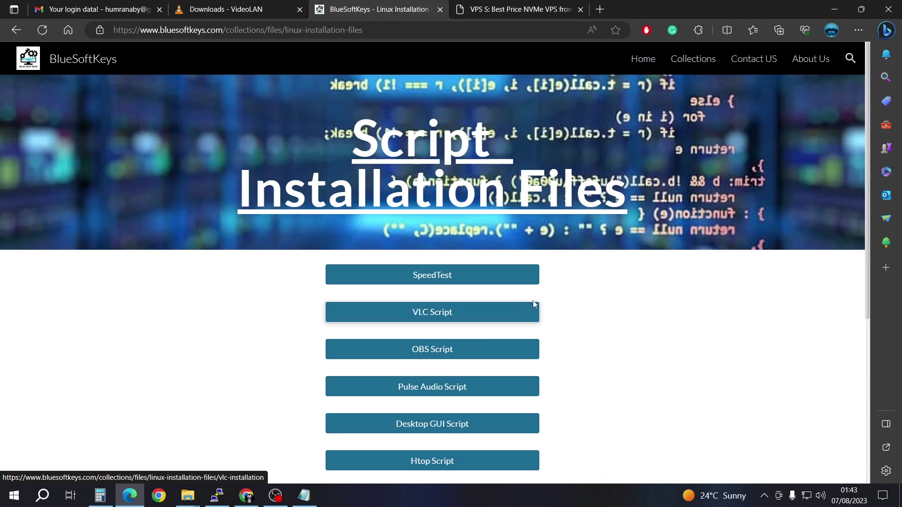
scroll(534, 304, down, 3)
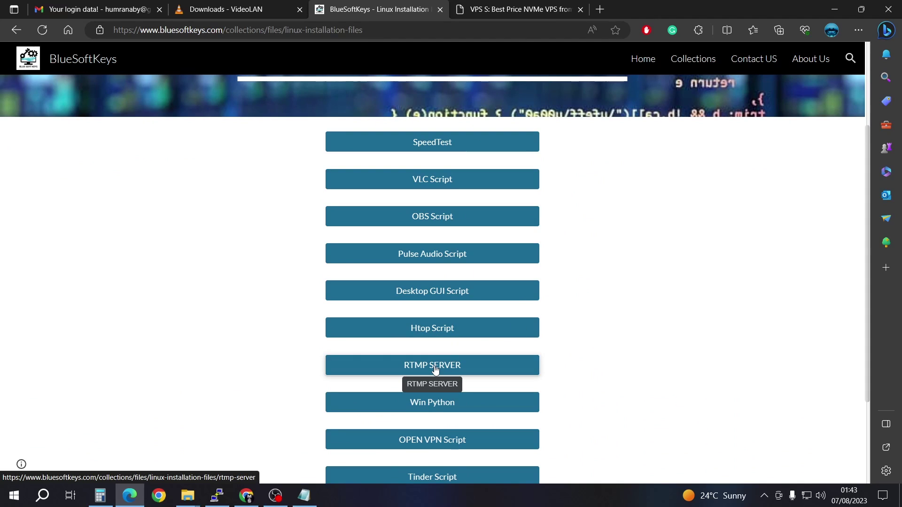
click(436, 369)
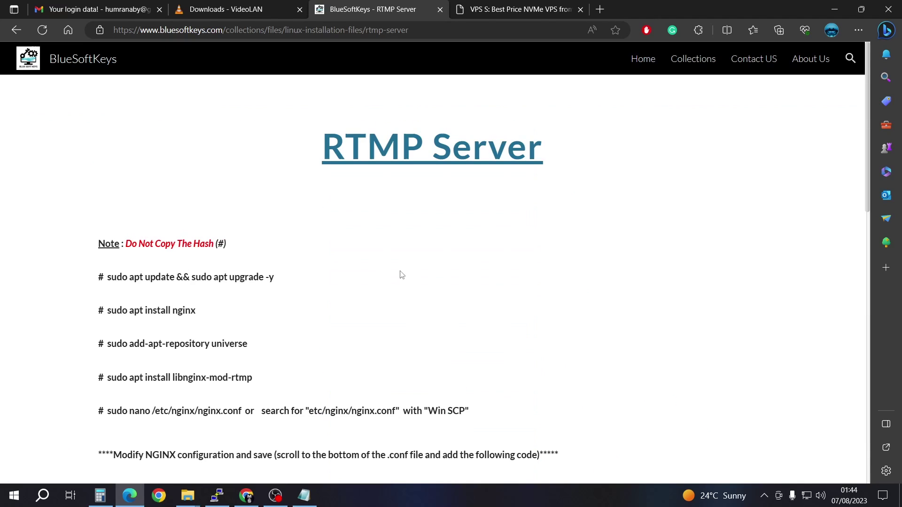
- Put Edge on the left half and a taller PuTTY on the right, selecting the update command
drag(621, 15, 249, 37)
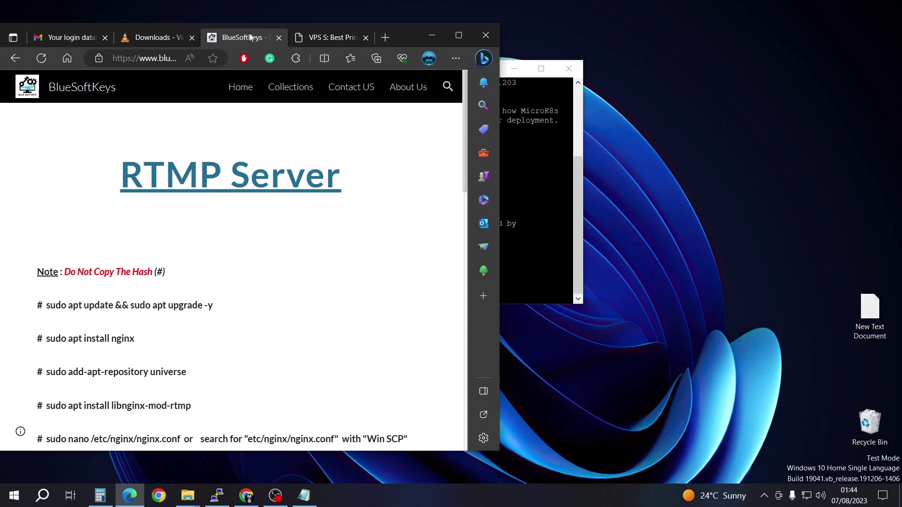
click(578, 226)
drag(443, 66, 734, 40)
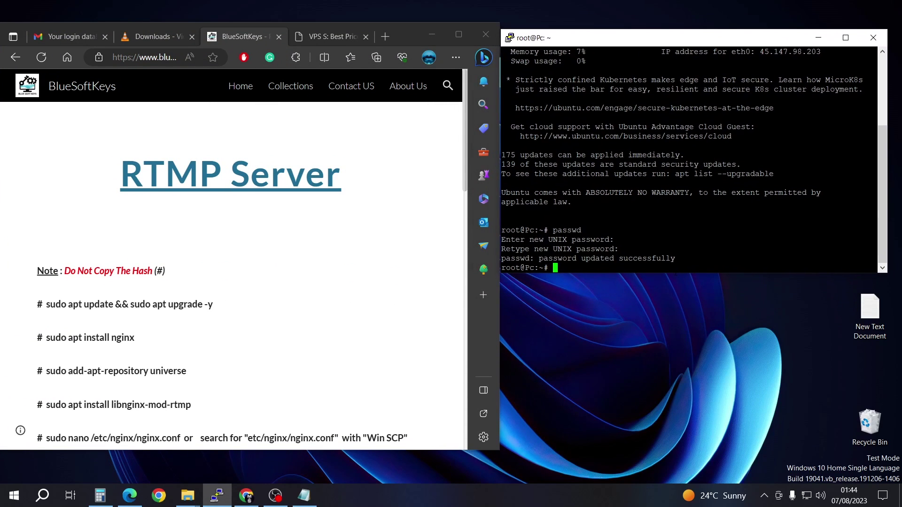
drag(675, 277, 673, 433)
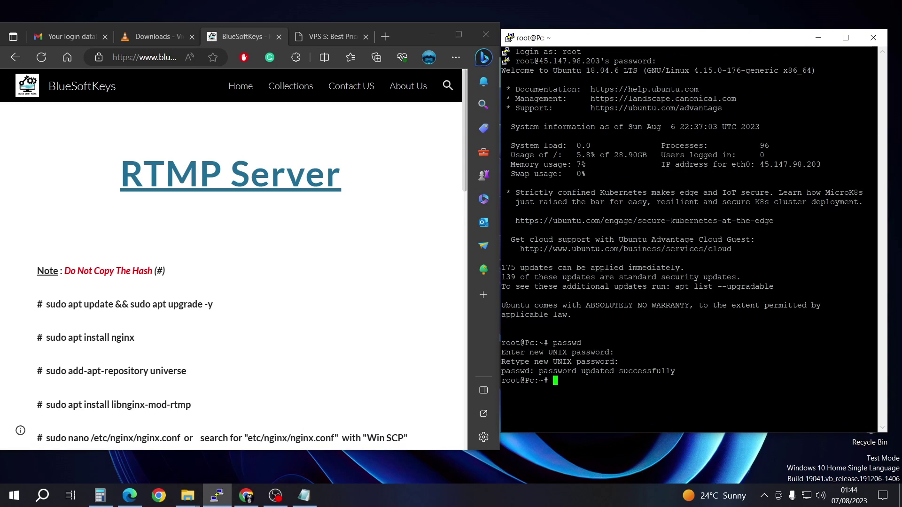
drag(213, 306, 45, 310)
- Run sudo apt update && sudo apt upgrade -y, keeping the locally installed menu.lst
right_click(76, 306)
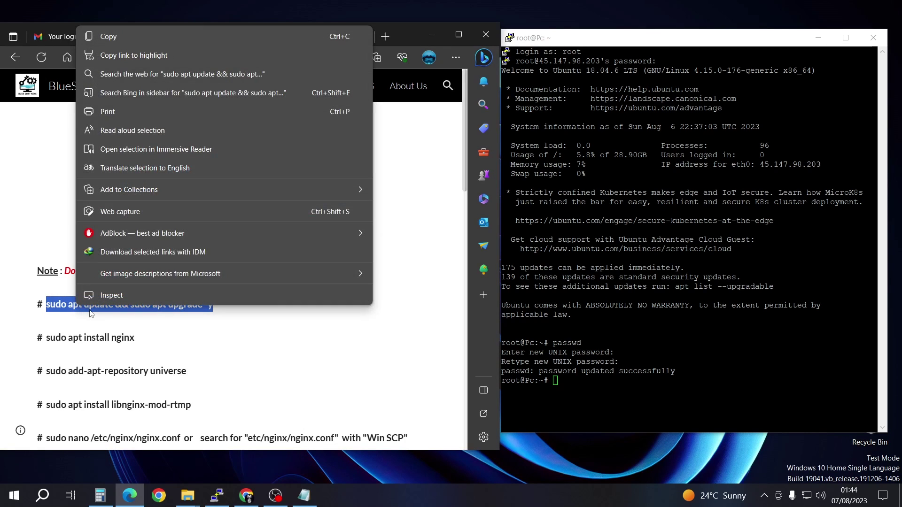
click(137, 37)
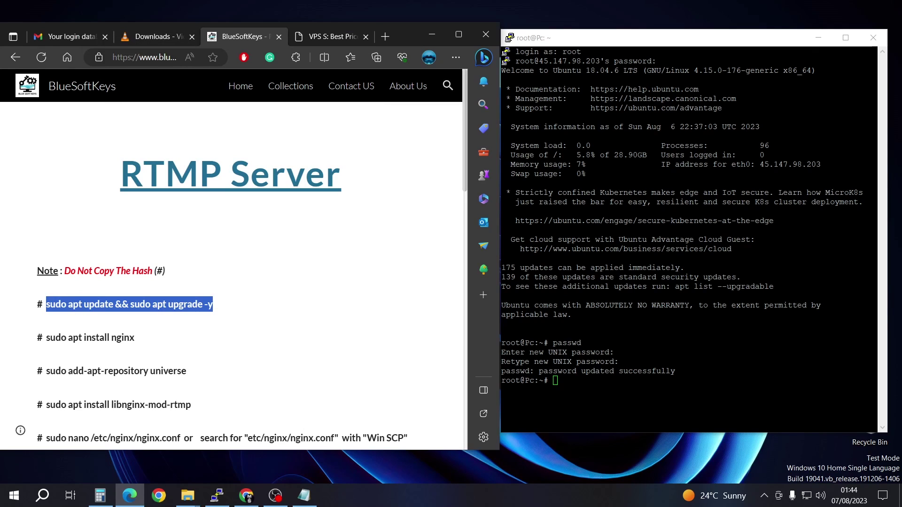
key(alt+Tab)
key(shift+Insert)
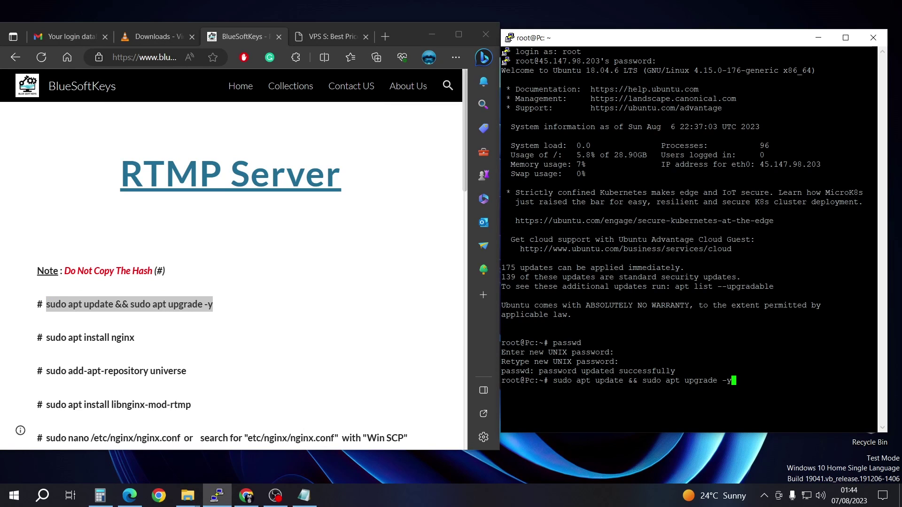
key(Return)
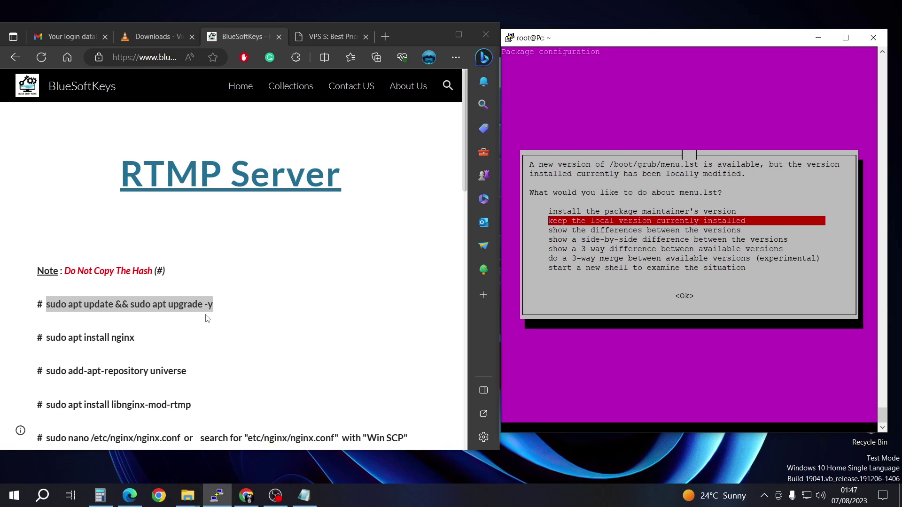
key(Return)
key(Return)
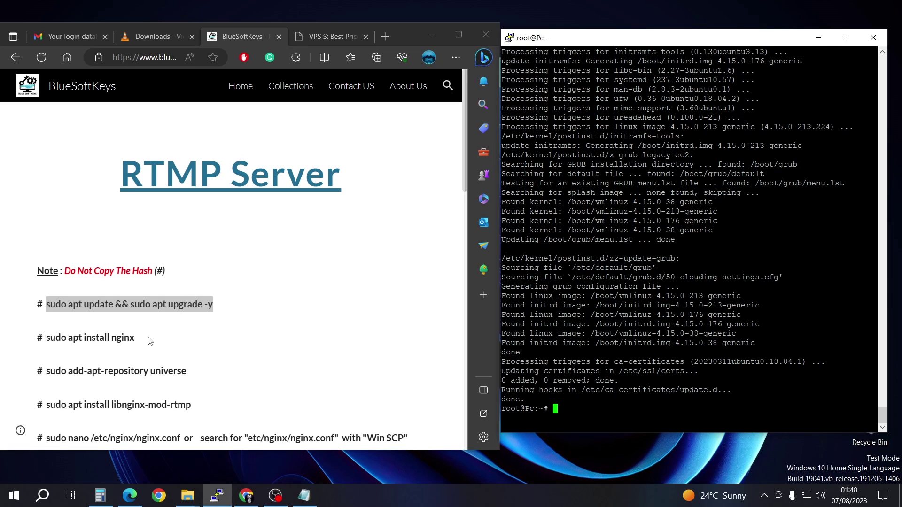
- Install nginx with sudo apt install nginx, answering y to the dependency prompt
drag(149, 340, 46, 344)
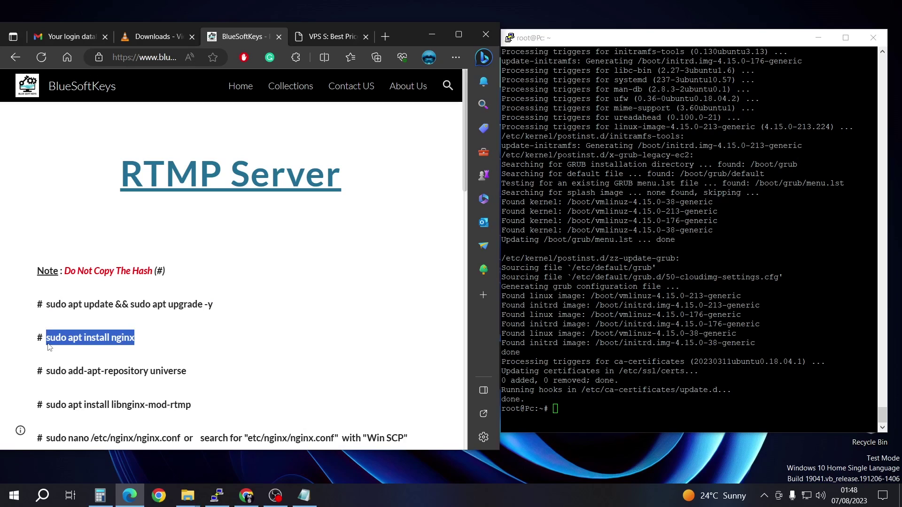
right_click(79, 342)
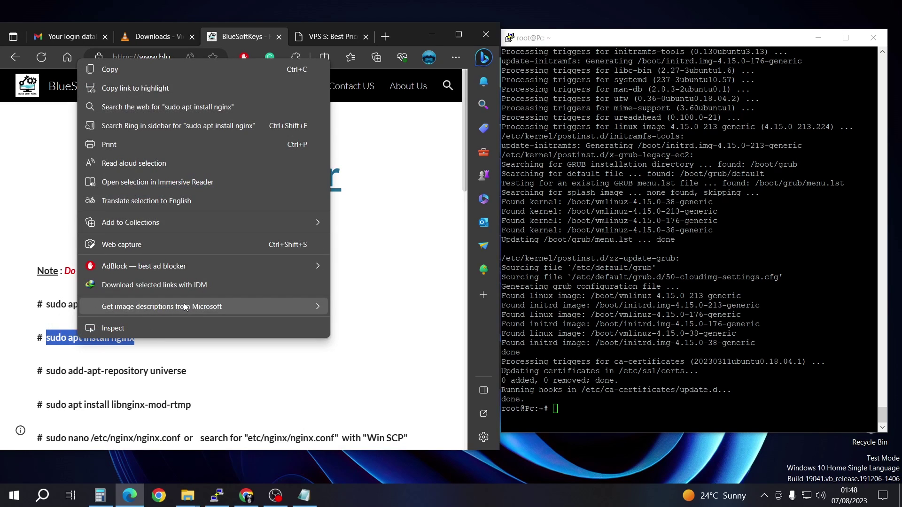
click(116, 69)
right_click(592, 423)
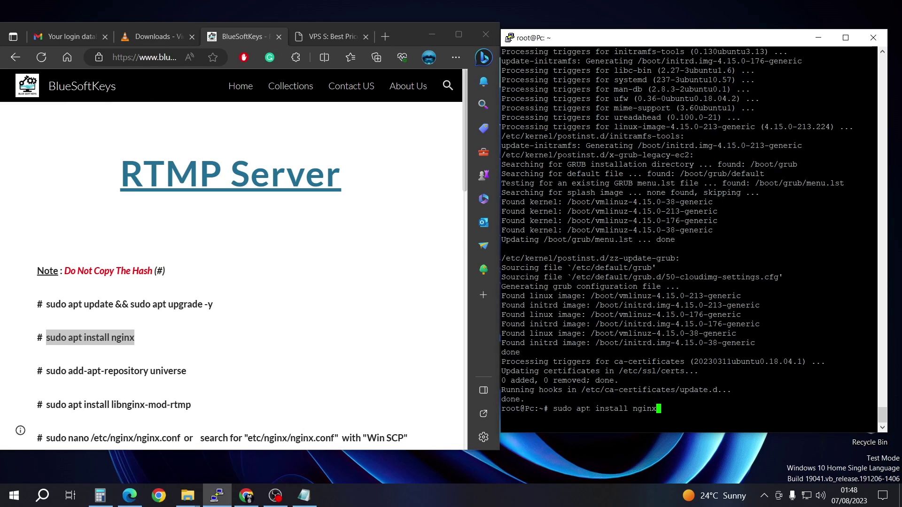
key(Return)
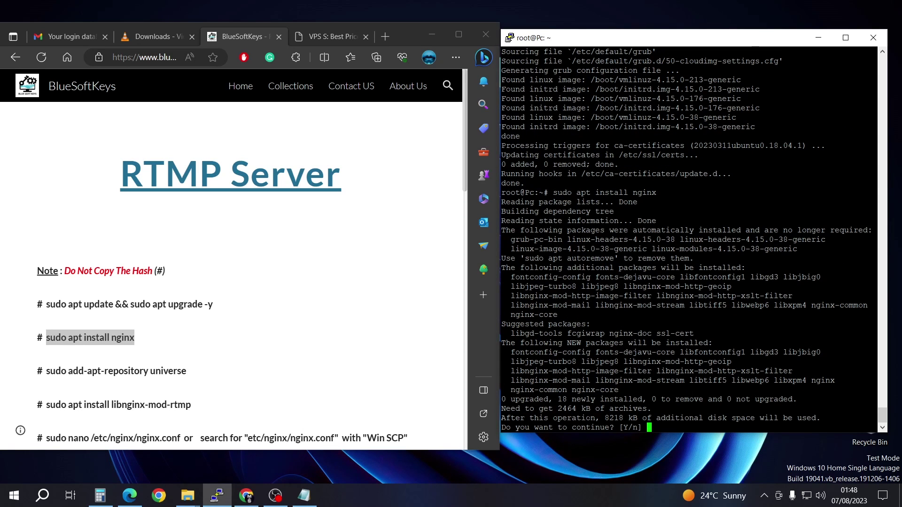
text(y)
key(Return)
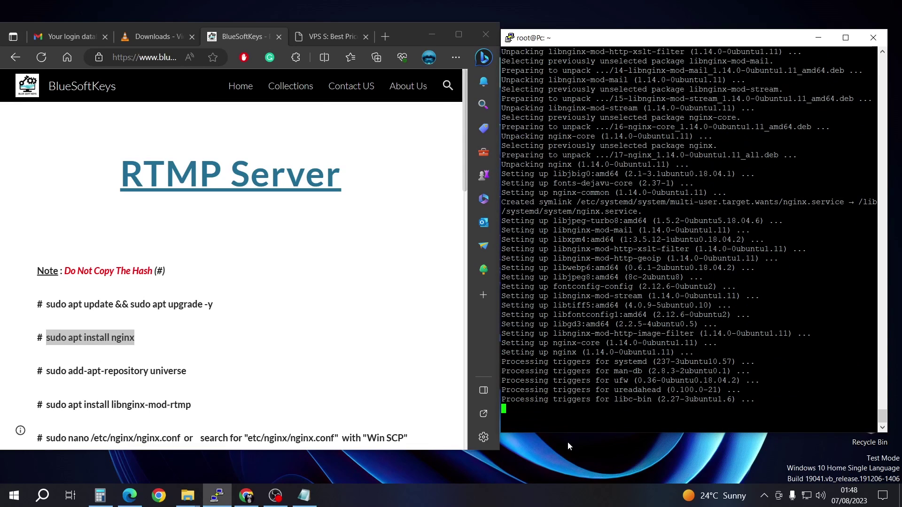
- Copy and run sudo add-apt-repository universe in the terminal, confirming universe is already enabled
scroll(178, 362, down, 2)
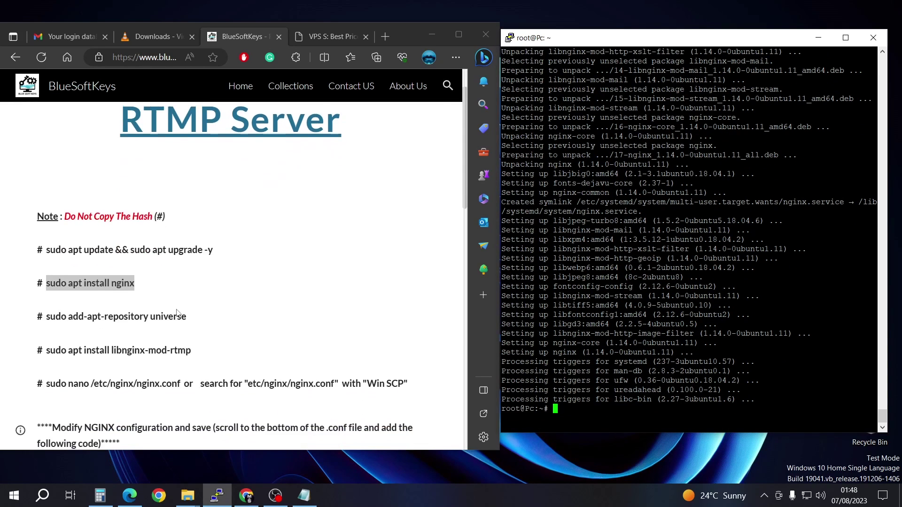
drag(201, 257, 54, 267)
triple_click(51, 266)
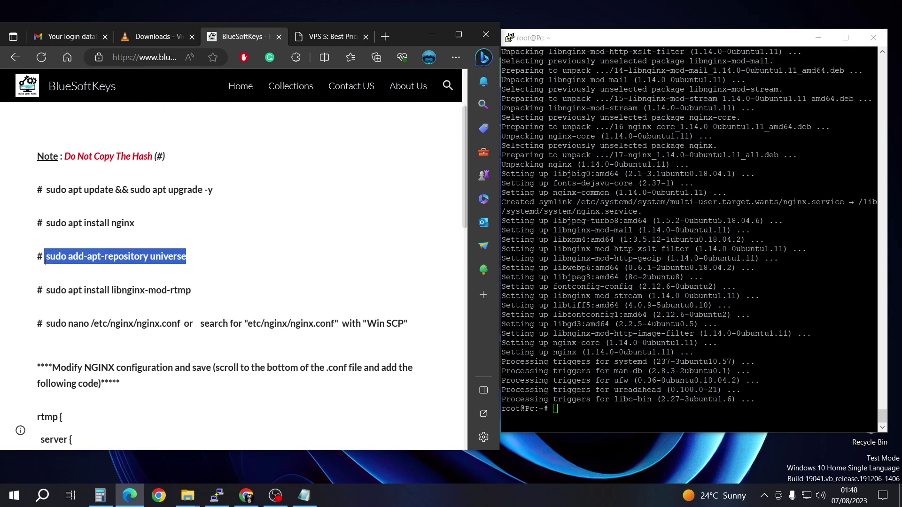
right_click(107, 259)
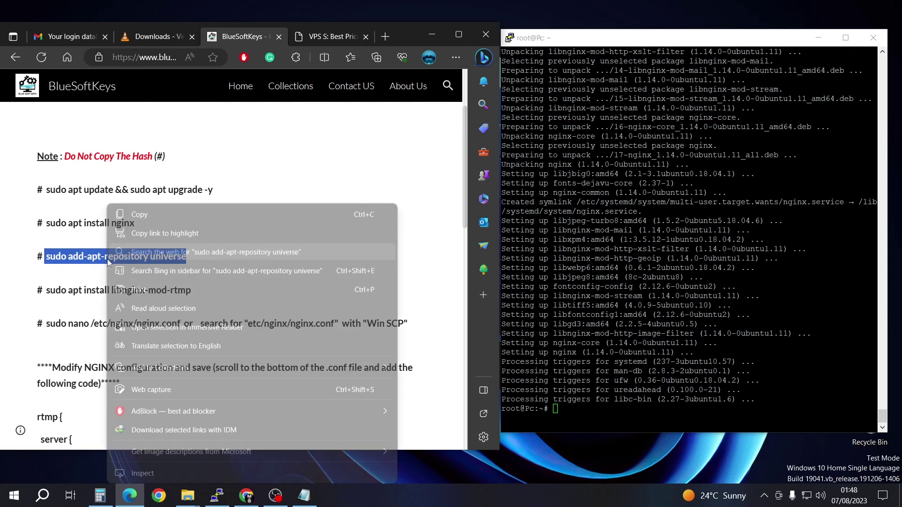
click(174, 214)
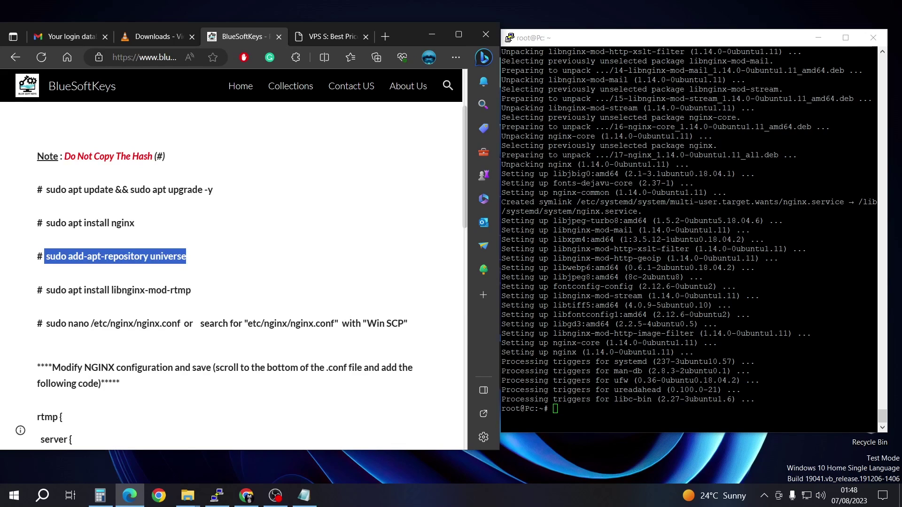
key(alt+Tab)
key(shift+Insert)
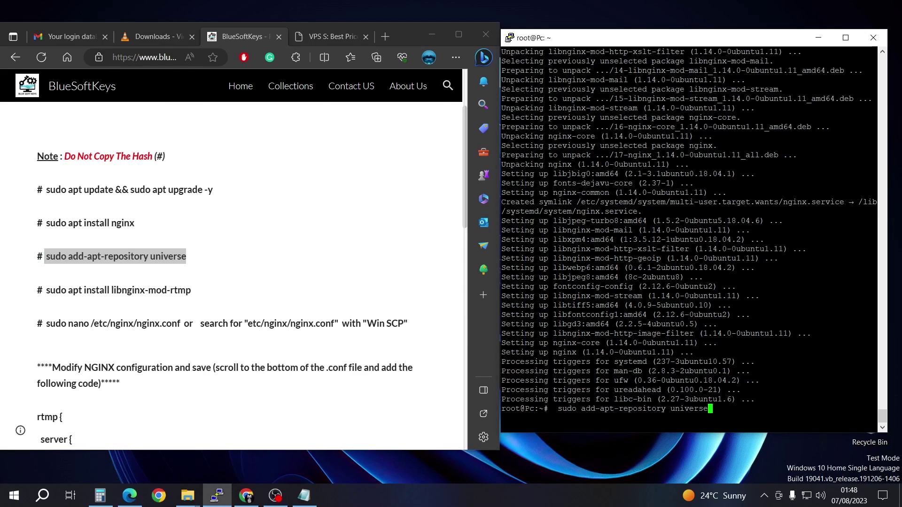
key(Return)
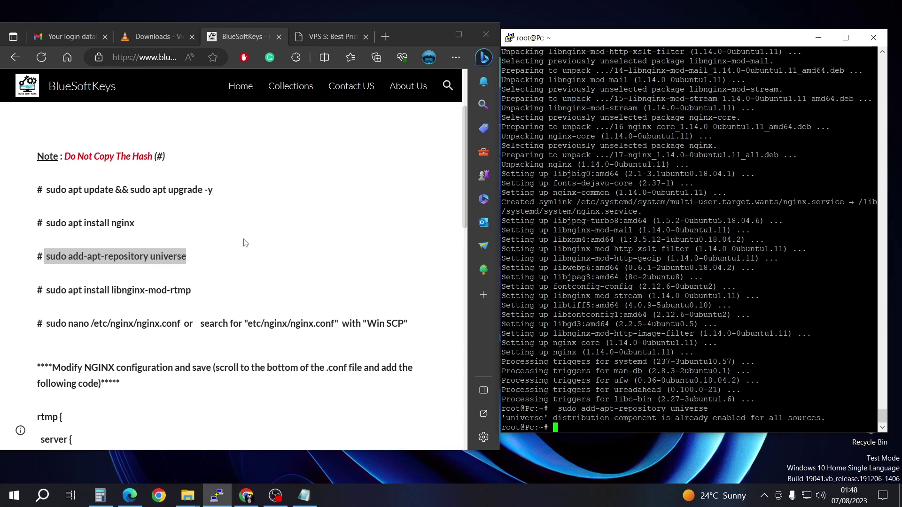
drag(193, 293, 47, 301)
- Paste and run sudo apt install libnginx-mod-rtmp in the terminal
right_click(47, 301)
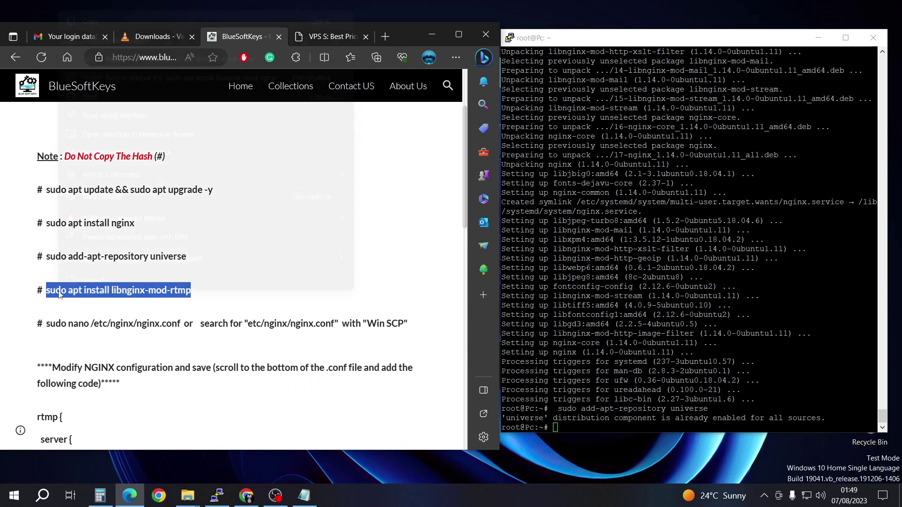
click(96, 24)
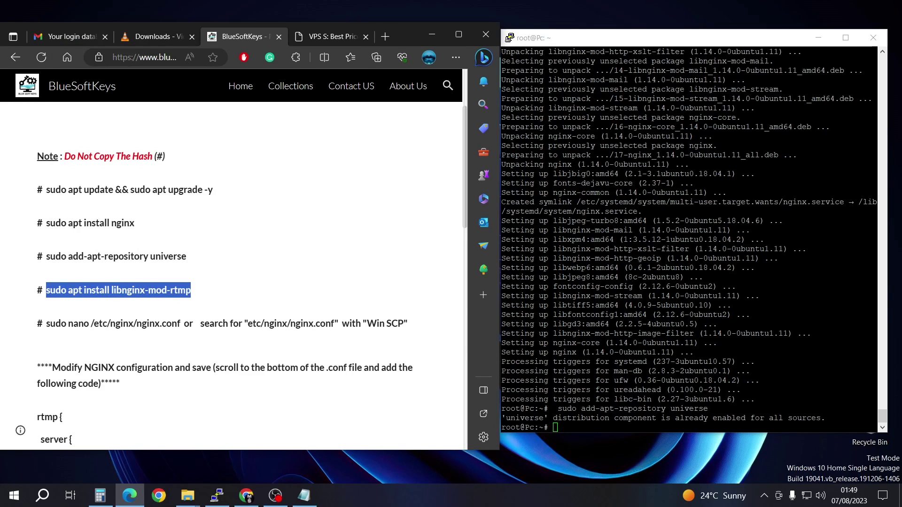
click(630, 425)
right_click(630, 425)
key(Return)
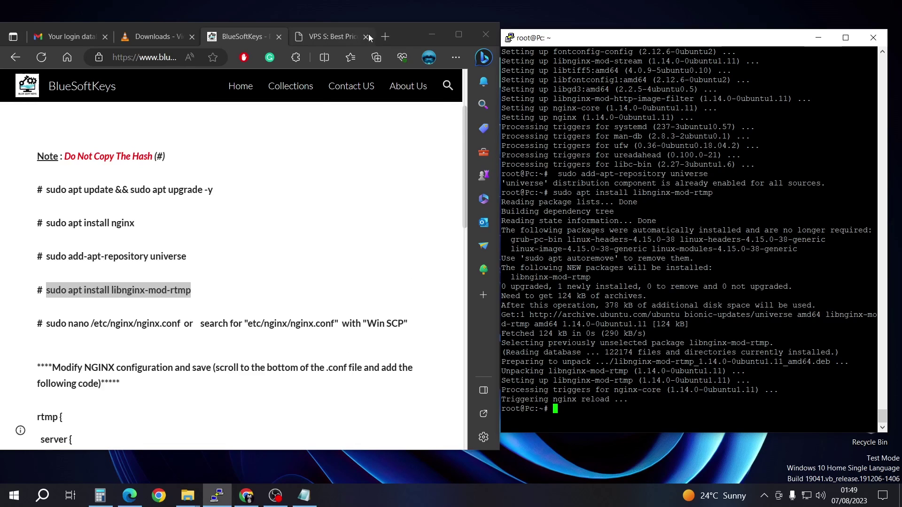
drag(407, 32, 410, 114)
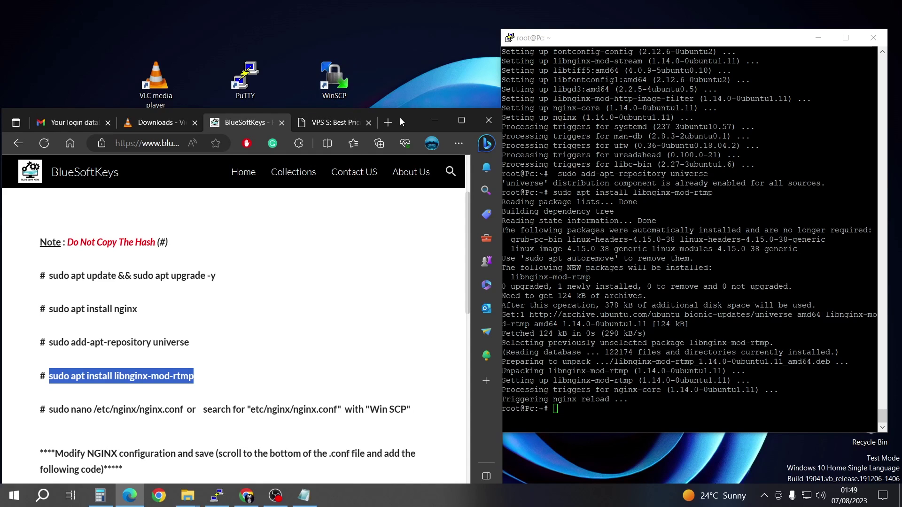
drag(410, 118, 407, 100)
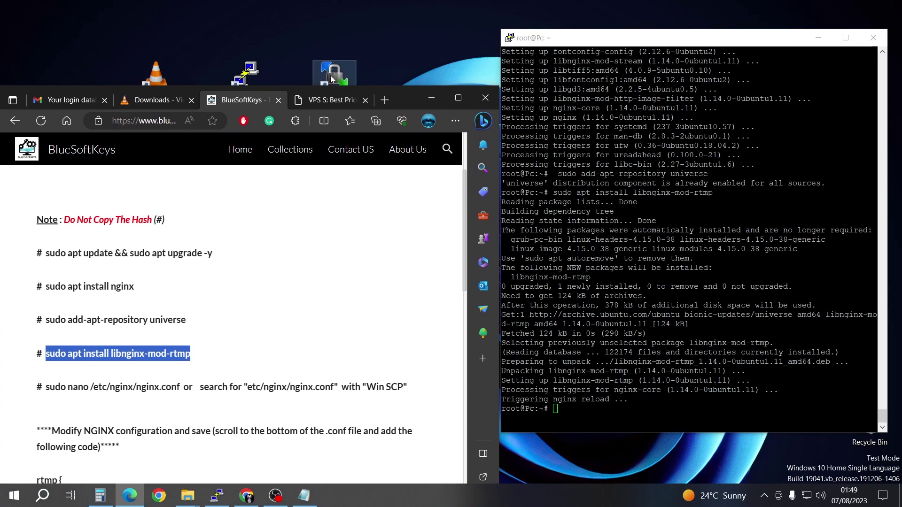
- Launch WinSCP from the desktop and dismiss its new-version notice
click(137, 493)
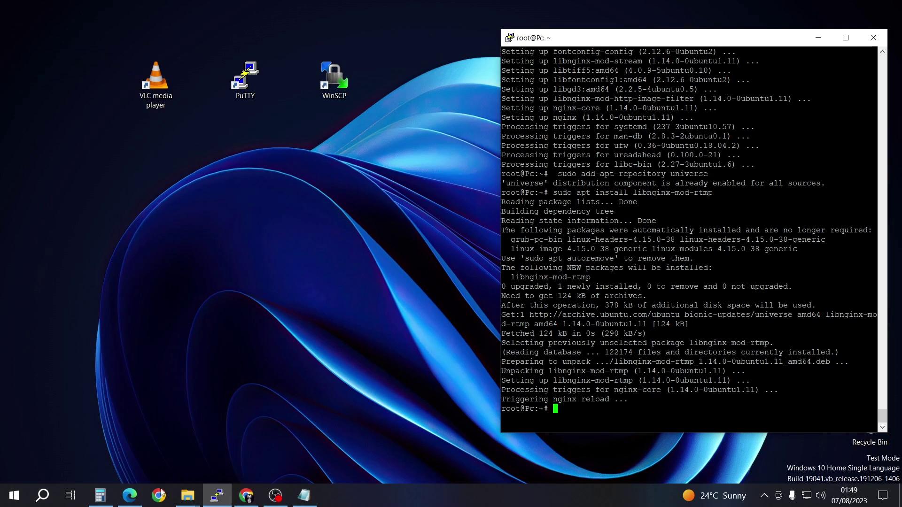
click(134, 494)
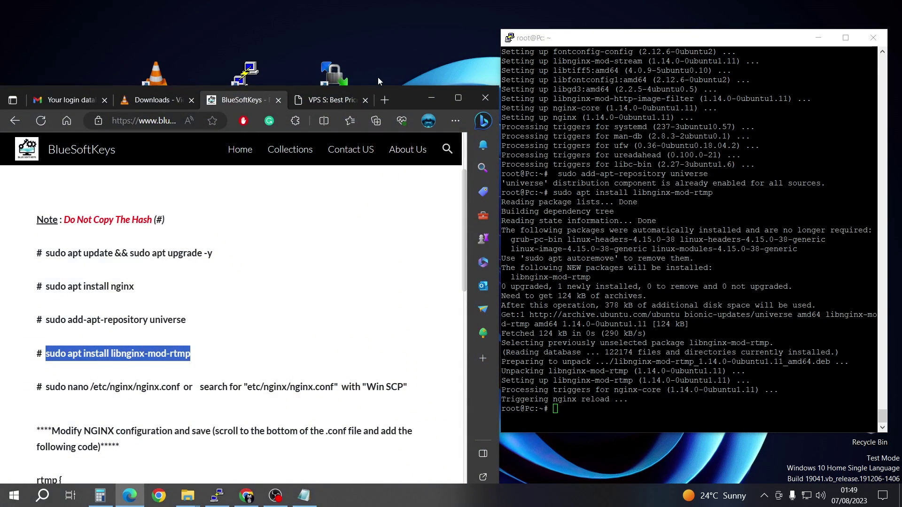
double_click(333, 72)
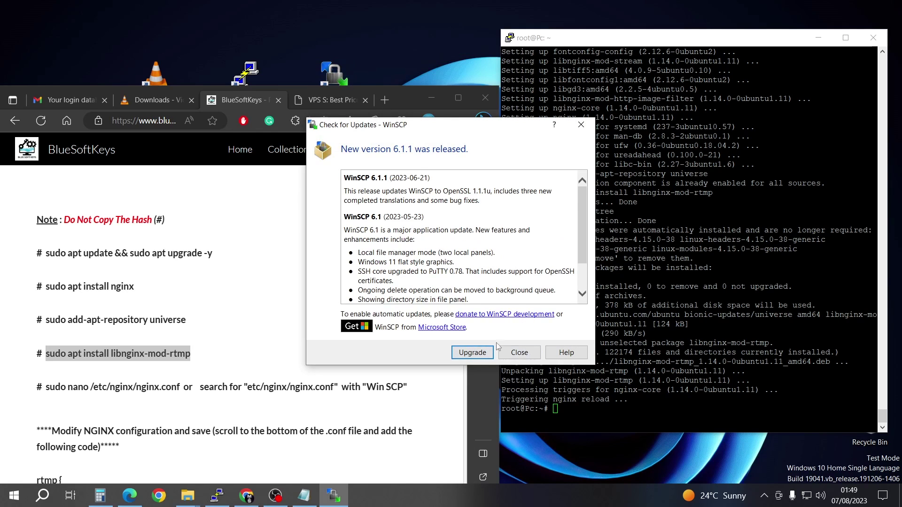
click(530, 359)
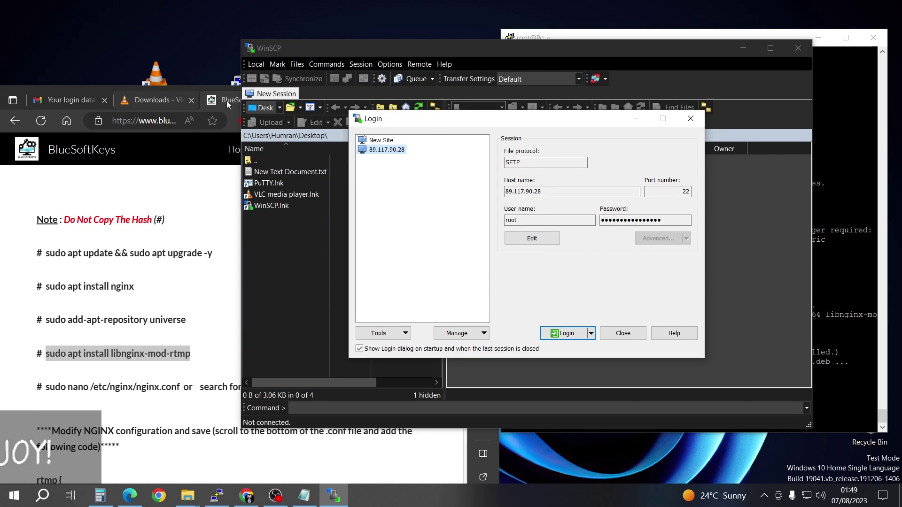
- Start a new WinSCP site with the VPS IP from the e-mail as host name
click(74, 100)
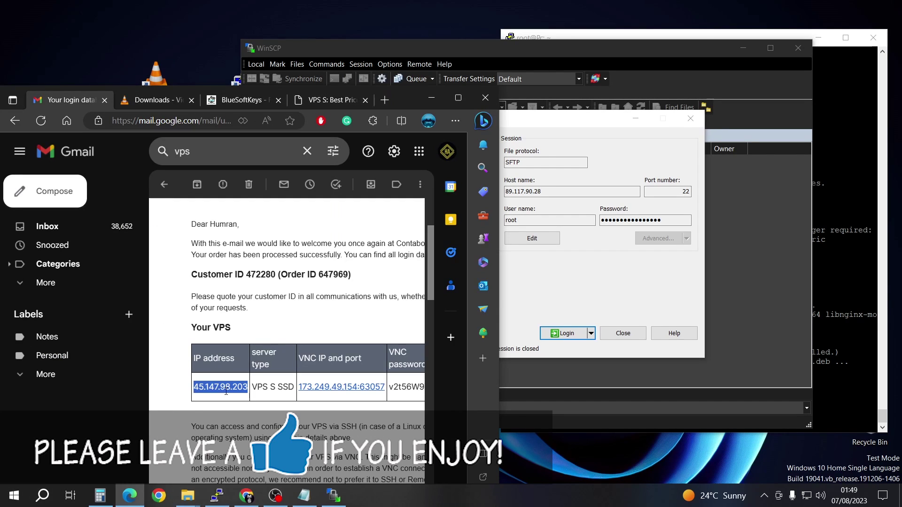
right_click(226, 390)
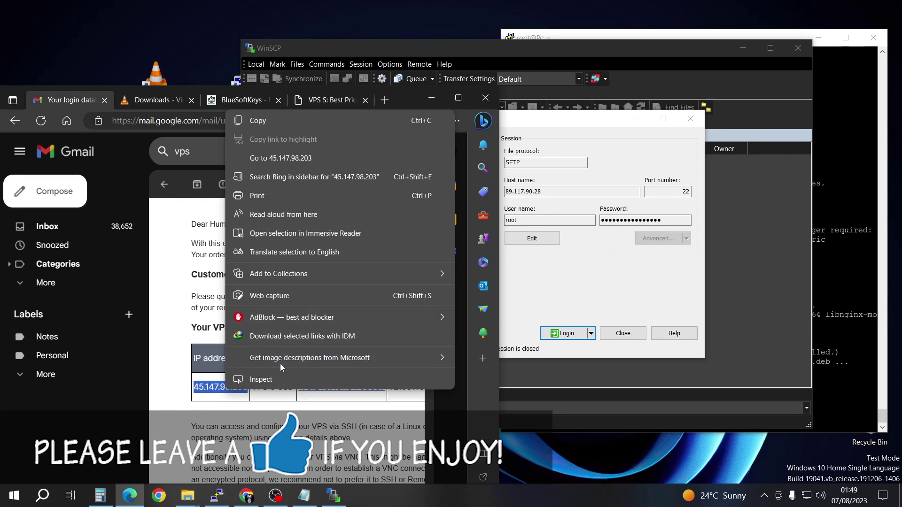
click(268, 123)
click(572, 119)
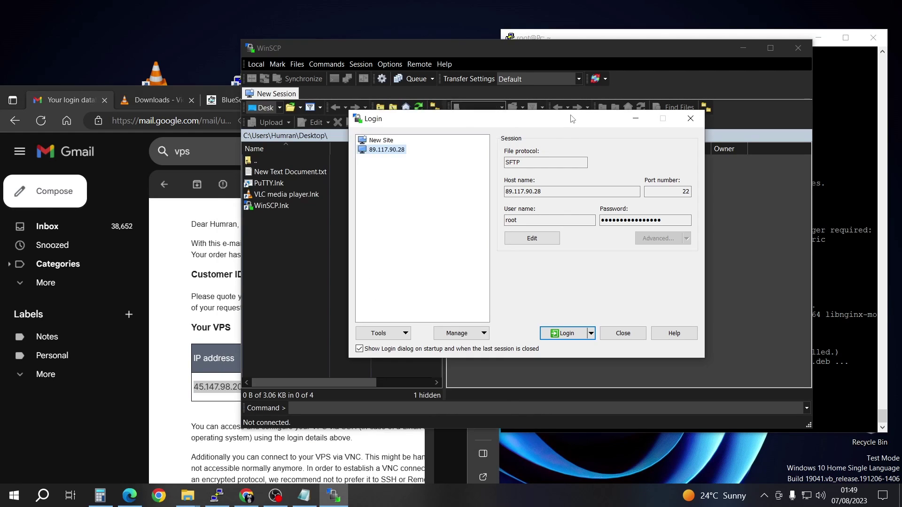
click(388, 141)
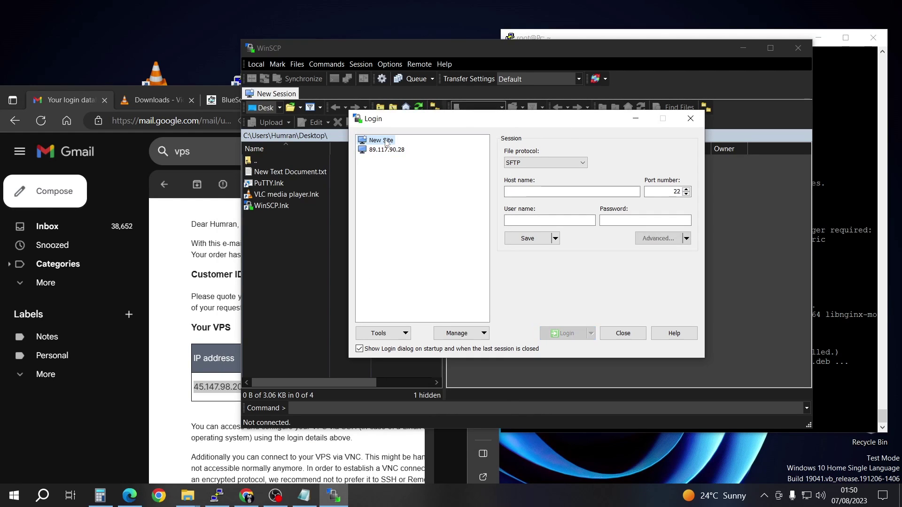
click(556, 193)
right_click(557, 192)
click(597, 238)
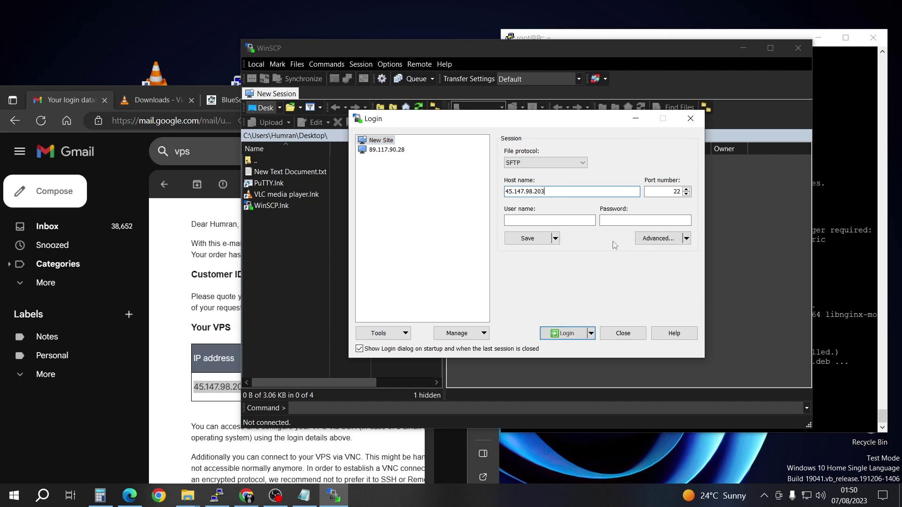
- Enter user root and the password, save the site with its password, and log in
click(670, 191)
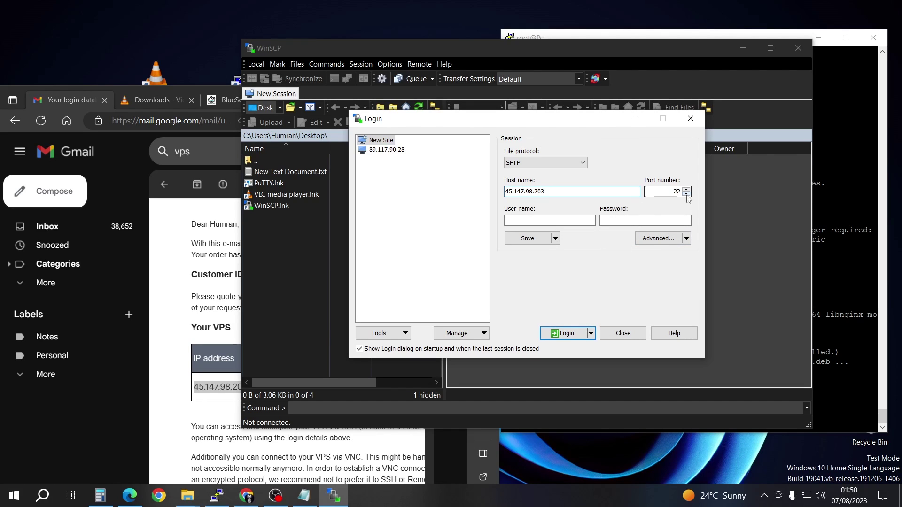
click(544, 223)
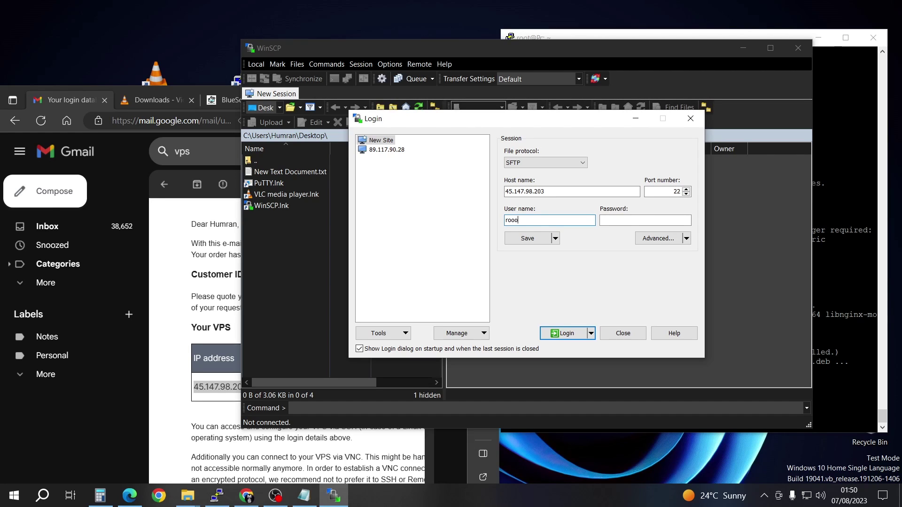
click(658, 223)
click(535, 240)
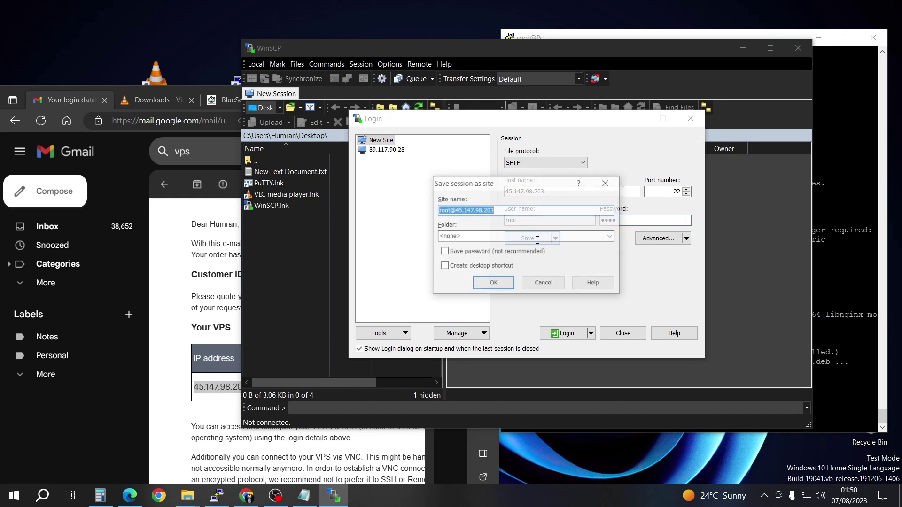
click(444, 252)
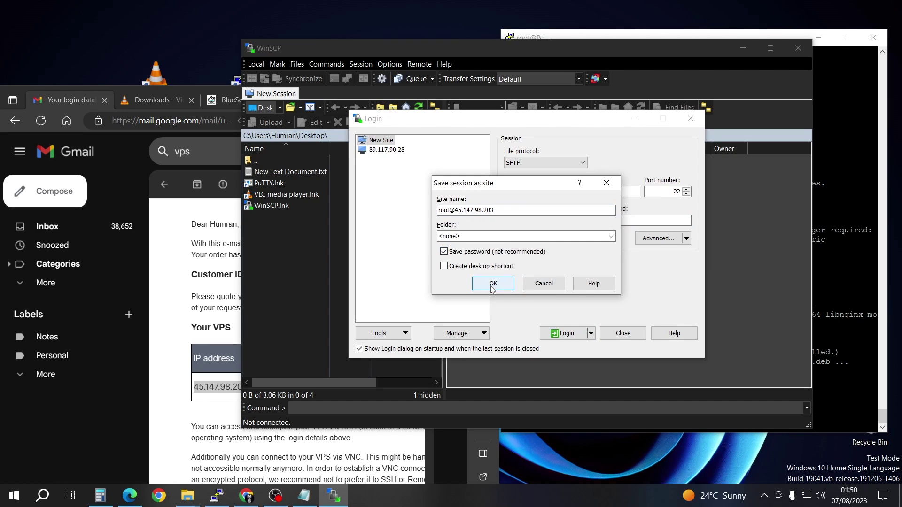
click(607, 183)
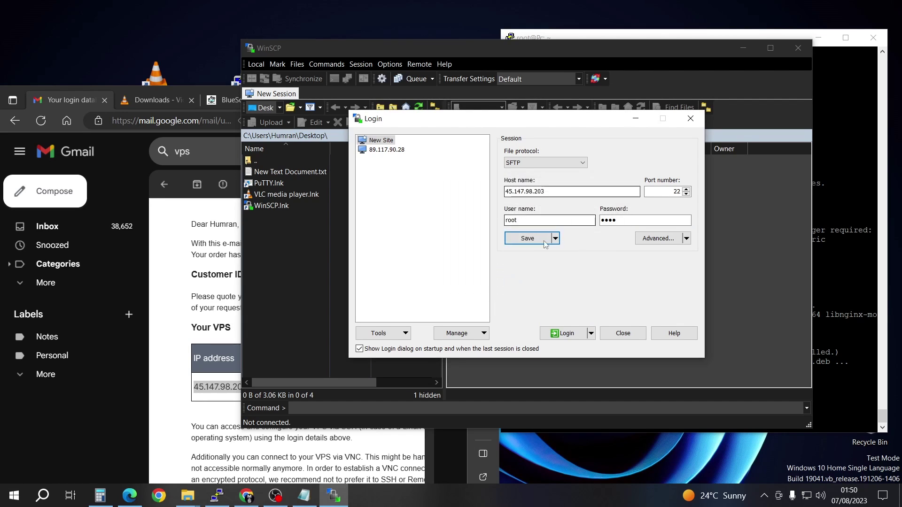
click(568, 334)
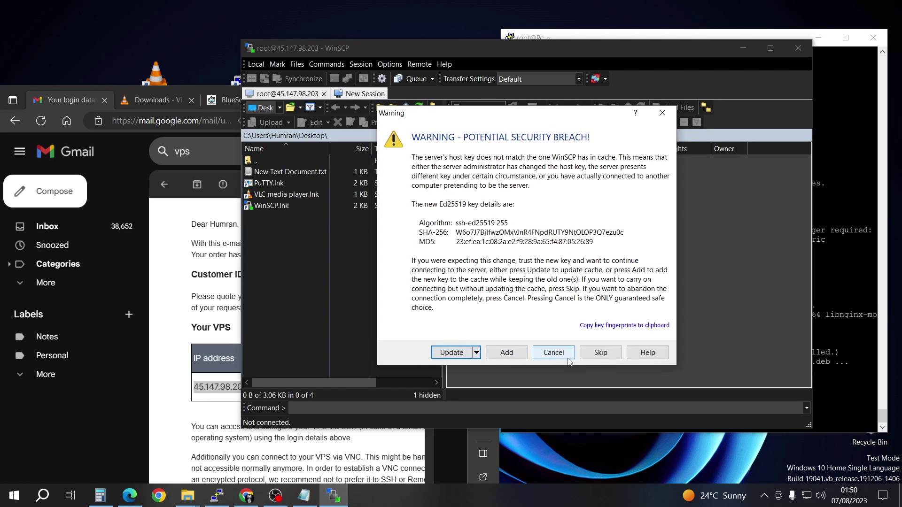
- Accept the server's changed host key and browse WinSCP's remote panel to the root directory
click(469, 351)
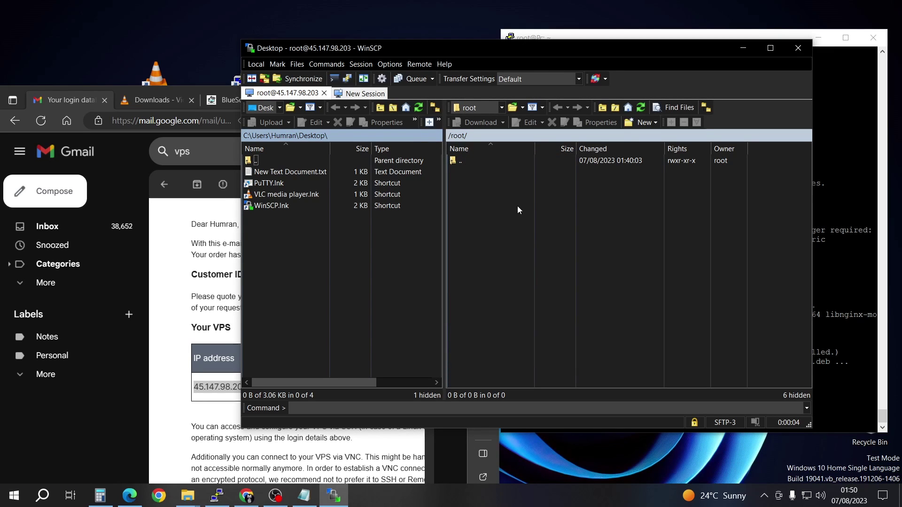
click(629, 108)
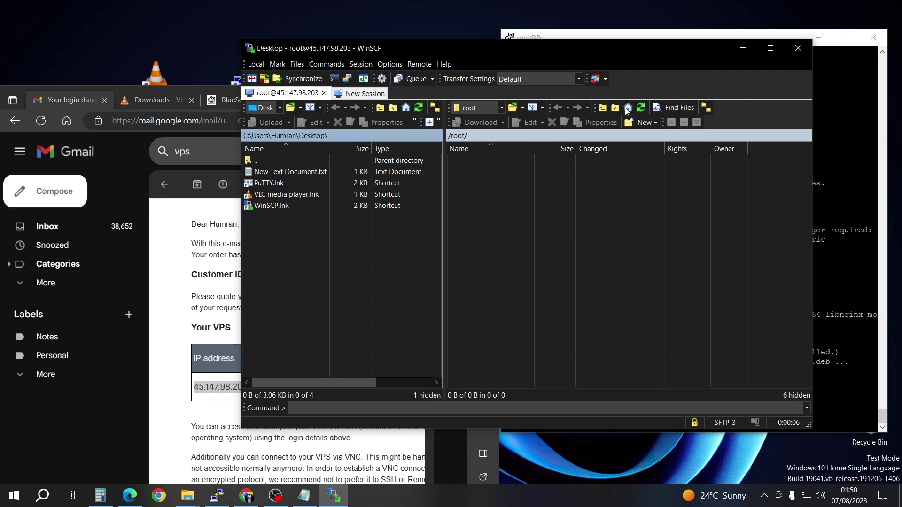
click(502, 107)
click(481, 139)
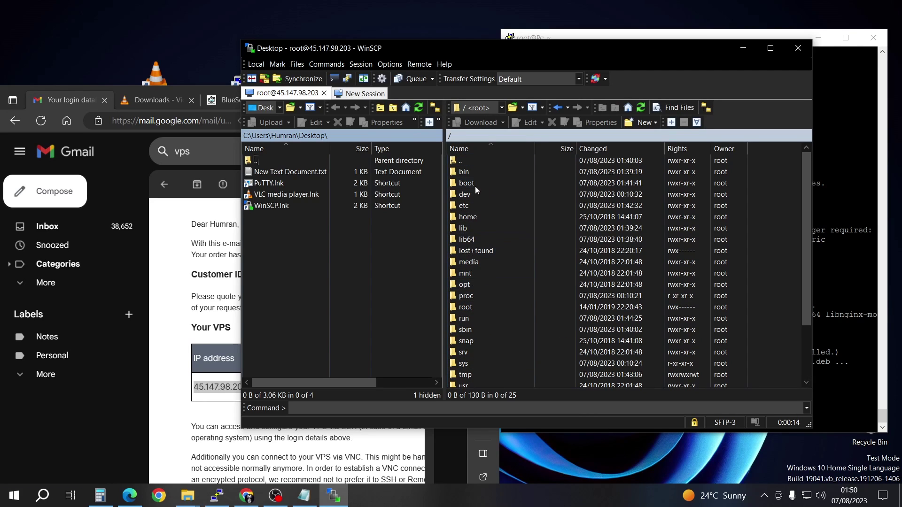
click(502, 108)
click(489, 123)
- In Edge, check the Contabo VPS page, then switch to the BlueSoftKeys setup guide
click(83, 99)
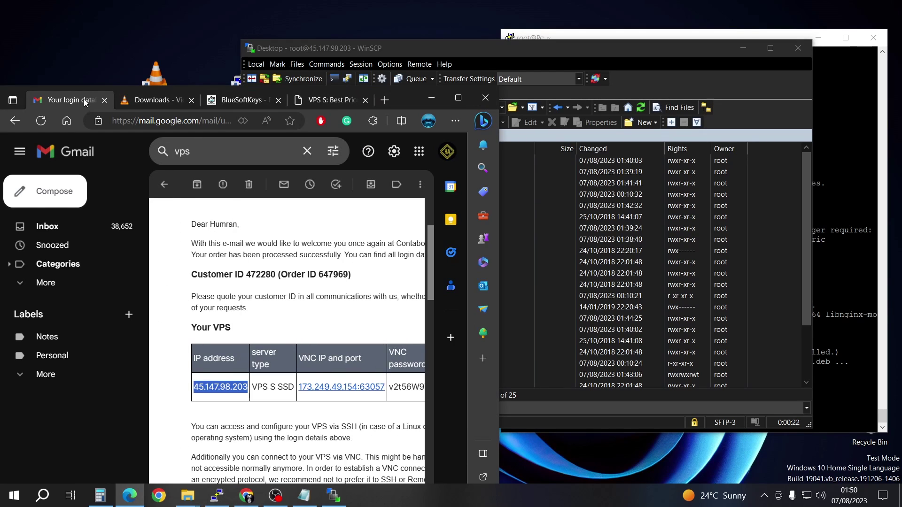
click(326, 98)
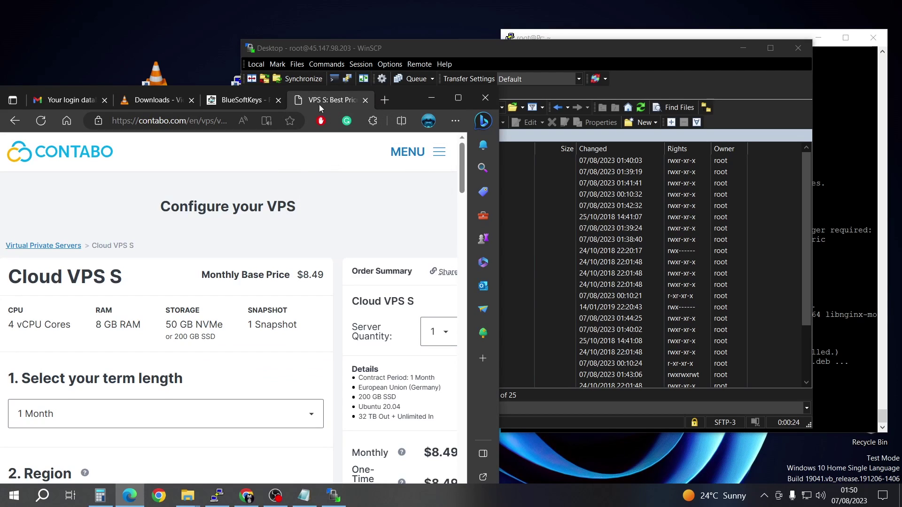
click(228, 102)
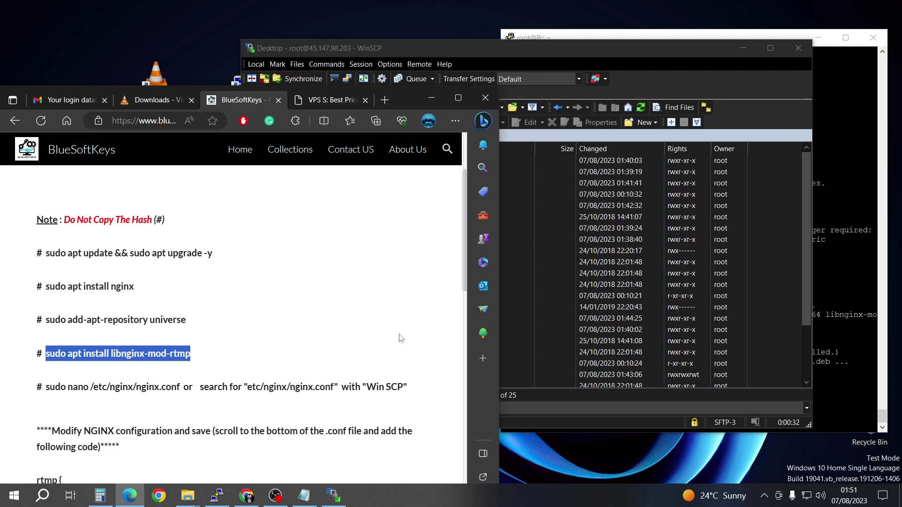
- Start a WinSCP file search with nginx.conf, copied from the guide, as the file mask
click(583, 51)
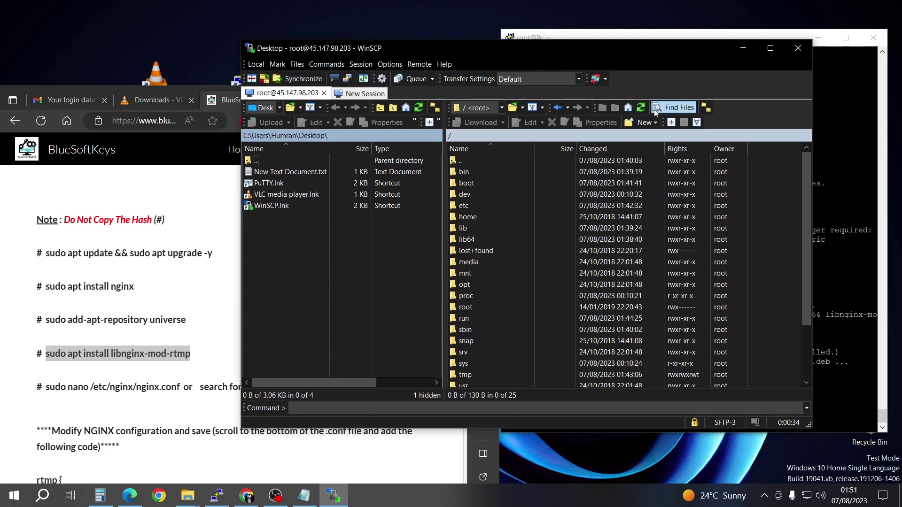
click(671, 108)
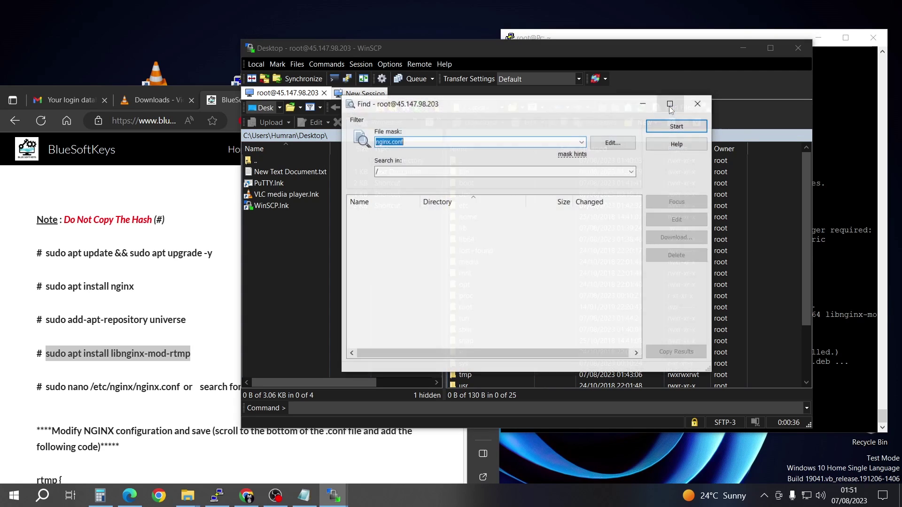
text(nginx)
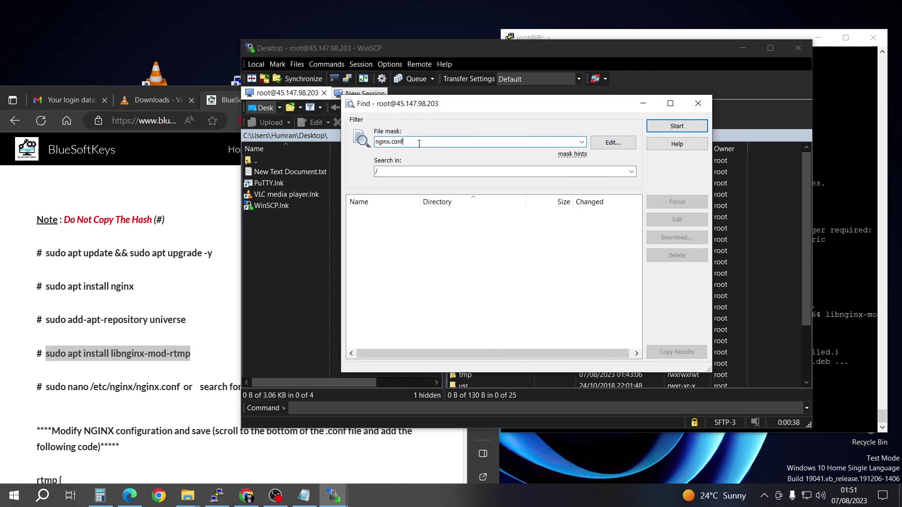
key(Delete)
key(BackSpace)
key(BackSpace)
key(BackSpace)
key(BackSpace)
key(BackSpace)
click(203, 203)
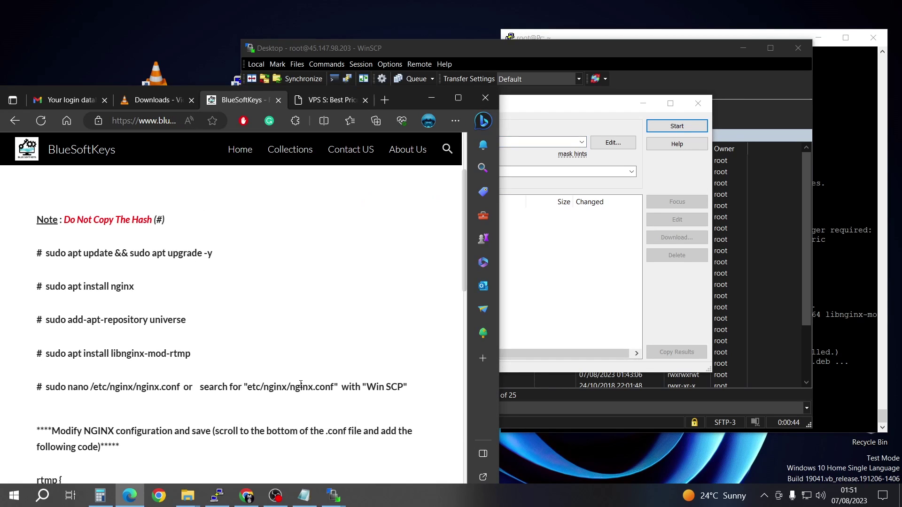
drag(334, 390, 293, 398)
right_click(295, 398)
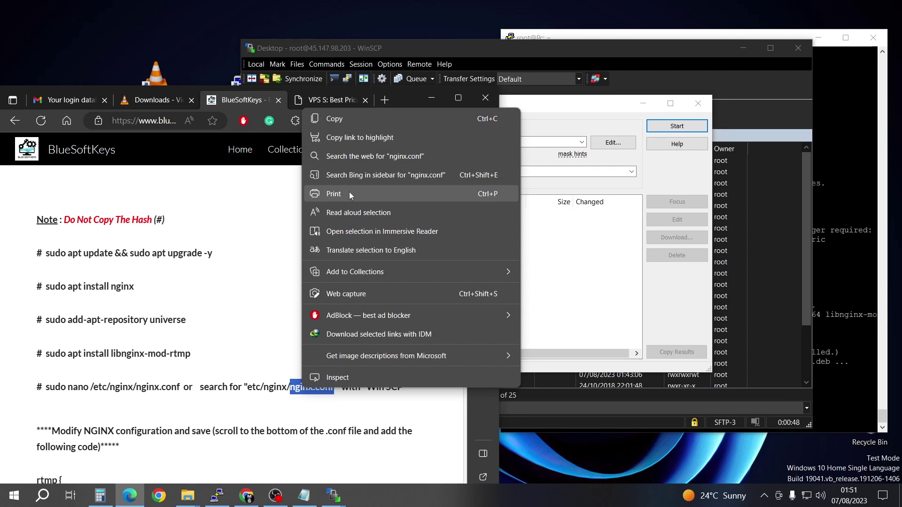
click(348, 118)
click(554, 142)
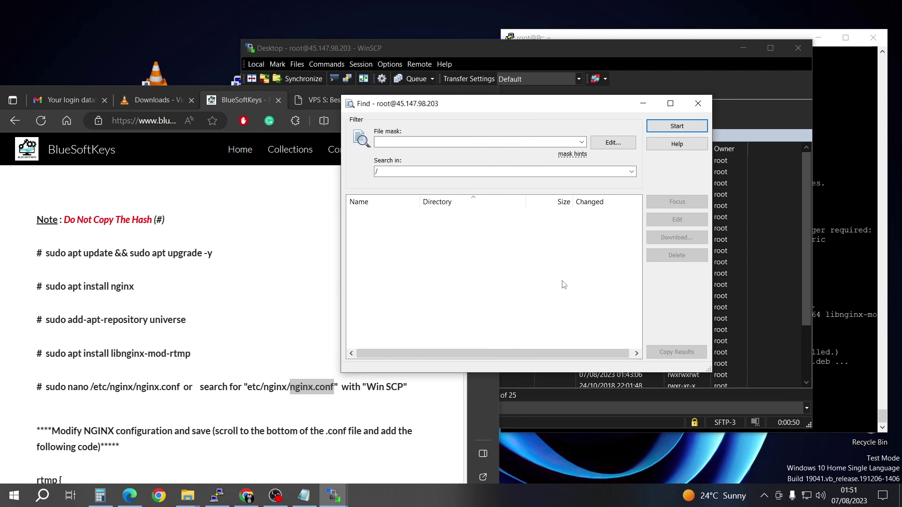
right_click(434, 141)
click(484, 185)
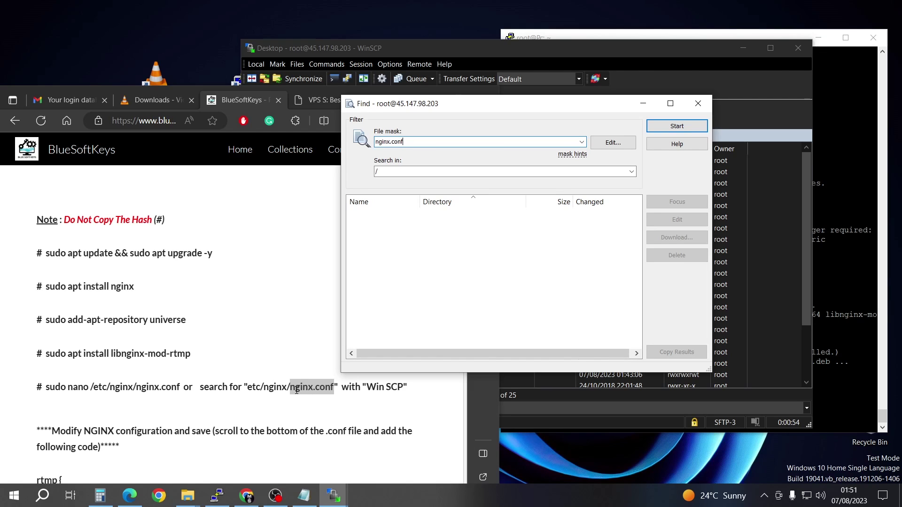
- Set the search folder to etc/nginx, copied from the setup guide
drag(289, 389, 248, 390)
right_click(247, 391)
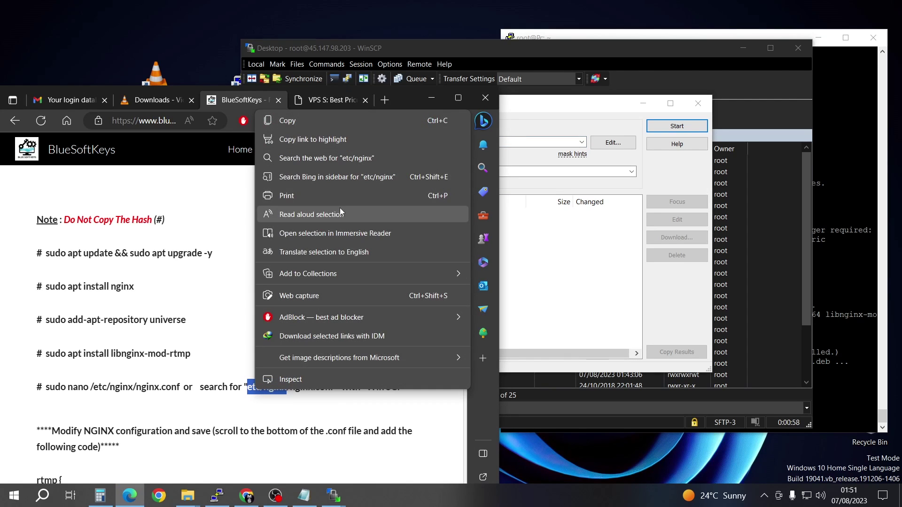
click(321, 120)
key(alt+Tab)
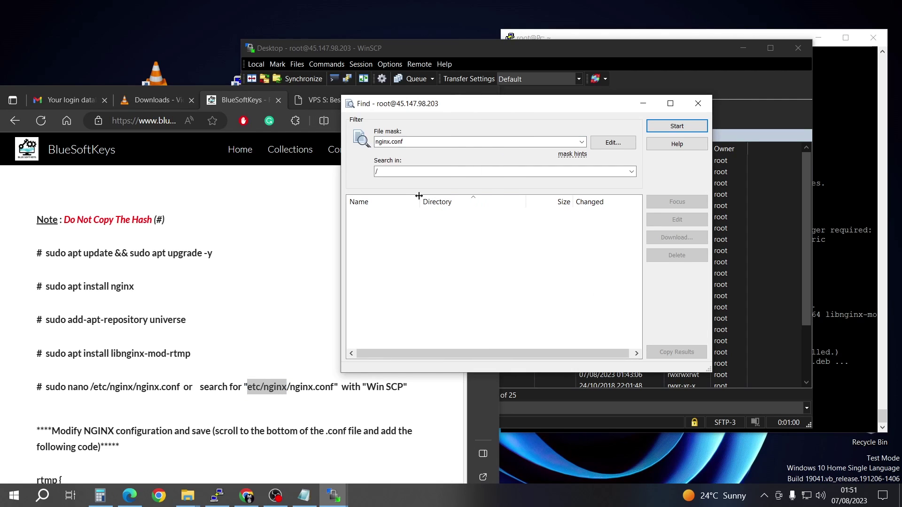
click(392, 172)
double_click(392, 172)
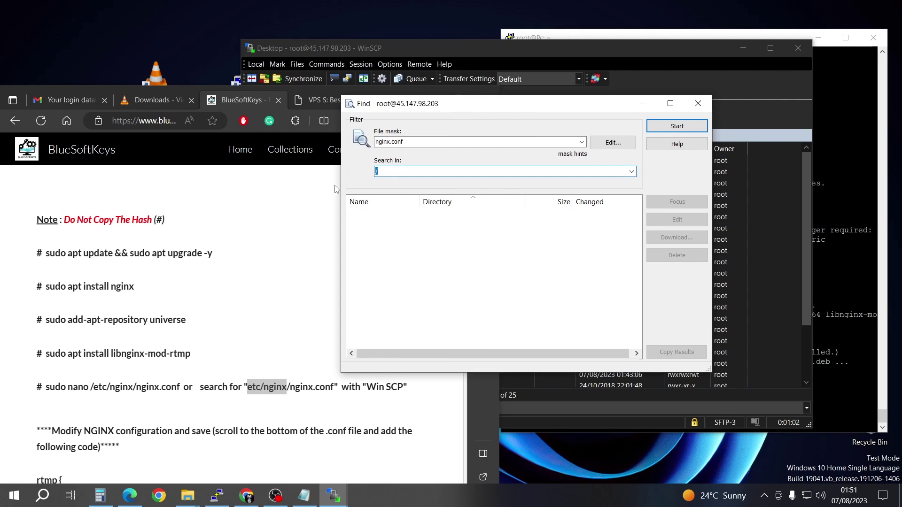
key(ctrl+v)
key(ctrl+a)
right_click(378, 173)
click(395, 219)
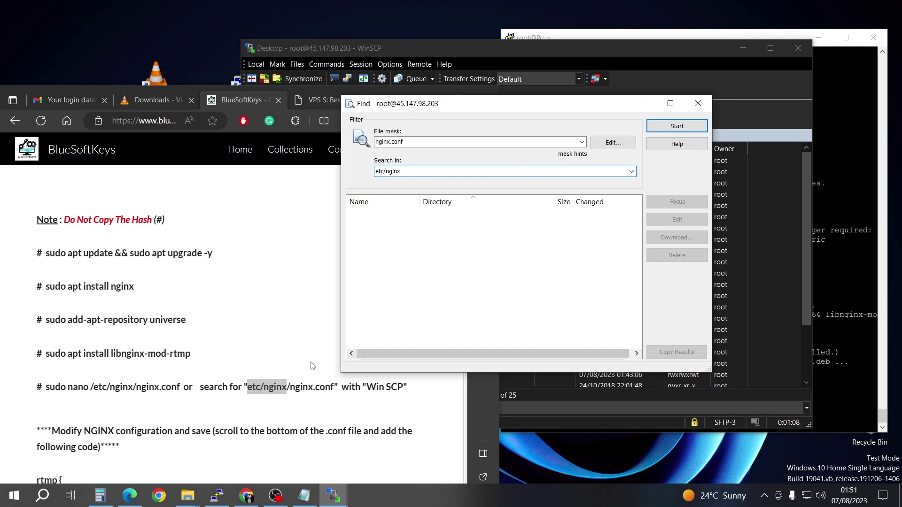
- Run the search and open the /etc/nginx/ folder containing nginx.conf
click(689, 129)
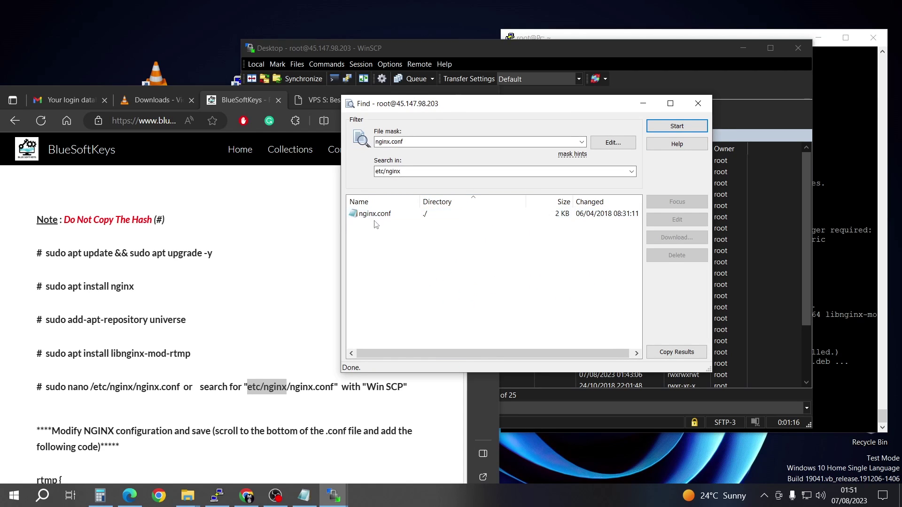
double_click(389, 213)
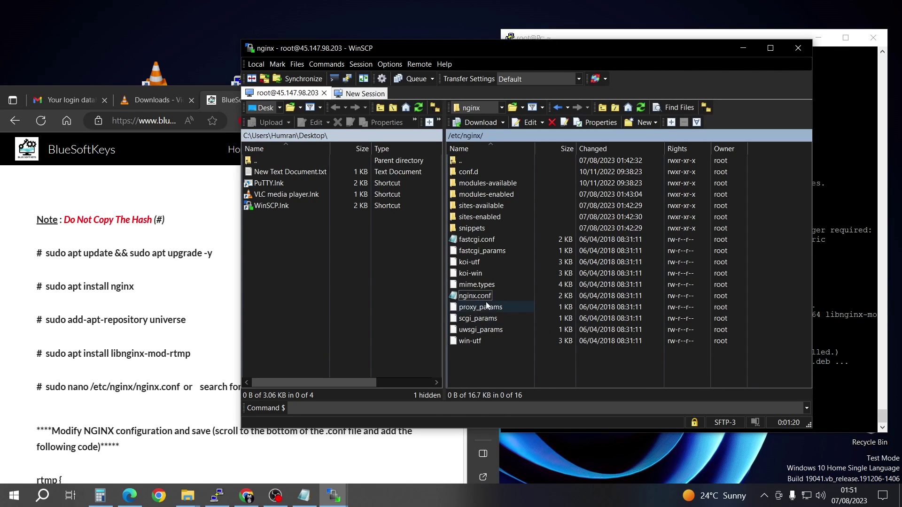
click(463, 297)
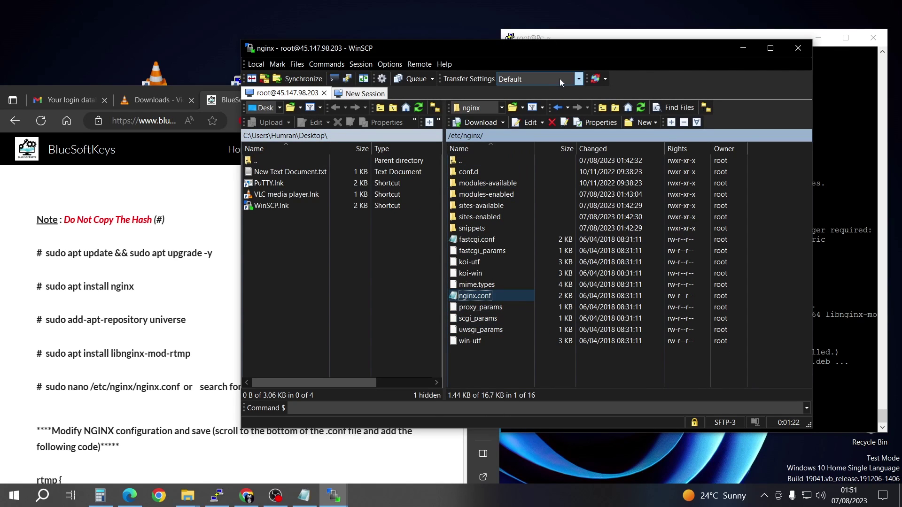
- Open nginx.conf for editing and copy the rtmp config block from the guide
double_click(457, 299)
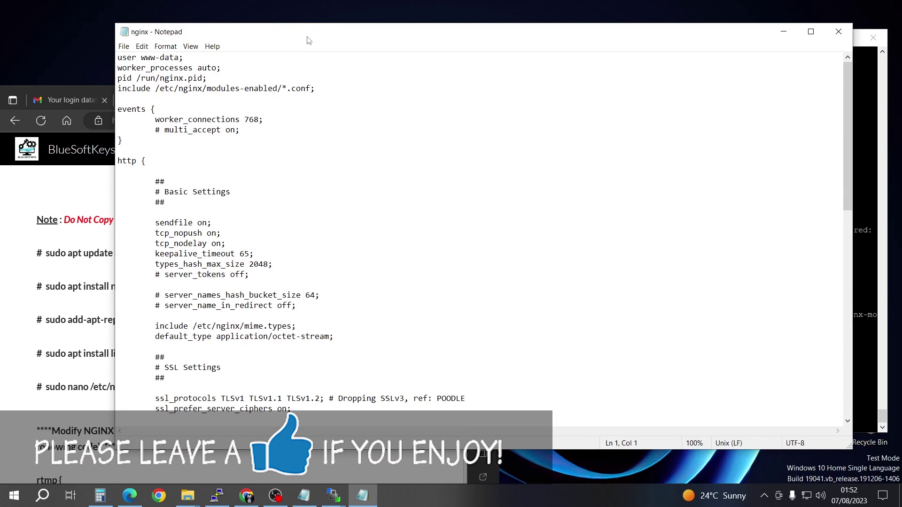
drag(307, 35, 443, 21)
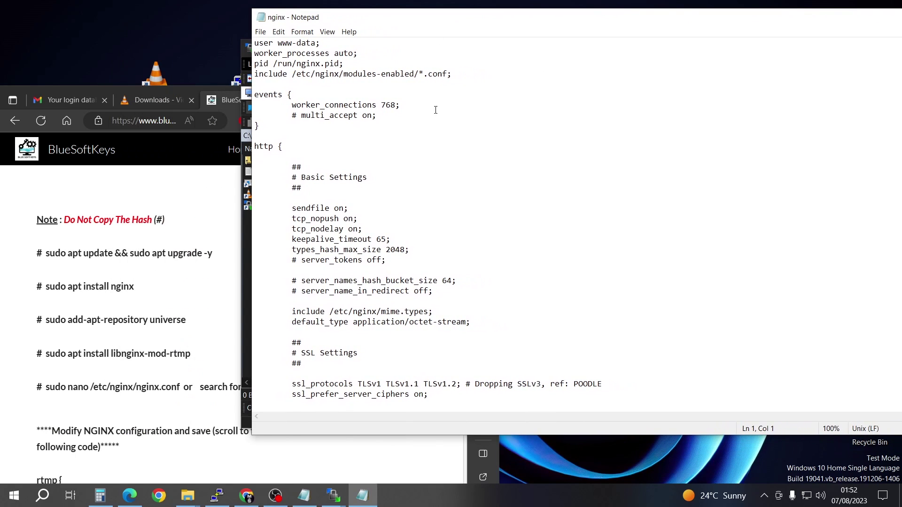
scroll(463, 223, down, 17)
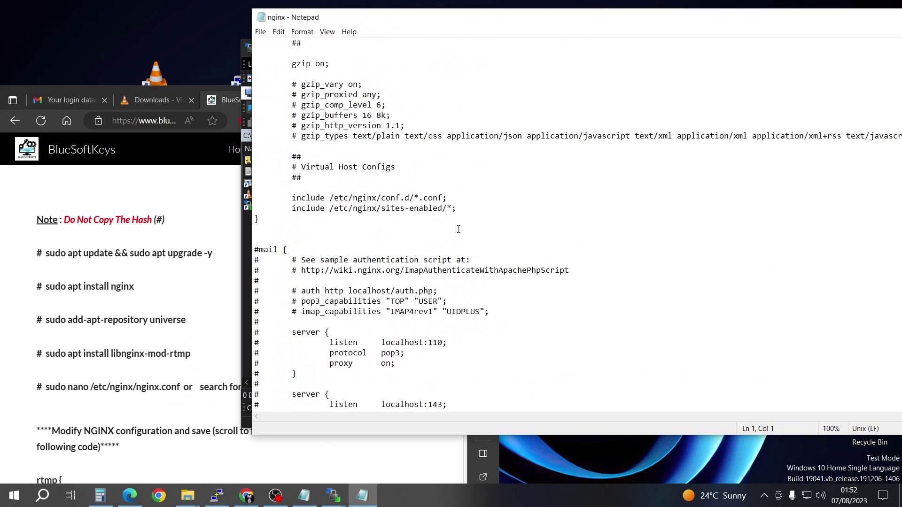
click(221, 100)
scroll(143, 272, down, 9)
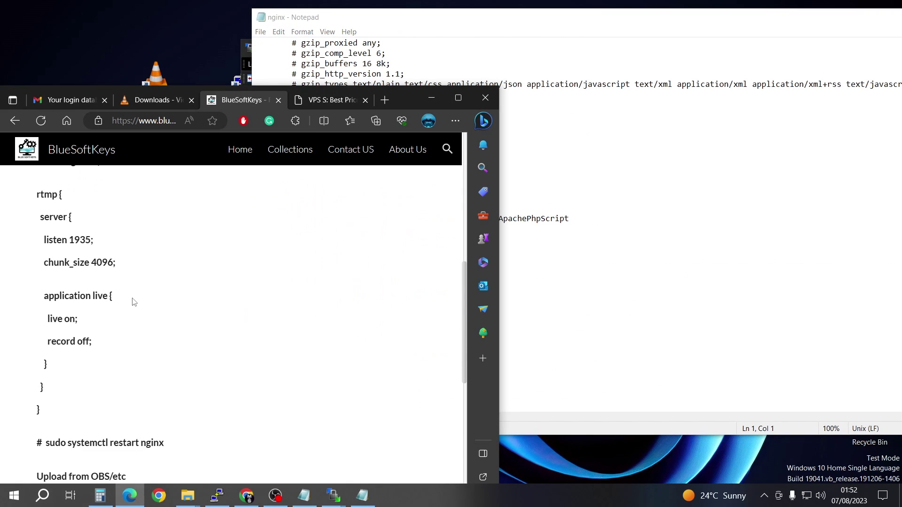
scroll(133, 301, up, 3)
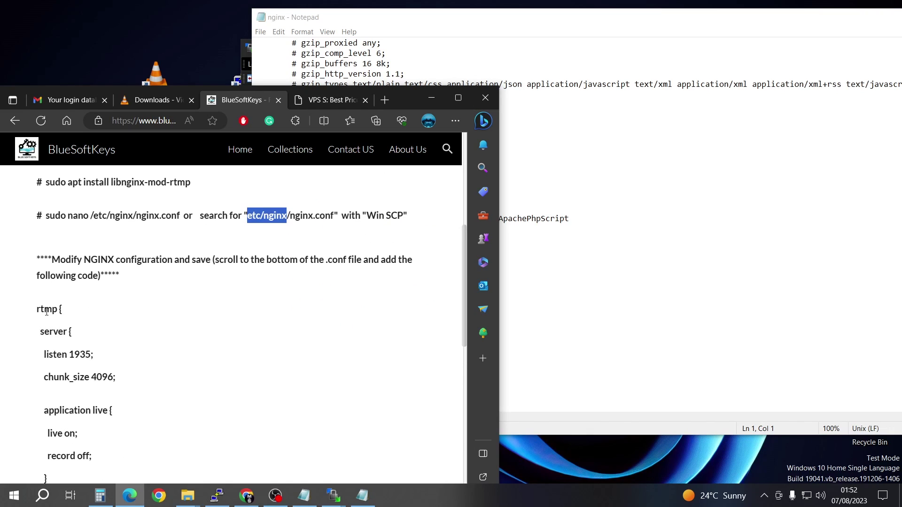
drag(37, 309, 51, 358)
right_click(60, 258)
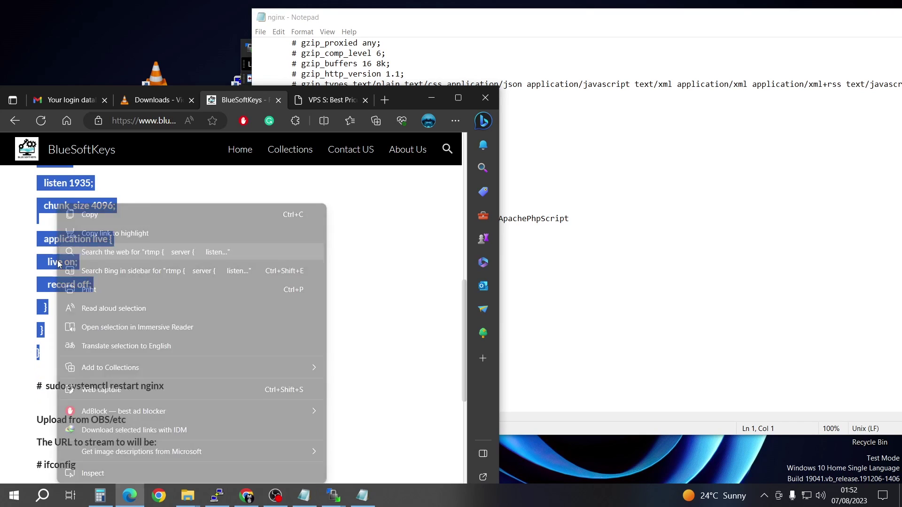
click(108, 222)
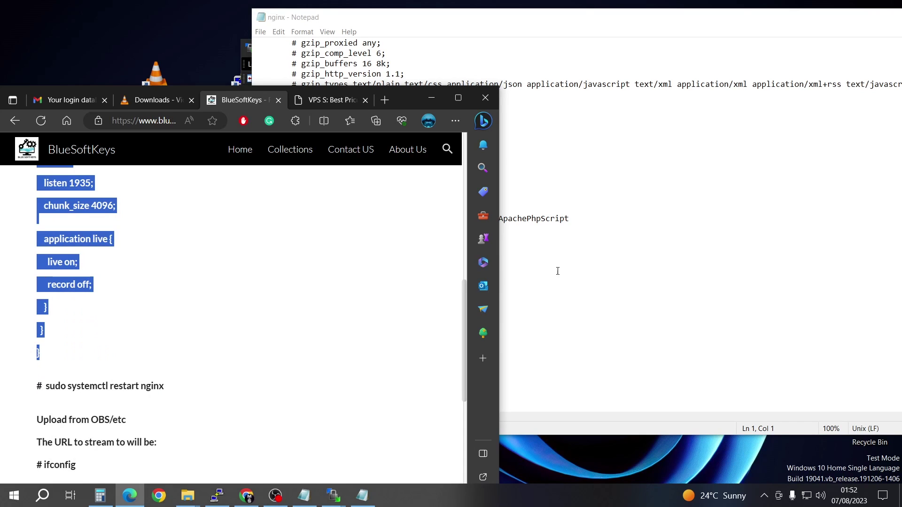
- Paste the rtmp block at the end of nginx.conf and save it
click(586, 270)
click(276, 402)
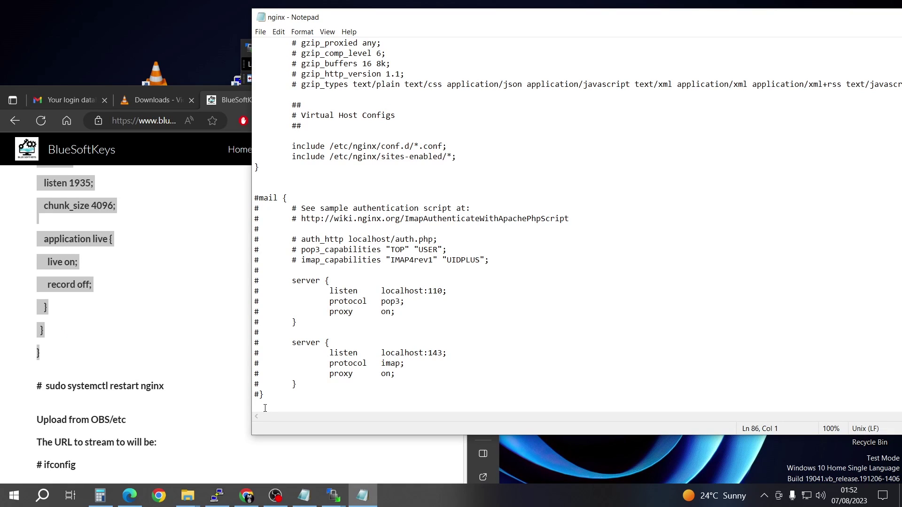
right_click(265, 408)
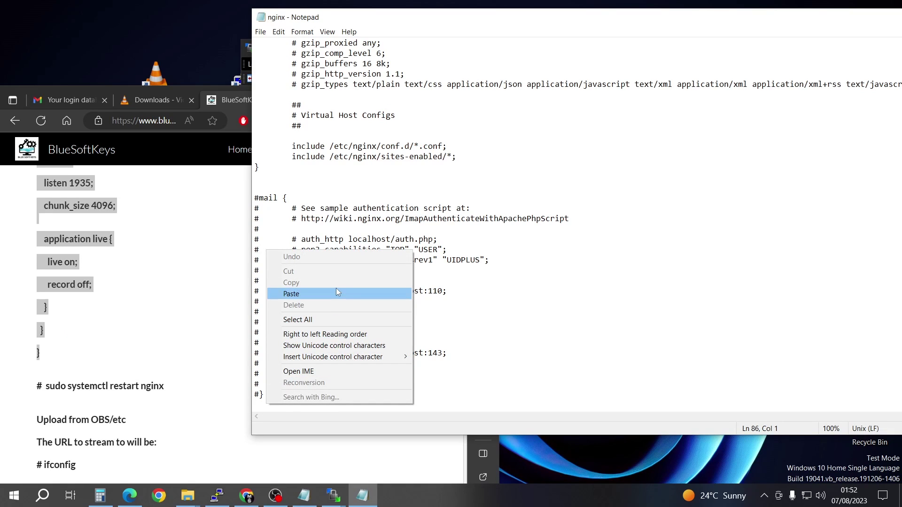
click(348, 293)
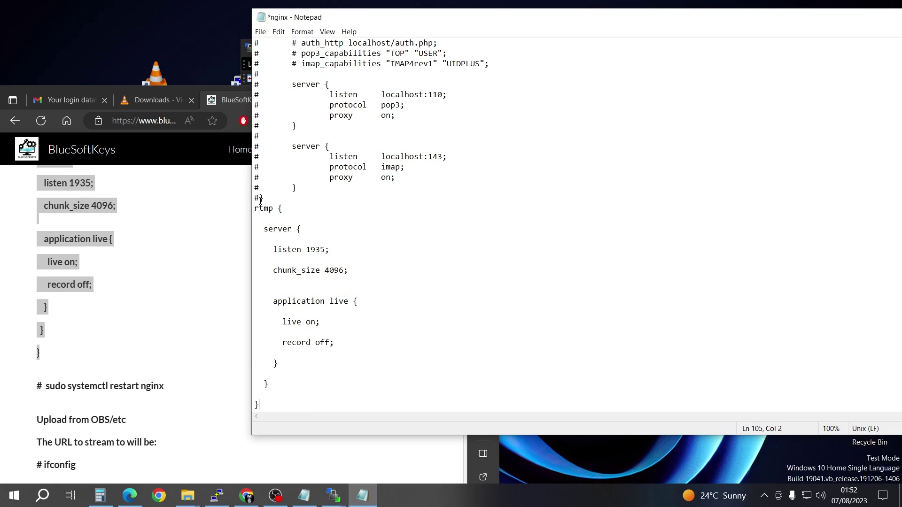
click(264, 33)
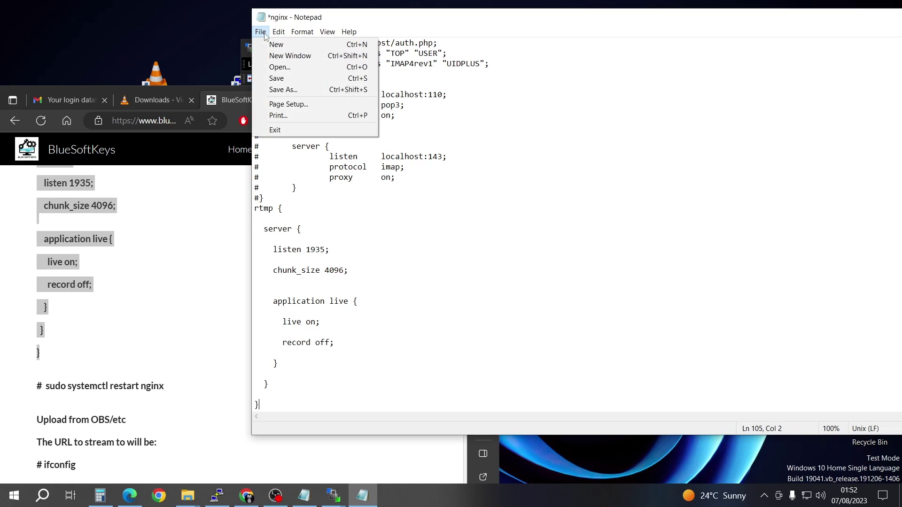
click(285, 79)
- Close the Notepad editor so nginx.conf uploads back to /etc/nginx/
drag(648, 20, 528, 27)
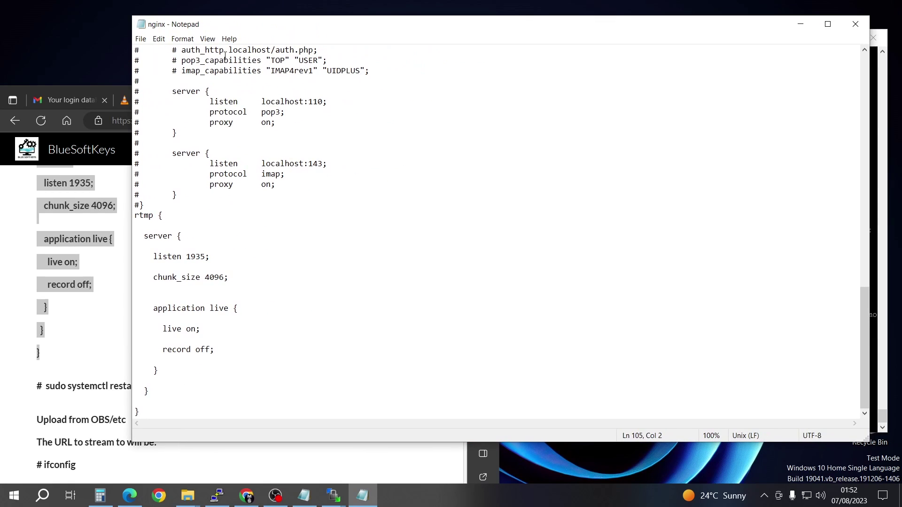
click(140, 39)
key(Escape)
click(855, 24)
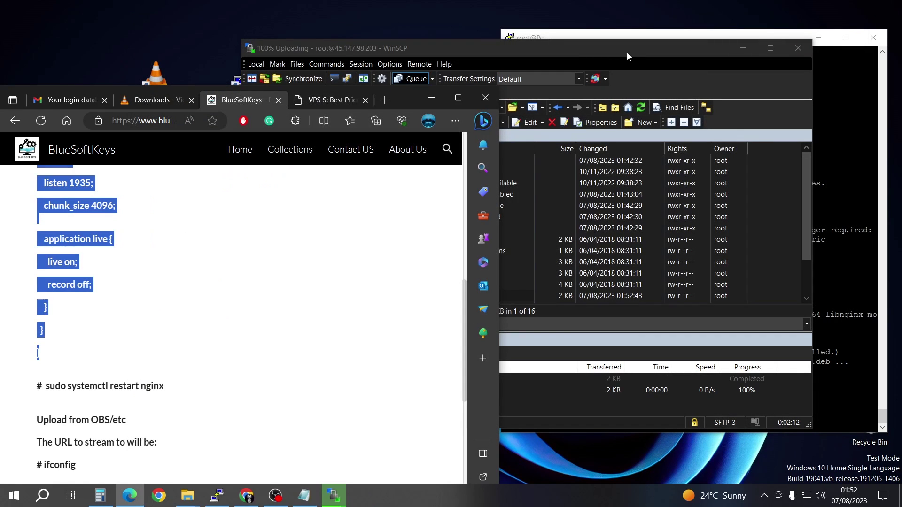
click(627, 49)
scroll(534, 275, down, 2)
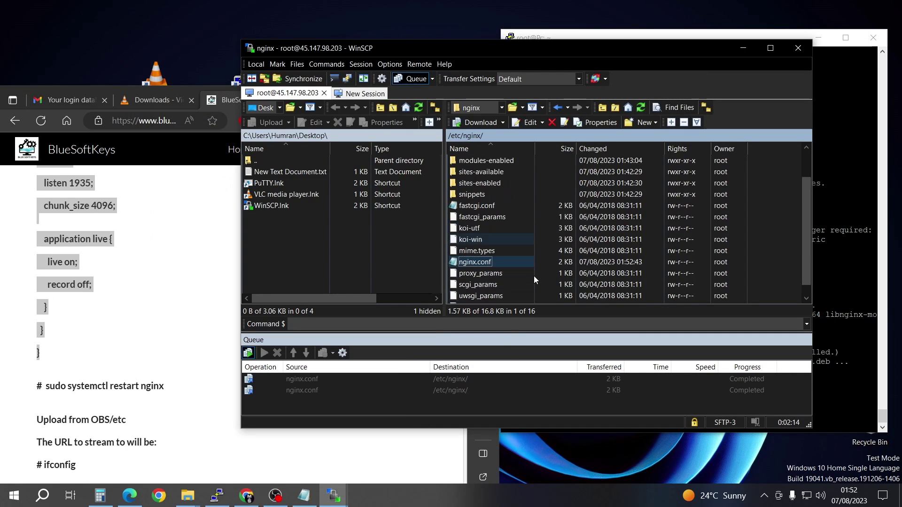
- Select the 'sudo systemctl restart nginx' command in the setup guide
click(227, 101)
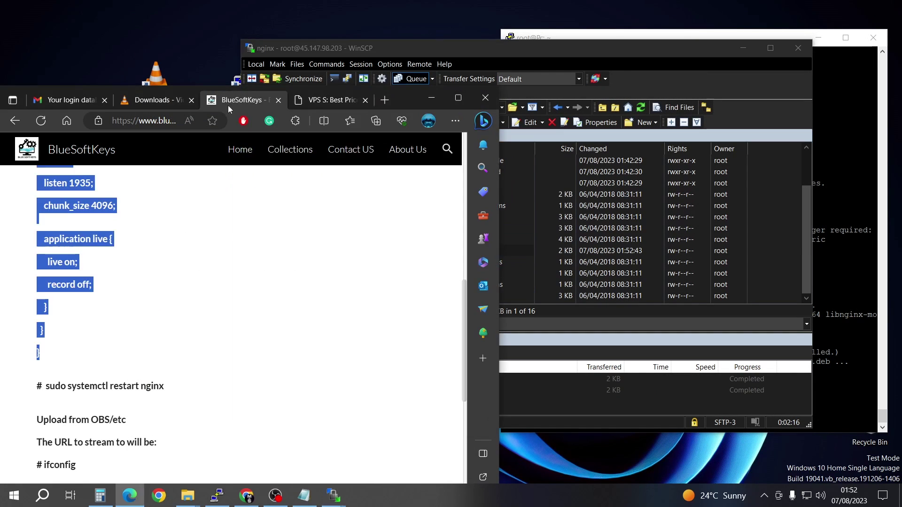
scroll(186, 304, down, 4)
scroll(187, 304, down, 1)
scroll(194, 298, up, 1)
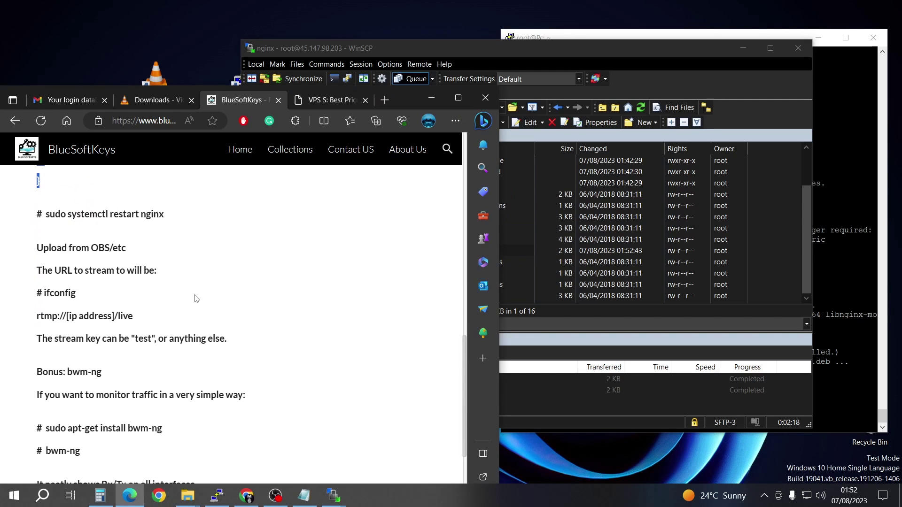
scroll(169, 288, up, 2)
drag(166, 272, 46, 275)
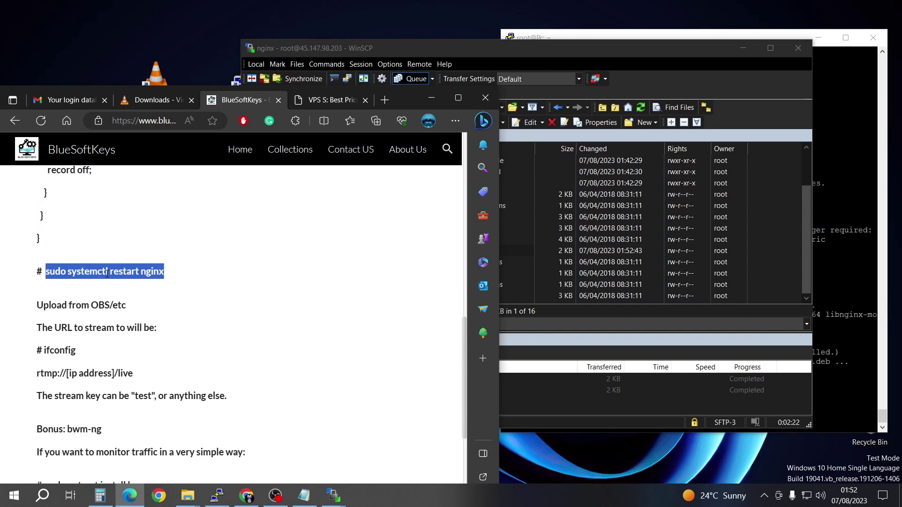
- Run 'sudo systemctl restart nginx' in PuTTY, pasted from the guide
right_click(104, 276)
click(161, 219)
click(217, 496)
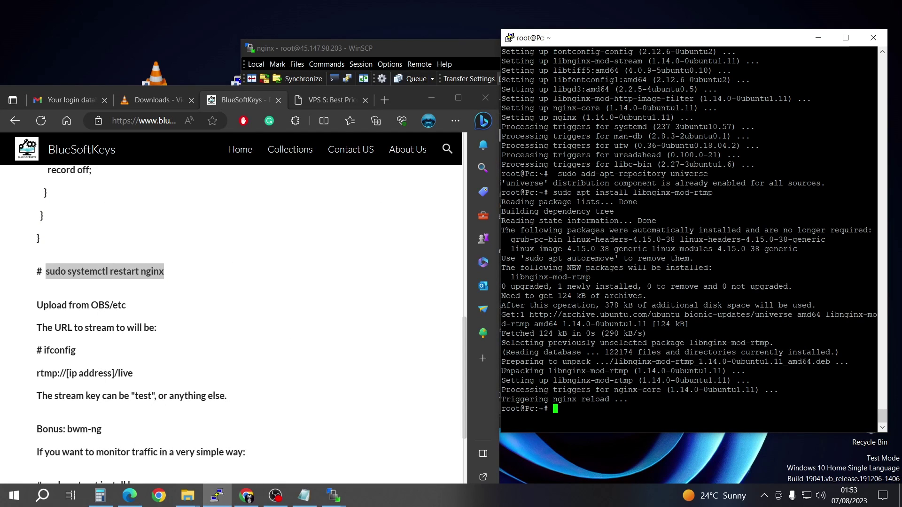
key(shift+Insert)
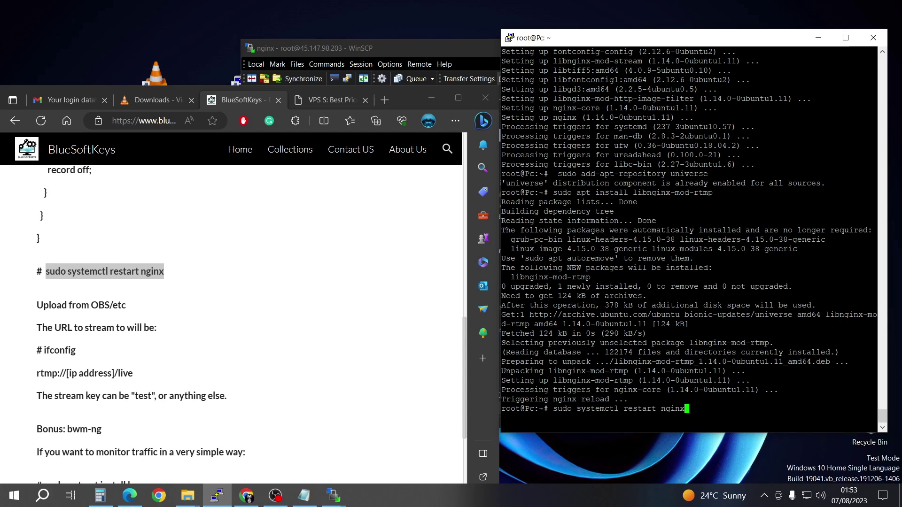
key(Return)
- Run 'sudo systemctl status nginx' to confirm nginx is active (running)
key(Up)
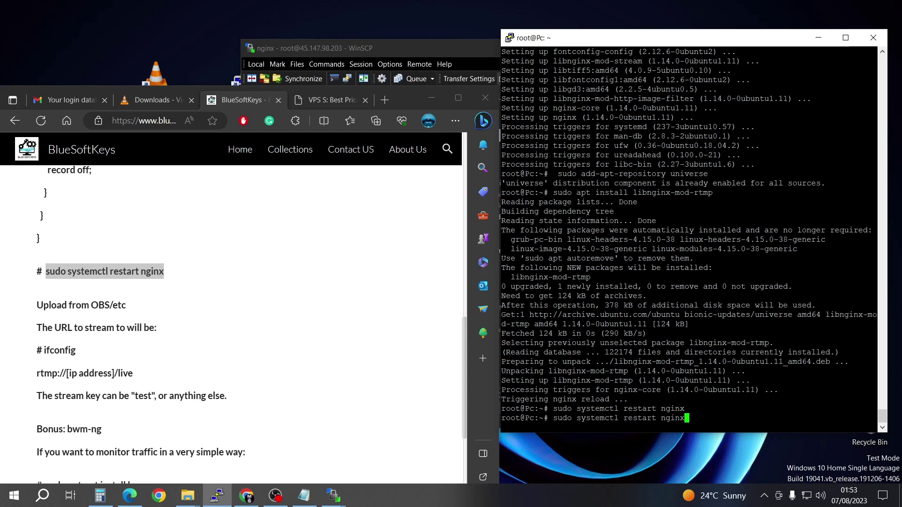
key(BackSpace)
key(BackSpace)
key(BackSpace)
key(BackSpace)
key(BackSpace)
key(BackSpace)
key(BackSpace)
key(BackSpace)
key(BackSpace)
key(BackSpace)
key(BackSpace)
key(BackSpace)
key(BackSpace)
text(status nginx)
key(Return)
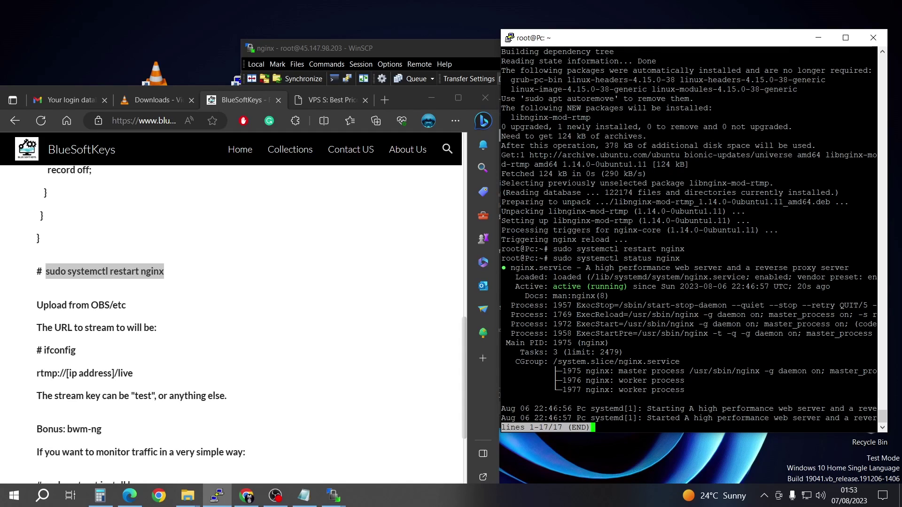
key(q)
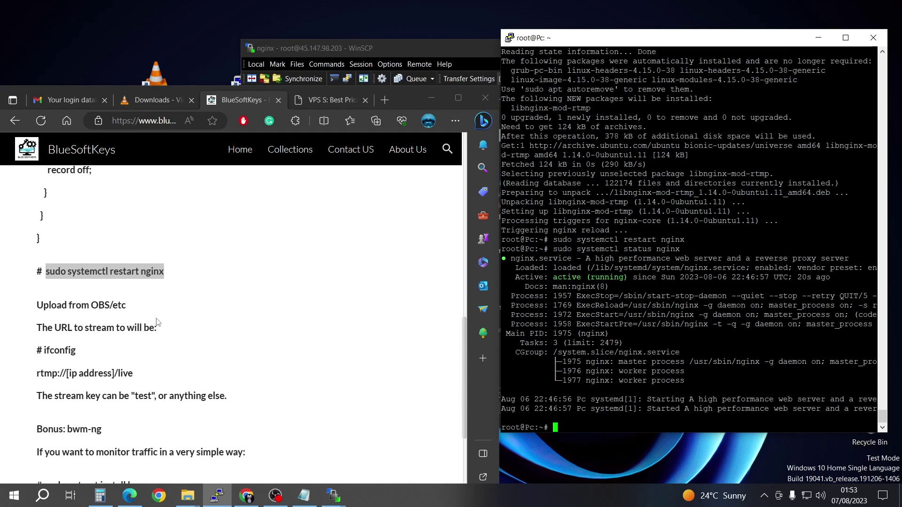
- Reboot the VPS with the reboot command
scroll(178, 331, down, 3)
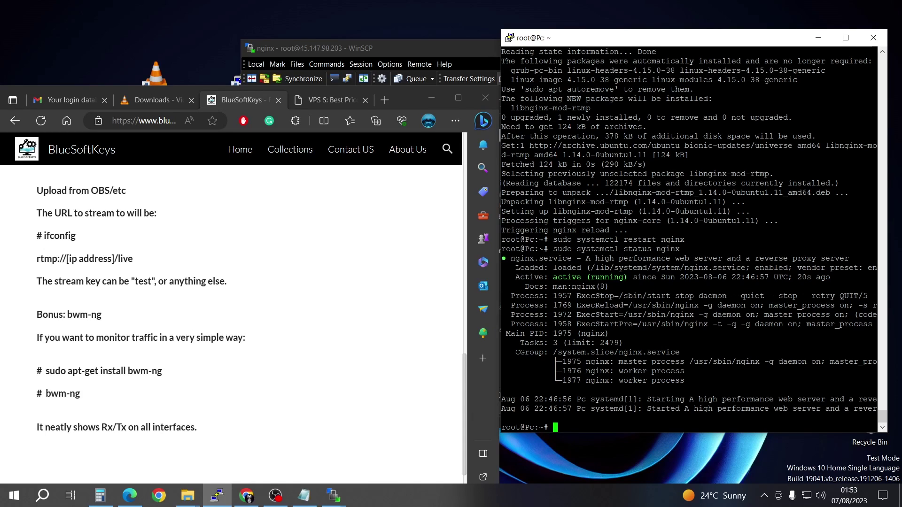
text(reboot)
key(Return)
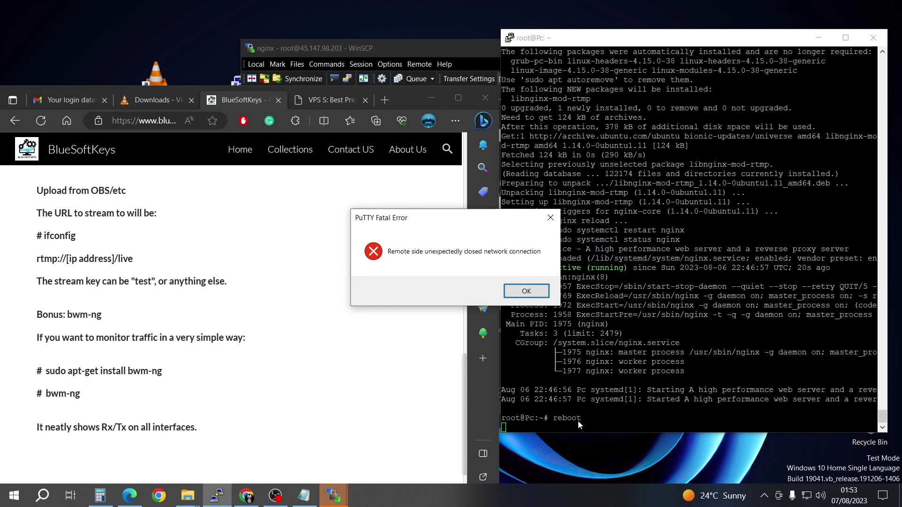
- Dismiss the connection error and reopen the saved session 45.147.98.203 in a taller window
key(Return)
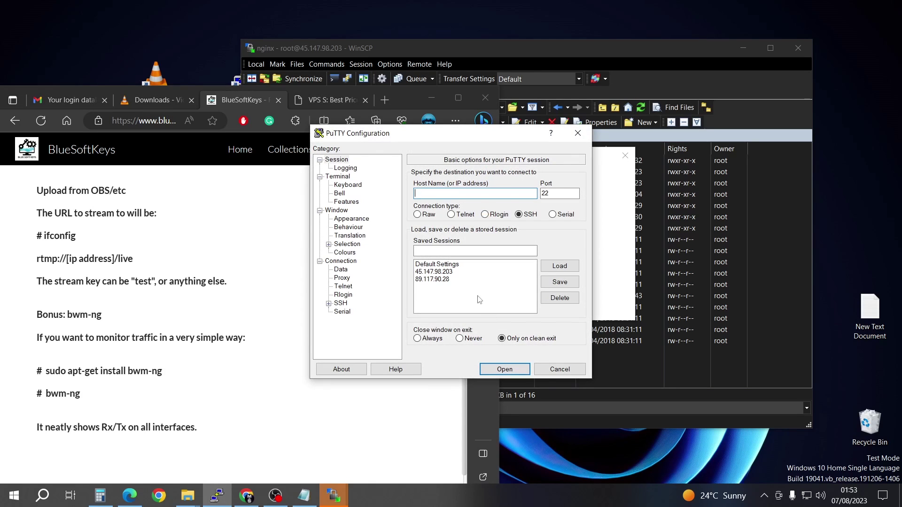
drag(462, 133, 631, 95)
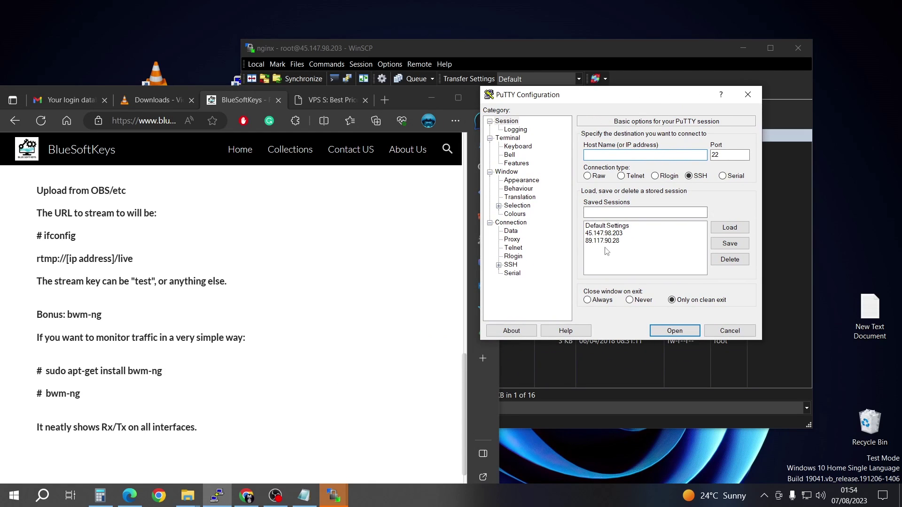
double_click(611, 233)
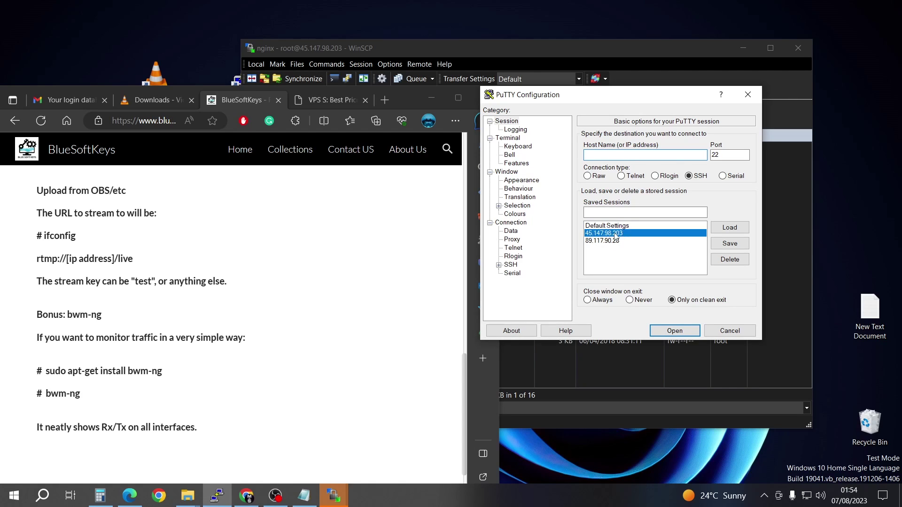
drag(318, 104, 724, 87)
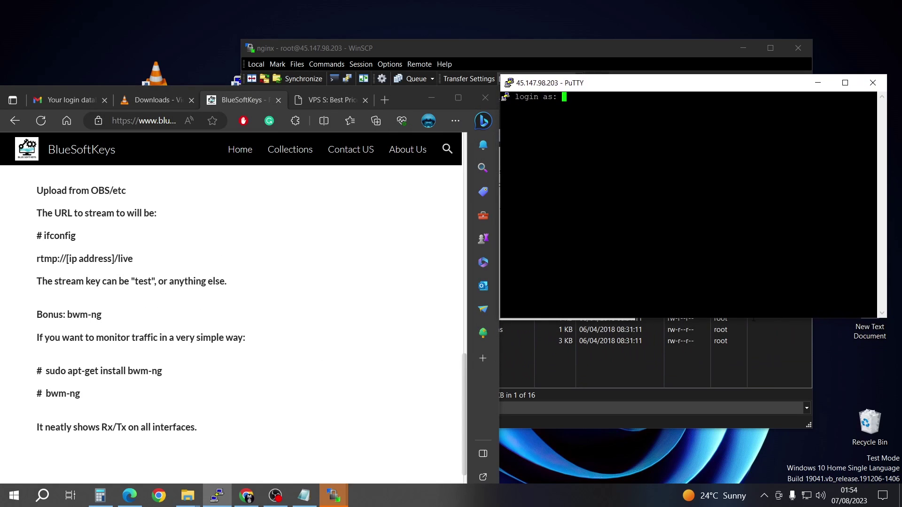
drag(754, 320, 754, 384)
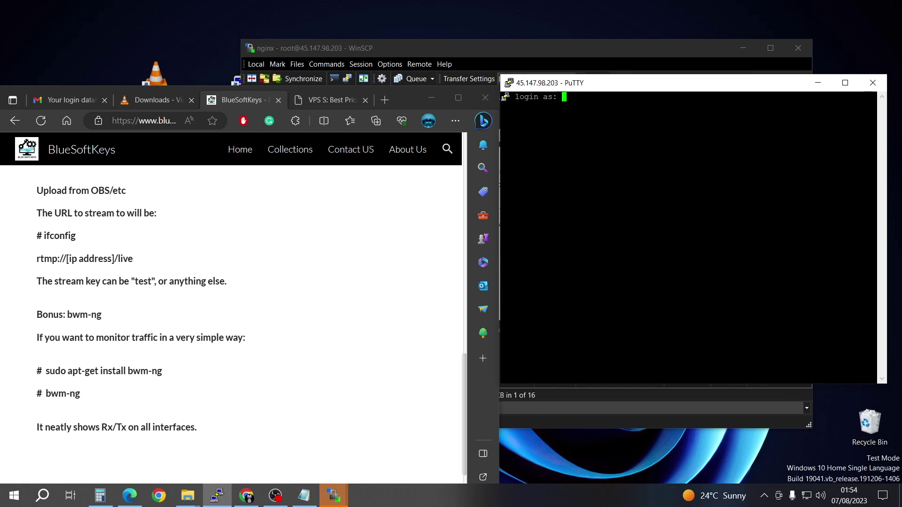
- Log in as root with the account password and clear the terminal
text(root)
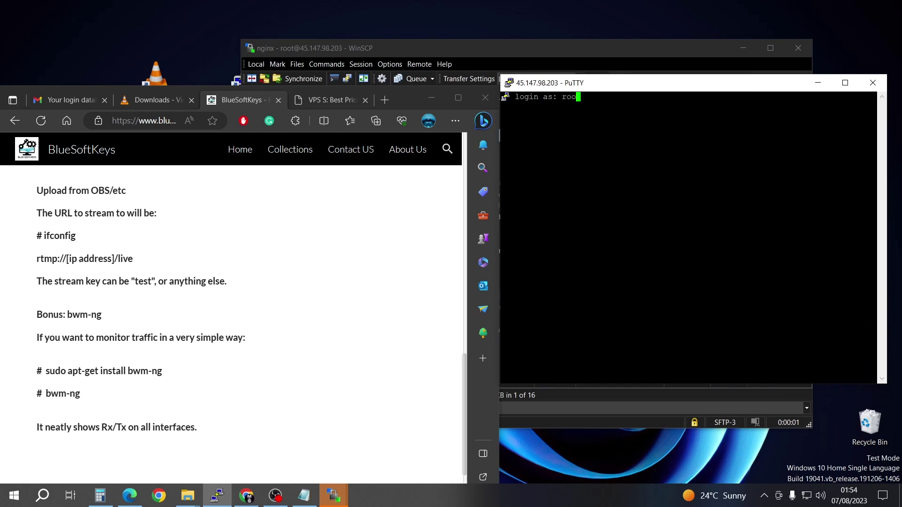
key(Return)
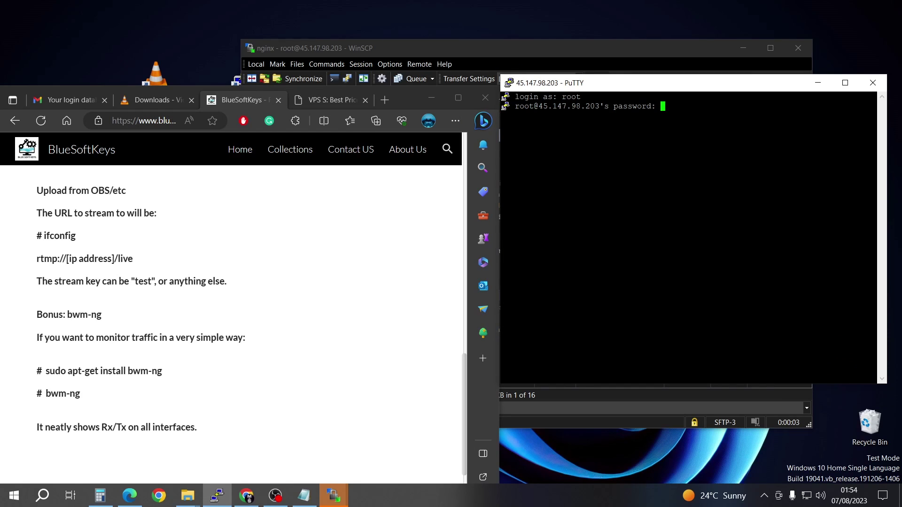
key(Return)
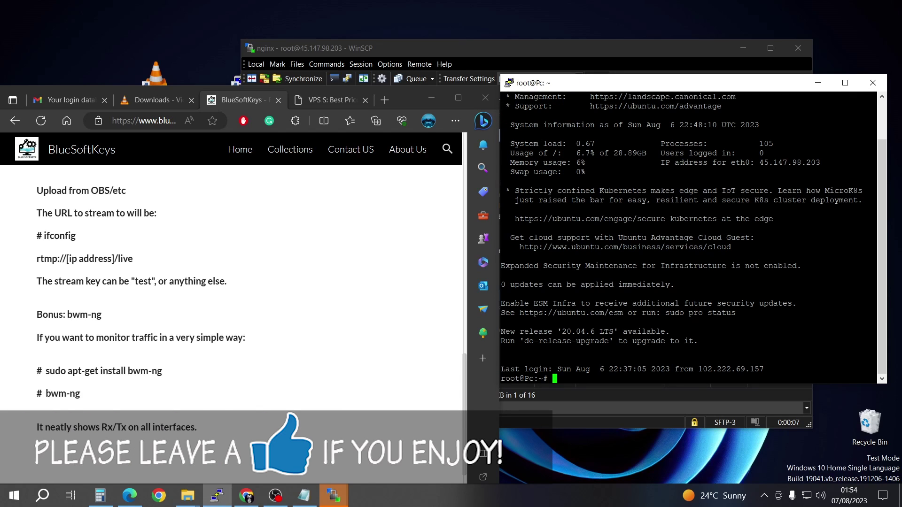
text(clear)
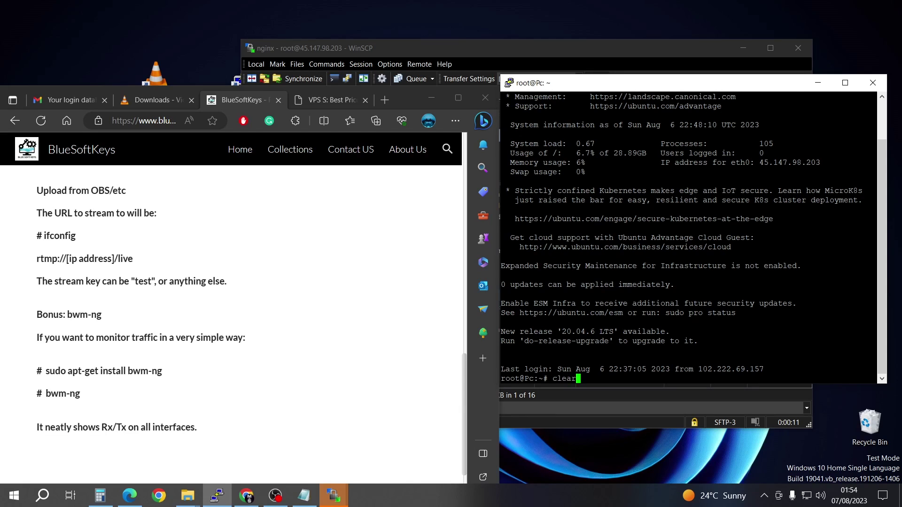
key(Return)
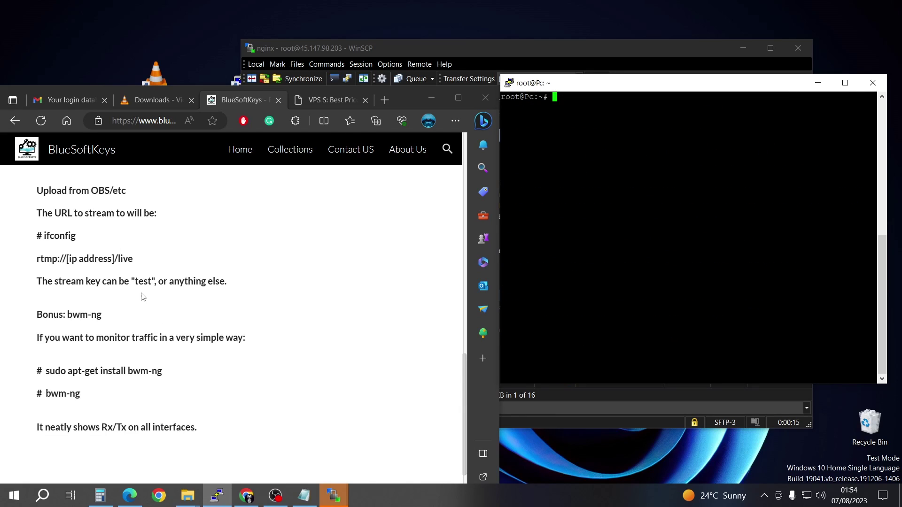
- Copy ifconfig from the guide and run it in PuTTY to show eth0's 45.147.98.203
scroll(79, 254, up, 1)
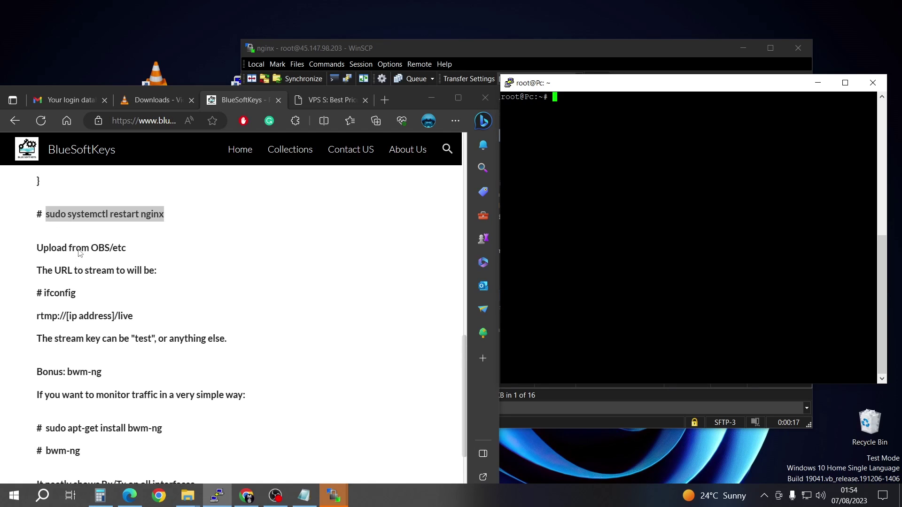
scroll(80, 244, down, 1)
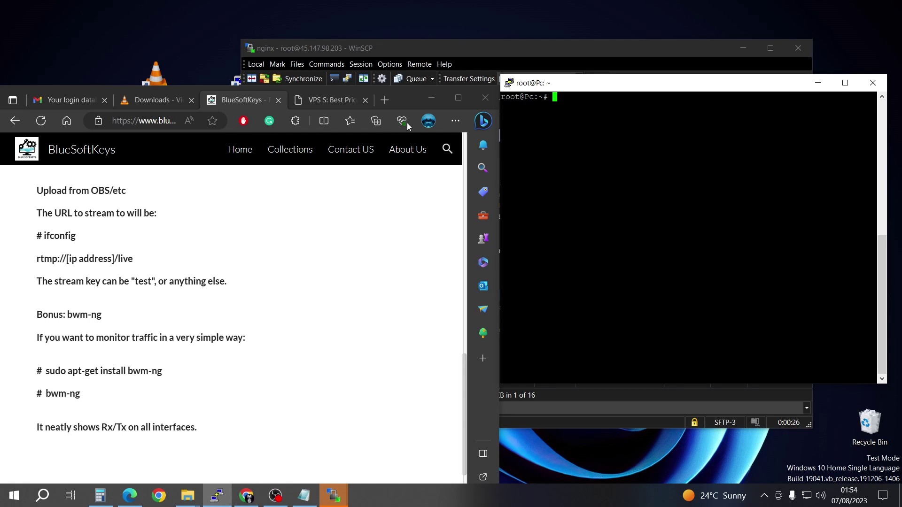
drag(77, 236, 45, 239)
right_click(46, 238)
click(71, 212)
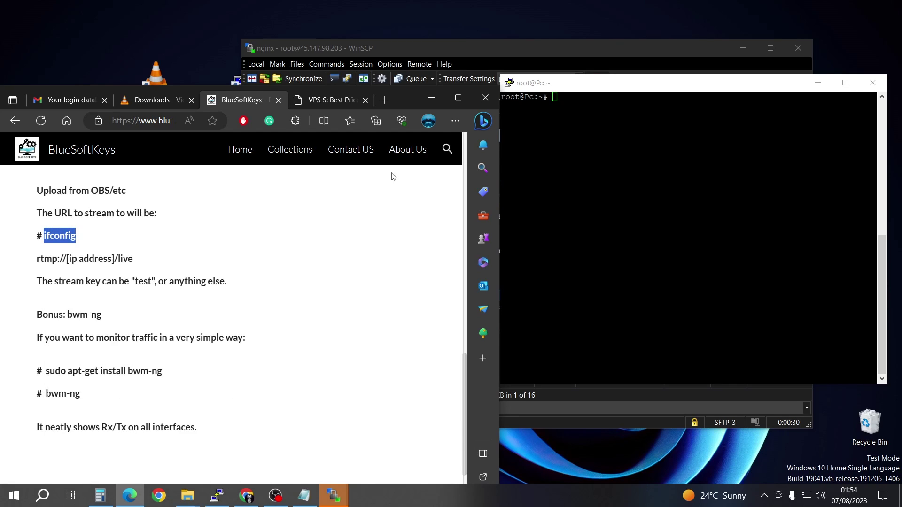
key(alt+Tab)
key(shift+Insert)
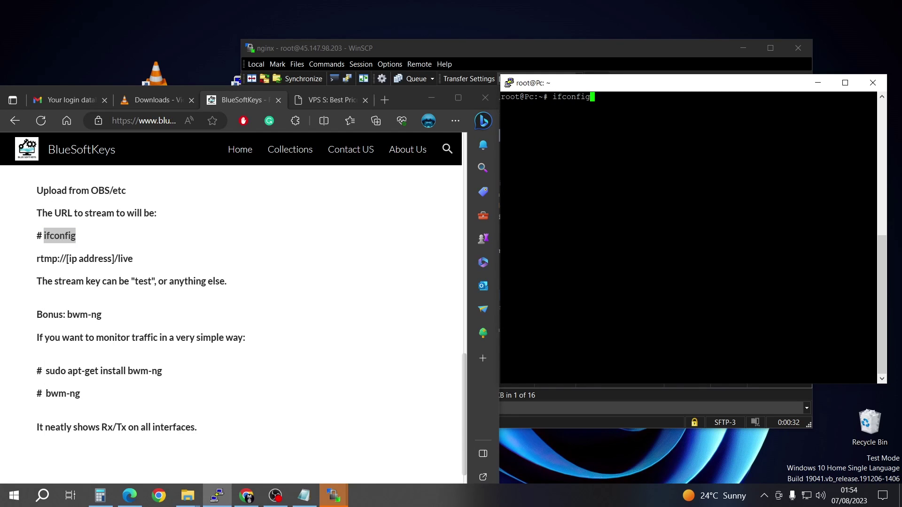
key(Return)
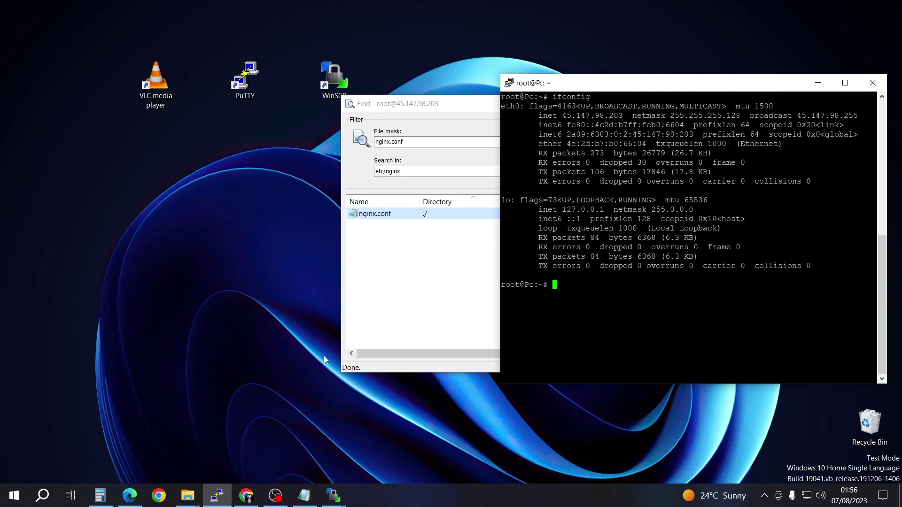
key(super)
- Launch OBS, then start a two-minute countdown on Edge's Online Timer with Alarm
click(683, 317)
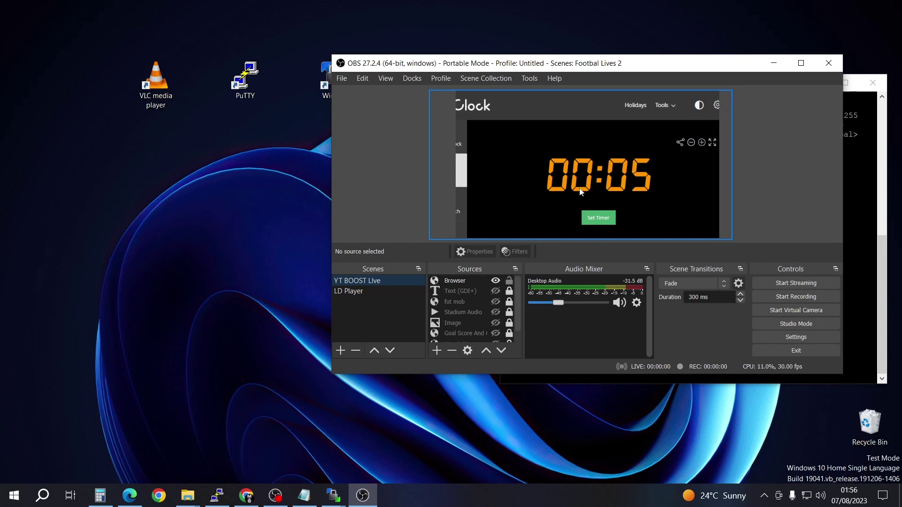
click(436, 352)
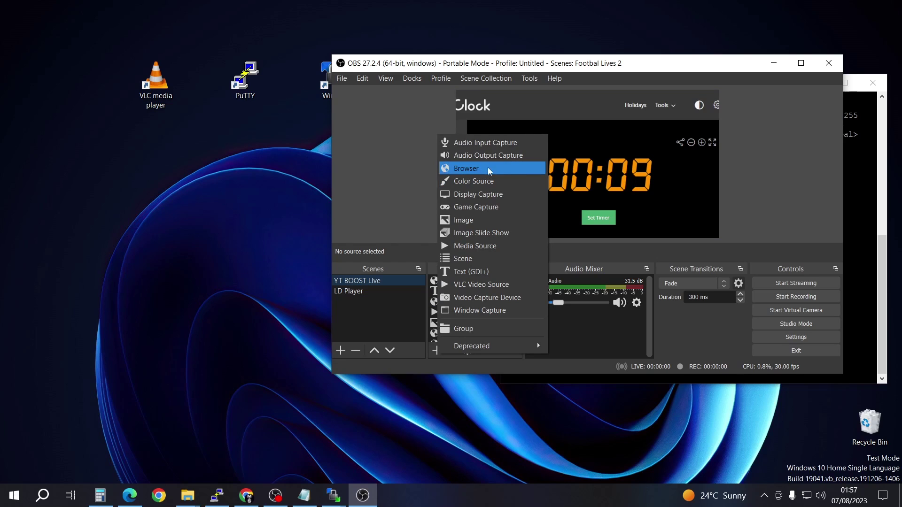
click(130, 495)
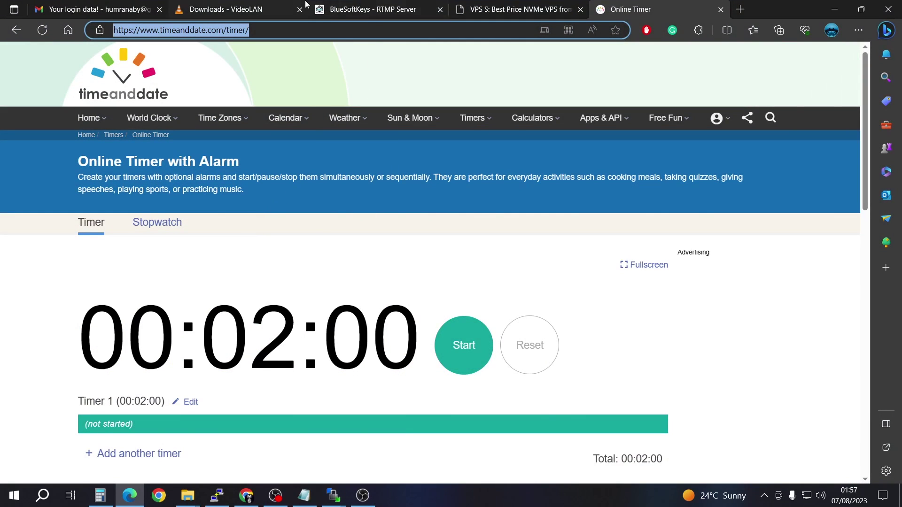
click(14, 29)
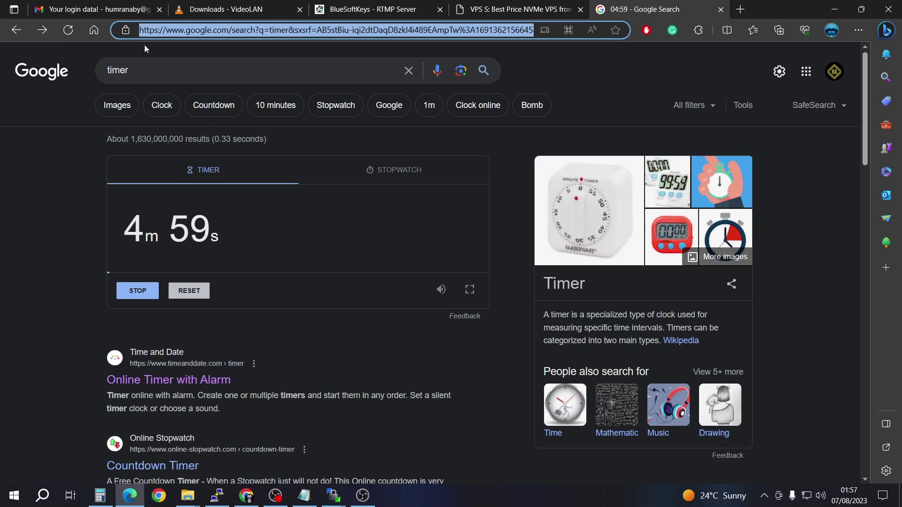
click(178, 382)
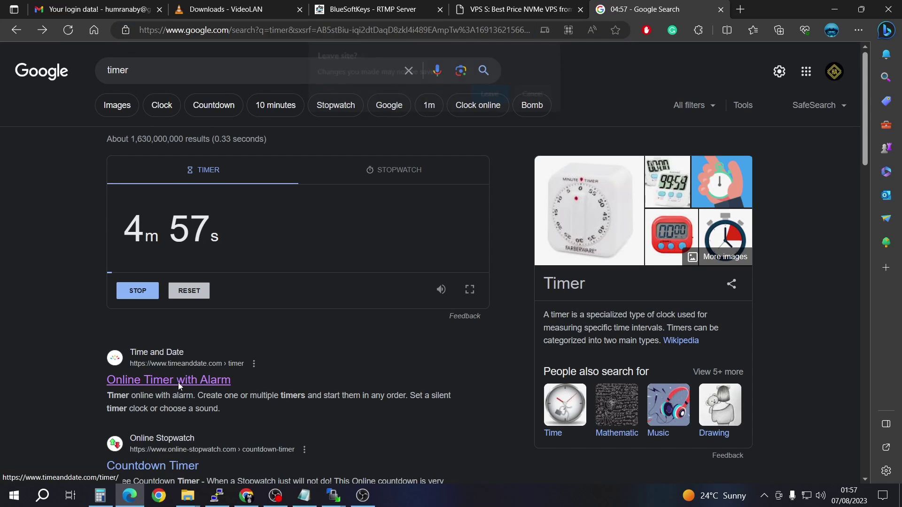
click(487, 93)
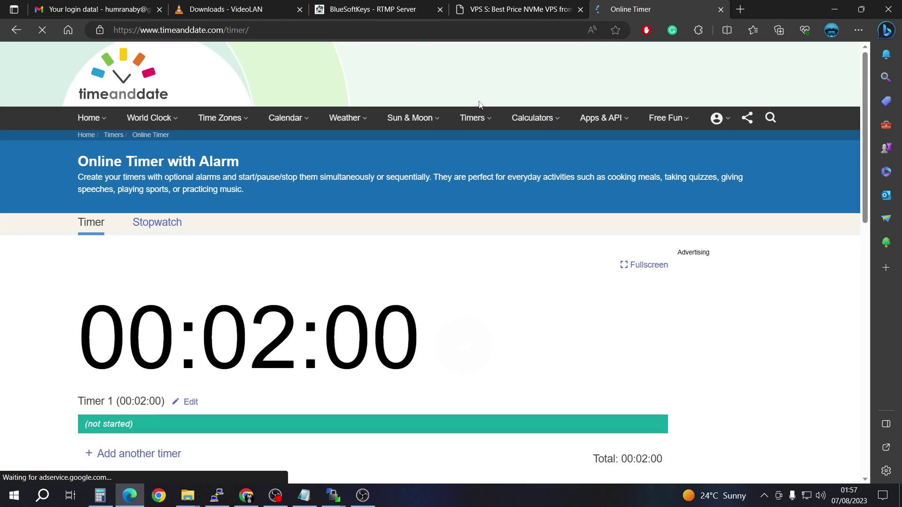
click(476, 350)
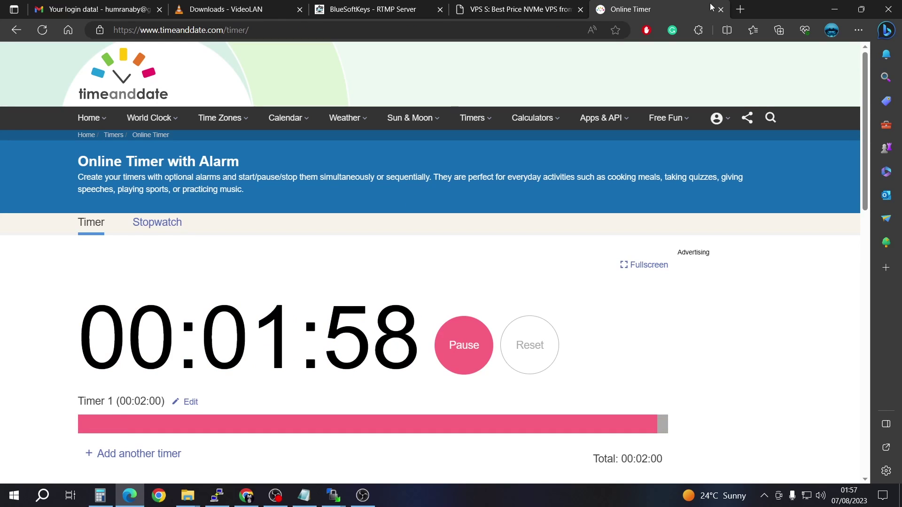
click(834, 9)
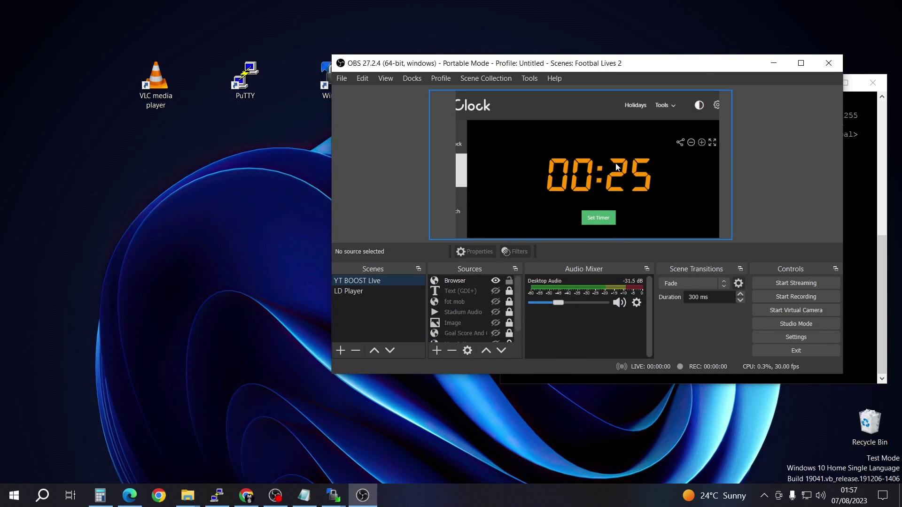
- Switch the OBS Browser source's vClock timer to full screen through Interact
click(475, 279)
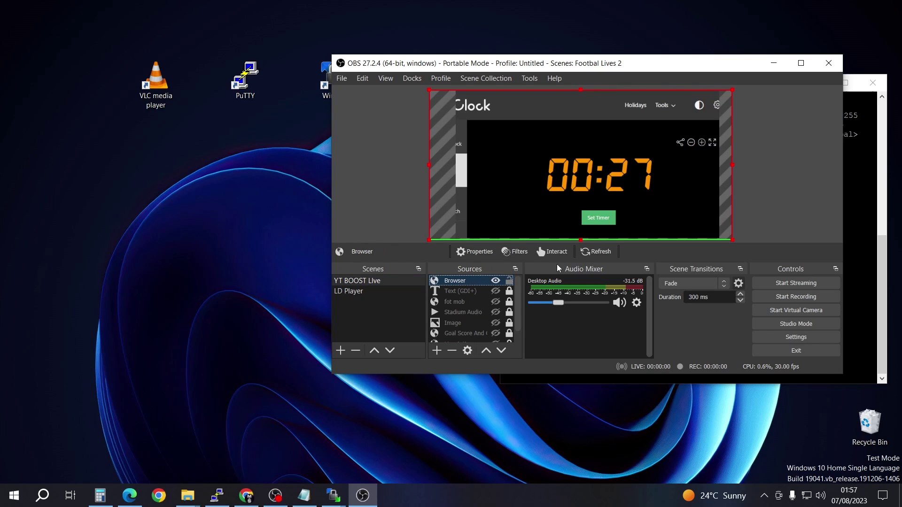
click(554, 252)
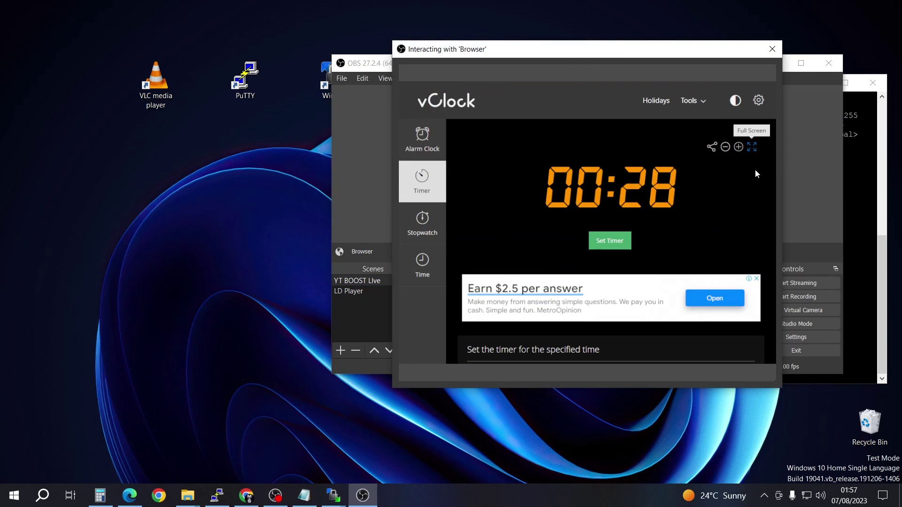
click(752, 147)
click(773, 51)
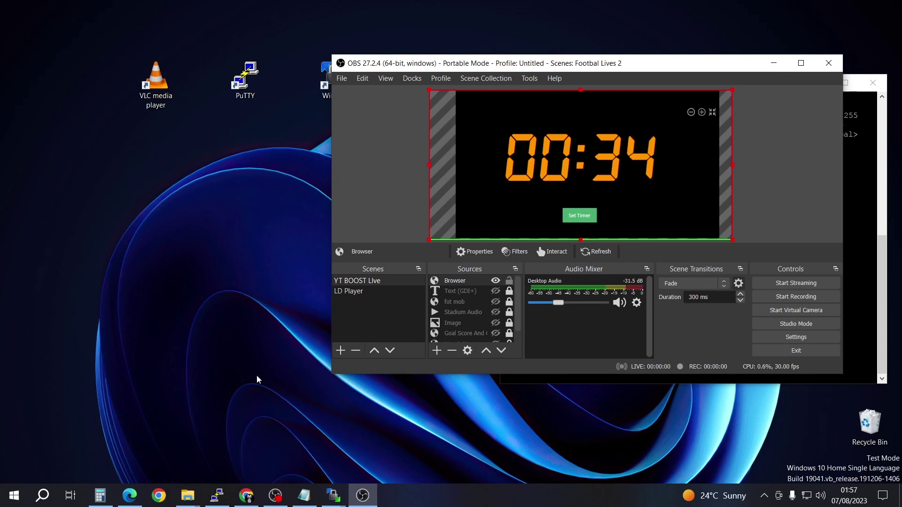
click(126, 495)
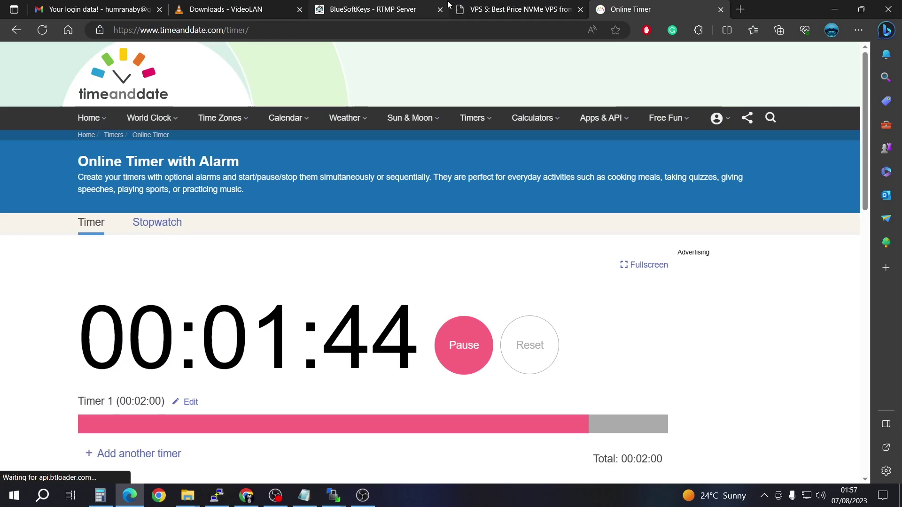
- Copy the rtmp://[ip address]/live line from the BlueSoftKeys guide and minimize Edge
click(383, 9)
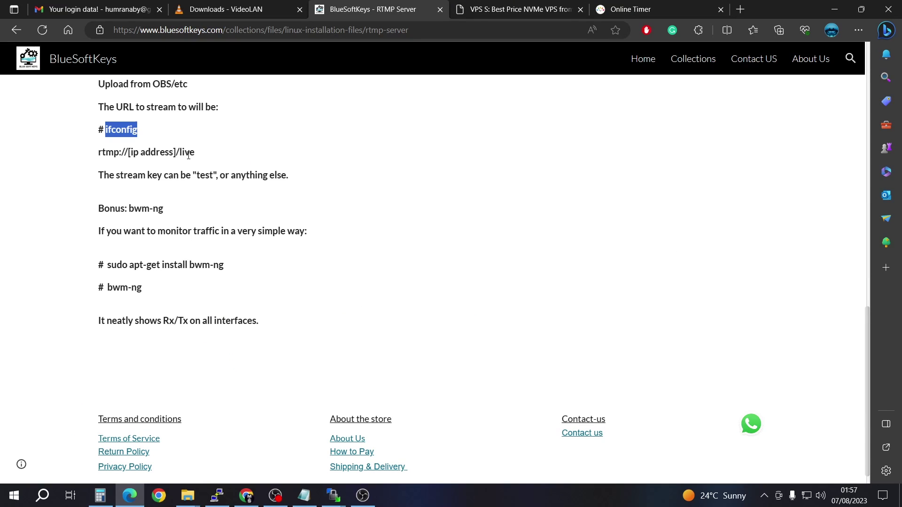
click(203, 152)
drag(203, 152, 97, 153)
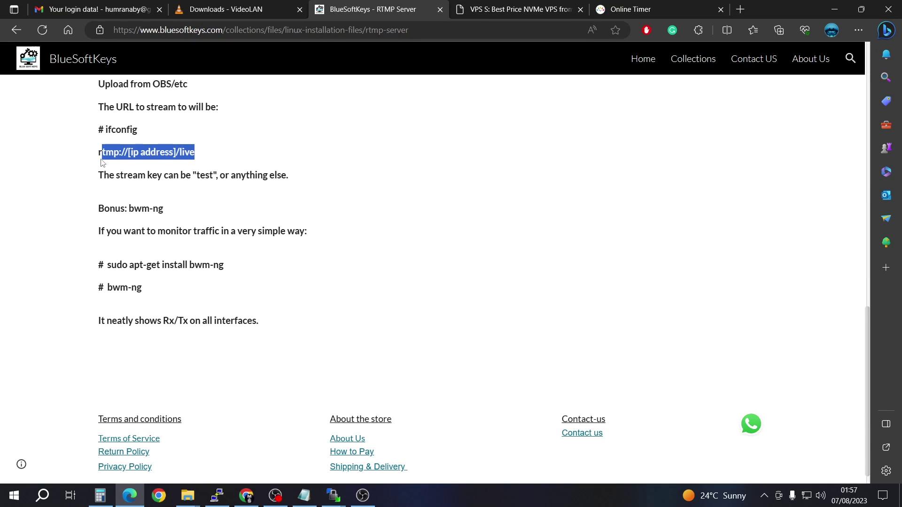
right_click(117, 151)
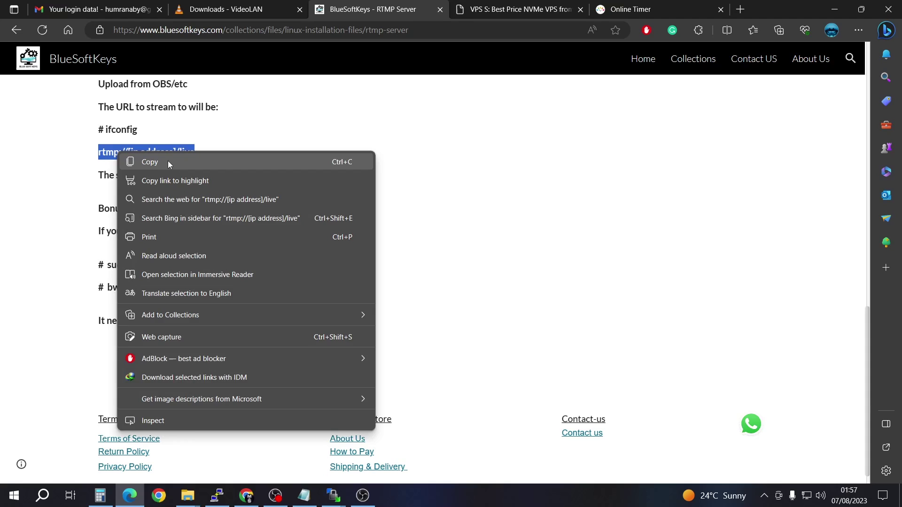
click(168, 161)
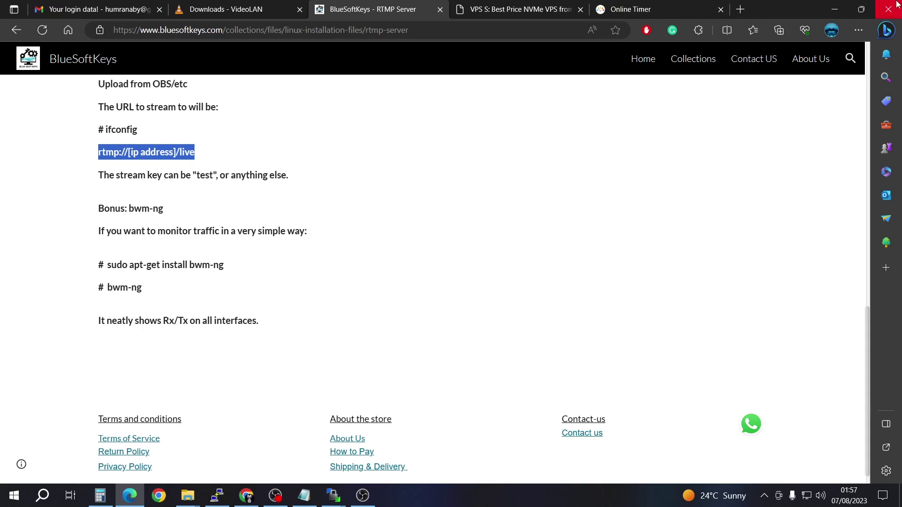
click(833, 10)
click(805, 339)
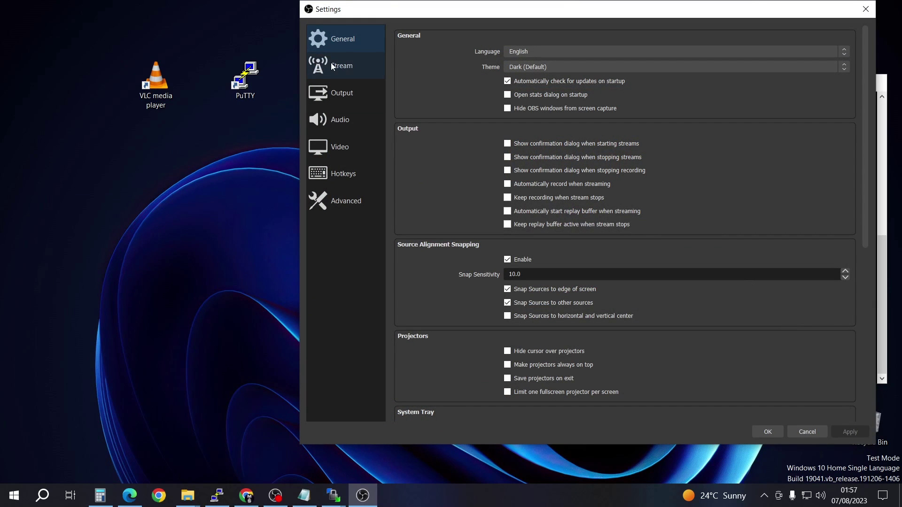
- Set the OBS stream service to Custom and paste rtmp://[ip address]/live as the server
click(334, 66)
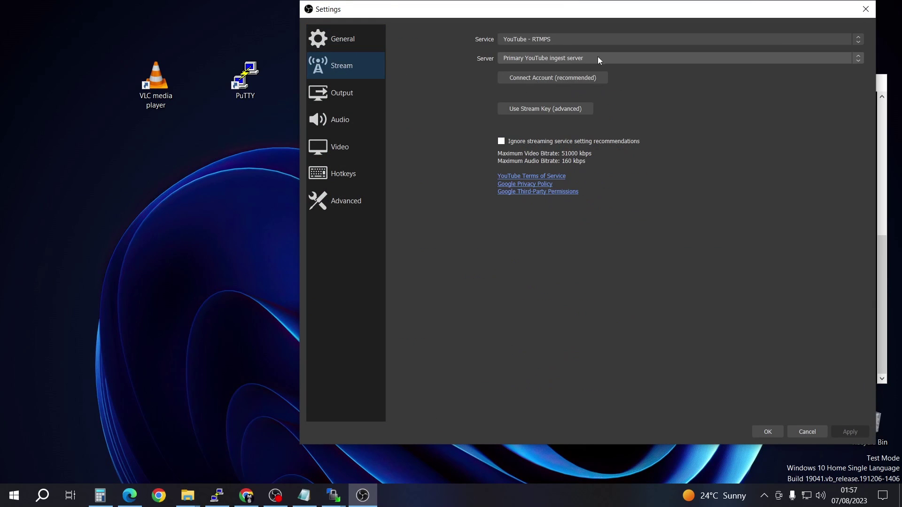
click(607, 37)
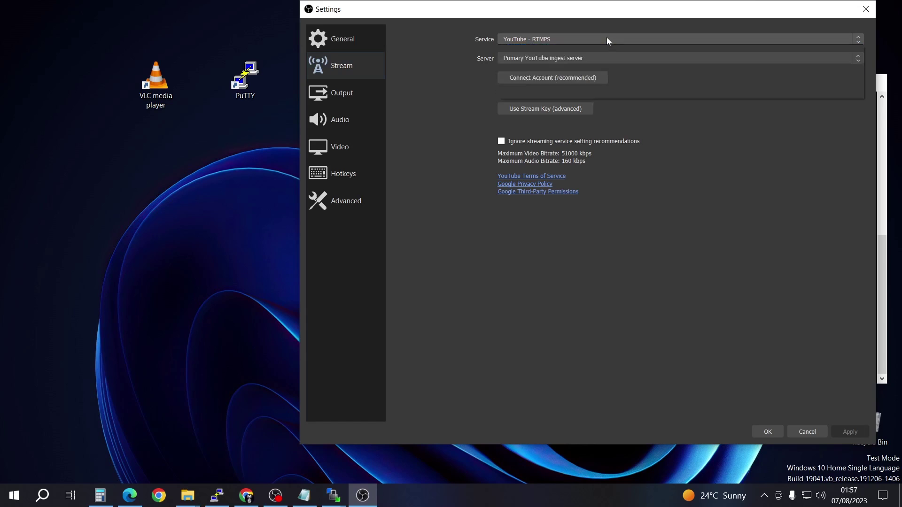
click(534, 50)
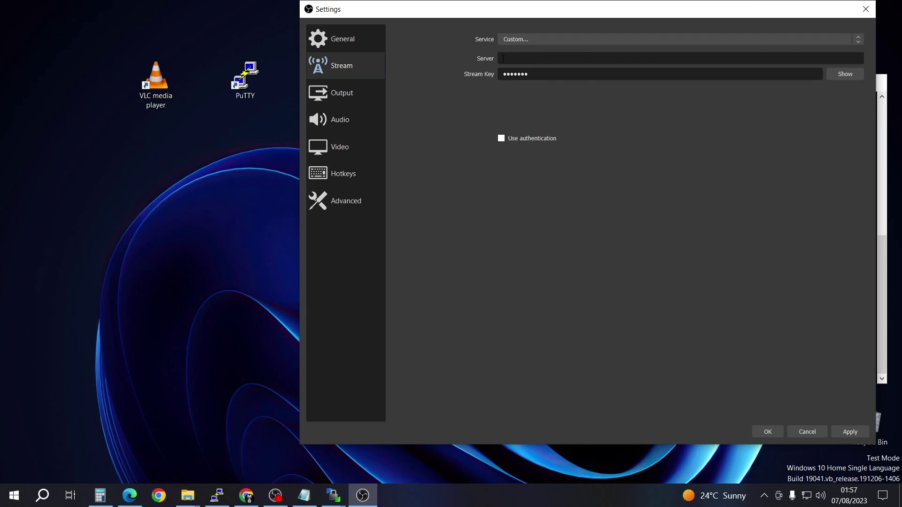
right_click(513, 58)
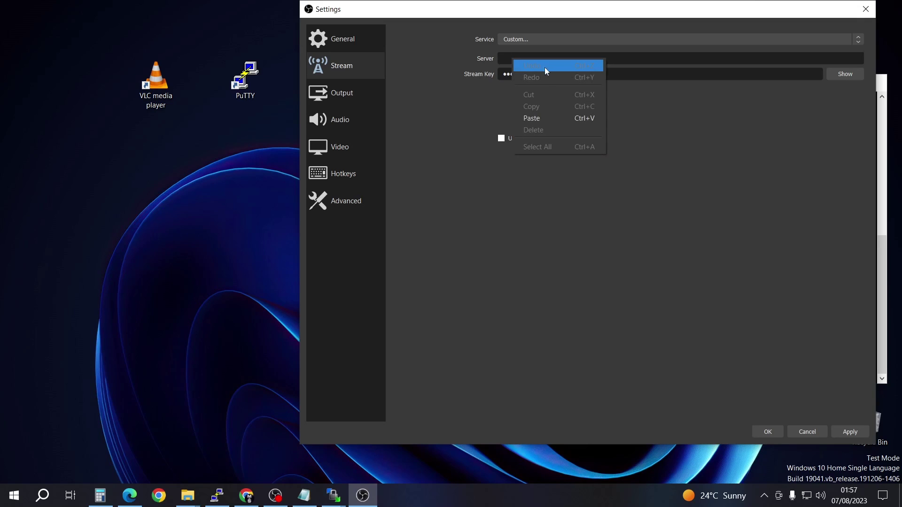
click(548, 118)
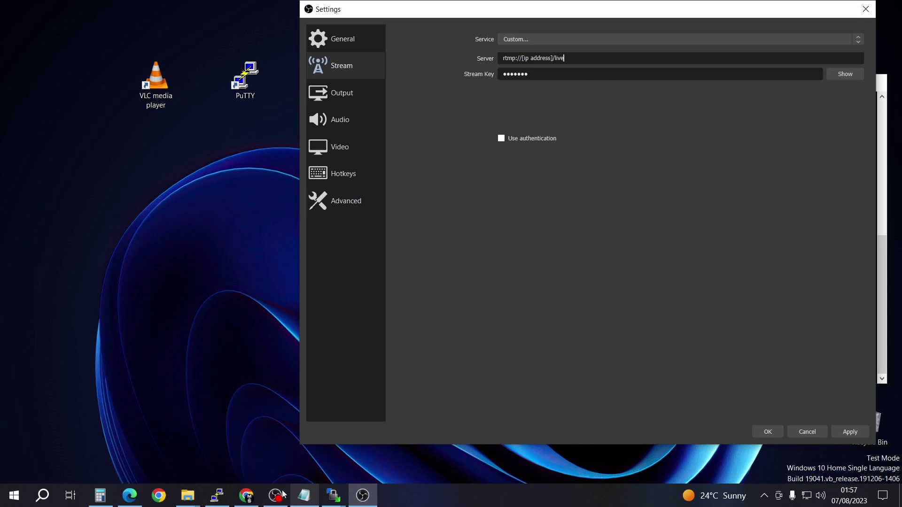
- Replace [ip address] in the server URL with 45.147.98.203 copied from PuTTY
click(218, 496)
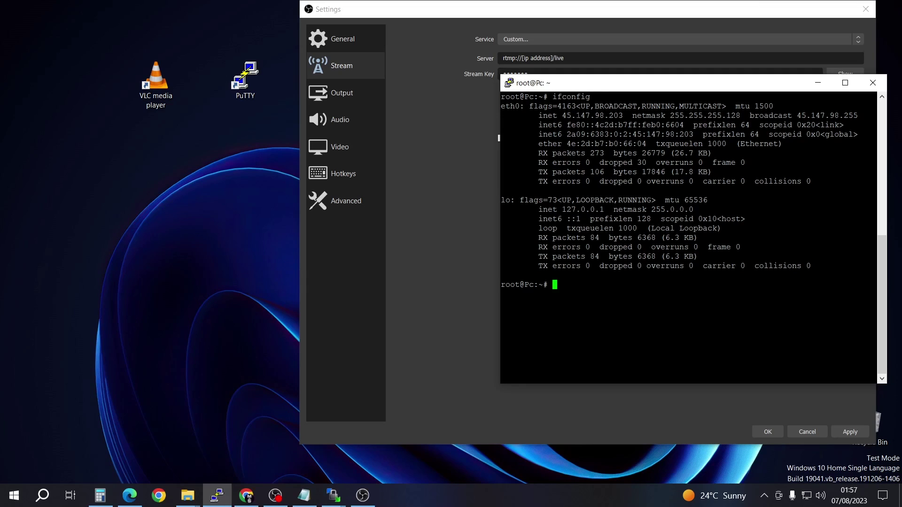
drag(623, 115, 564, 115)
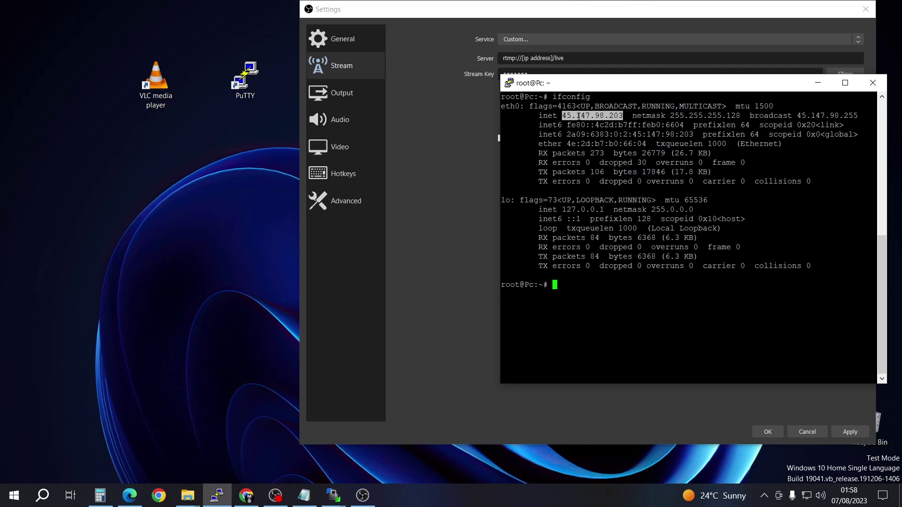
right_click(580, 115)
click(130, 496)
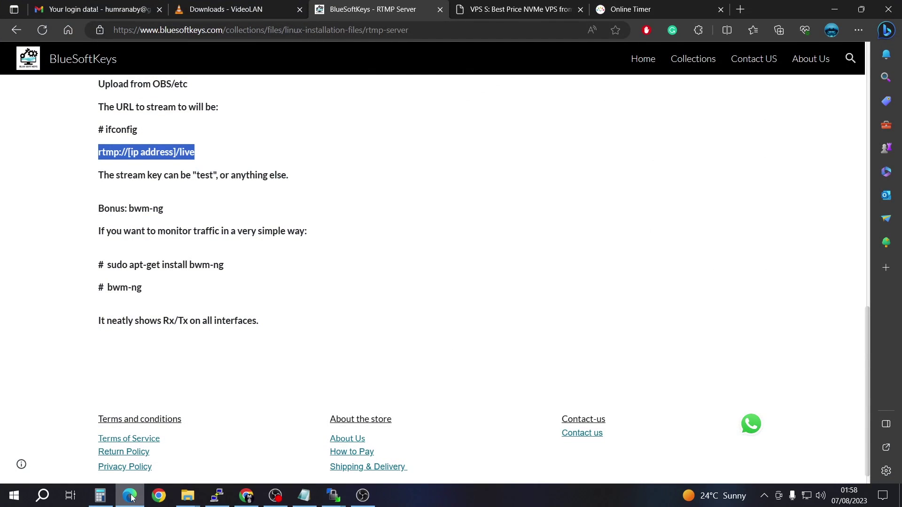
click(363, 496)
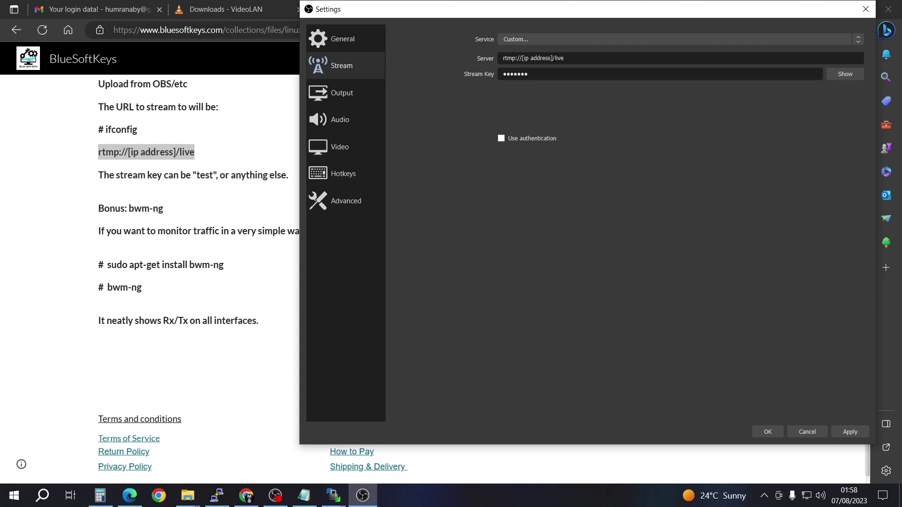
drag(553, 59, 520, 64)
key(shift+Right)
right_click(539, 58)
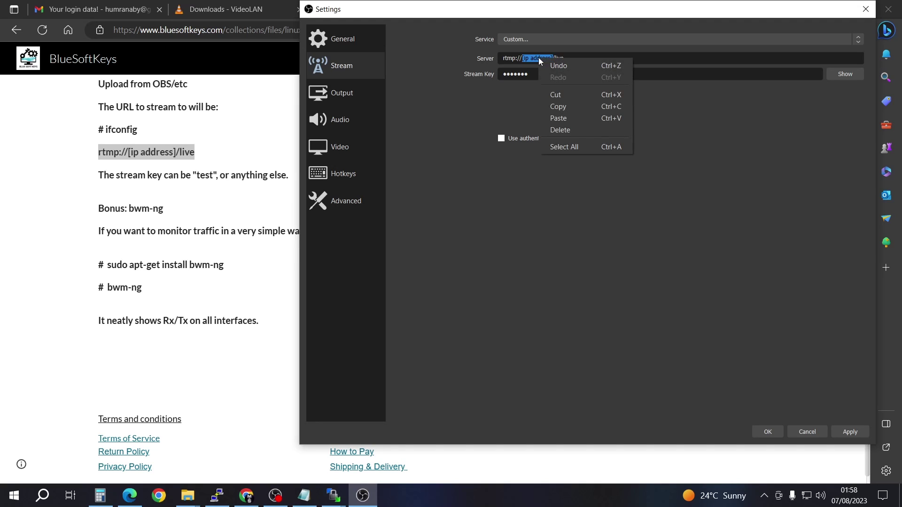
click(558, 118)
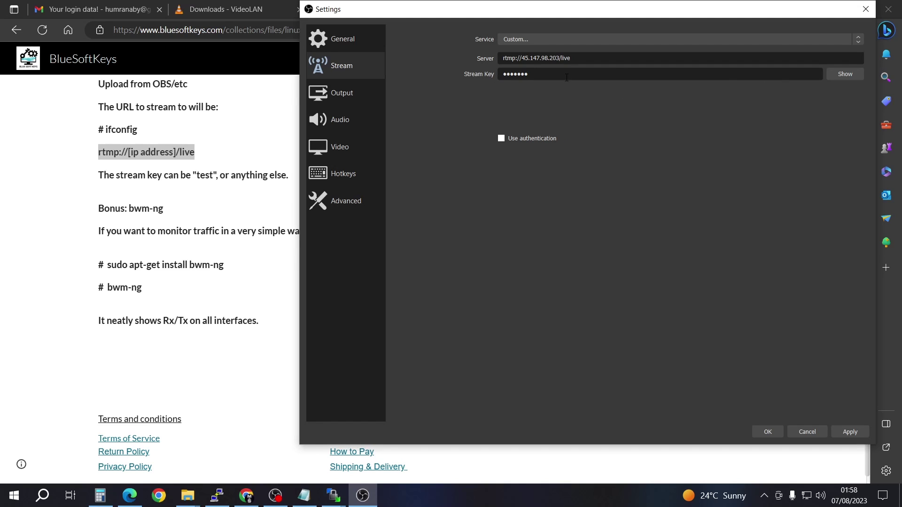
- Reveal the stream key, then apply the stream settings and close Settings
drag(475, 9, 503, 16)
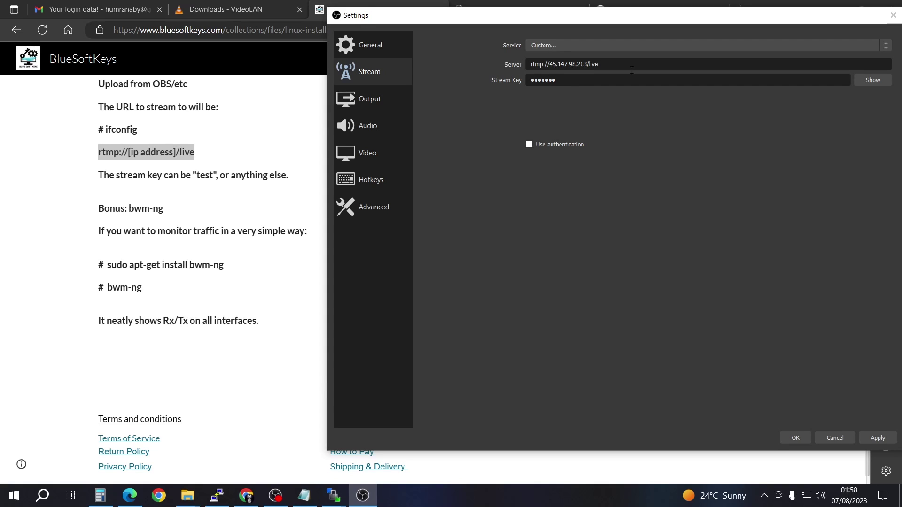
click(880, 83)
click(888, 439)
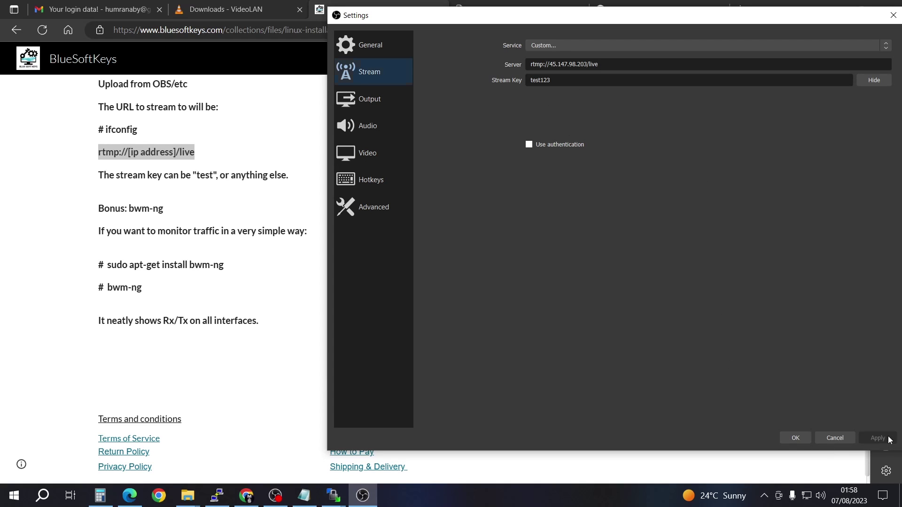
click(796, 438)
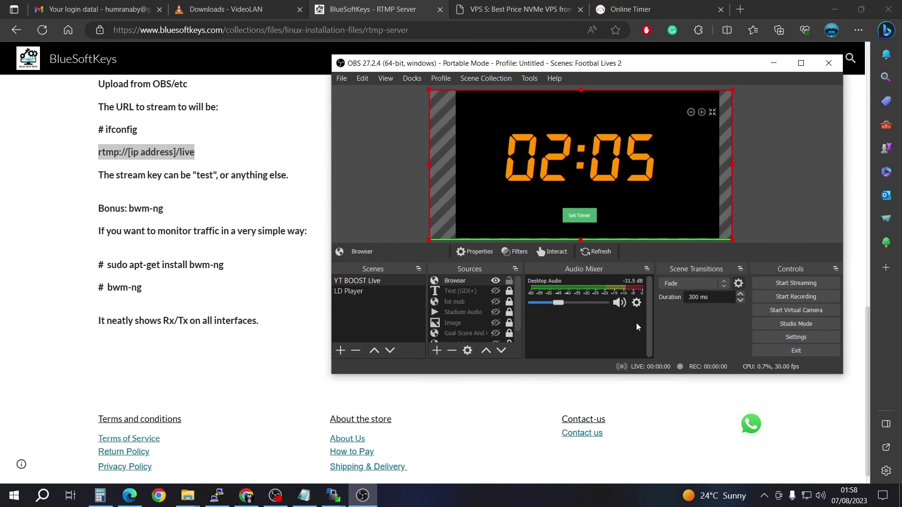
- Start streaming from OBS to the RTMP server and show the desktop
drag(555, 68, 613, 76)
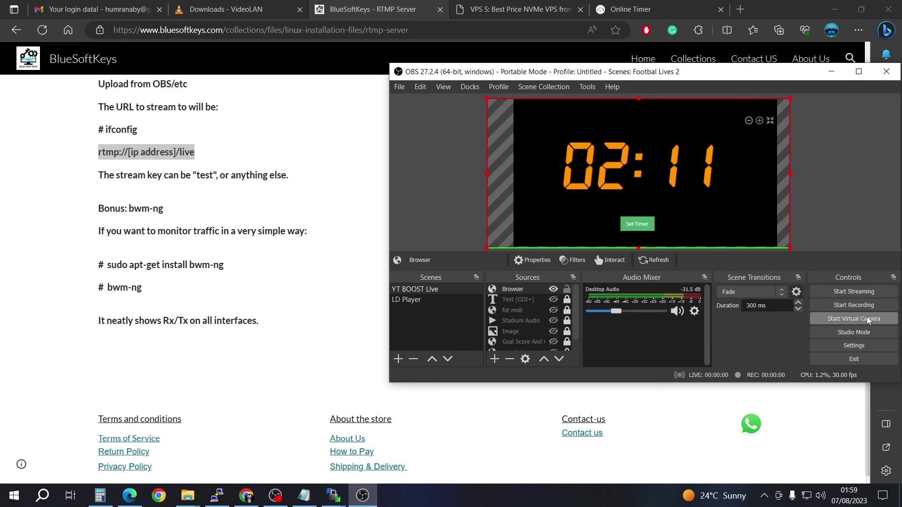
click(869, 291)
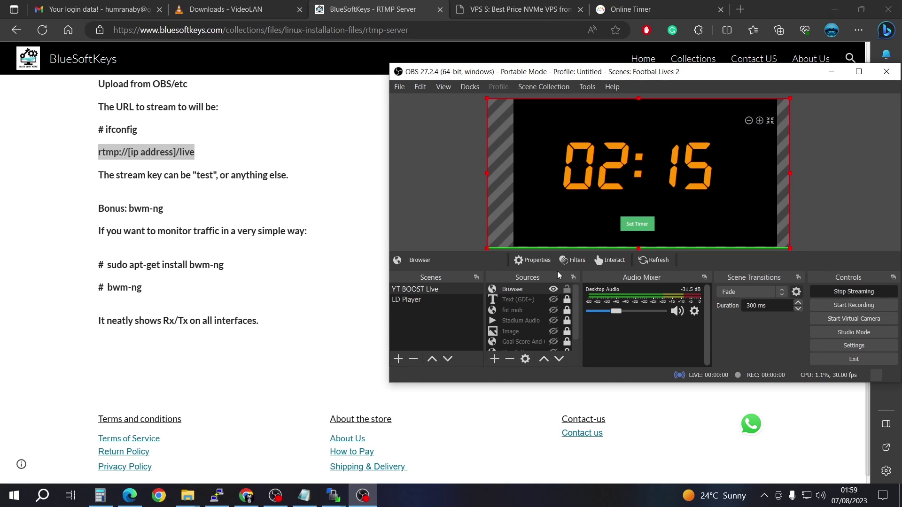
drag(609, 72, 684, 71)
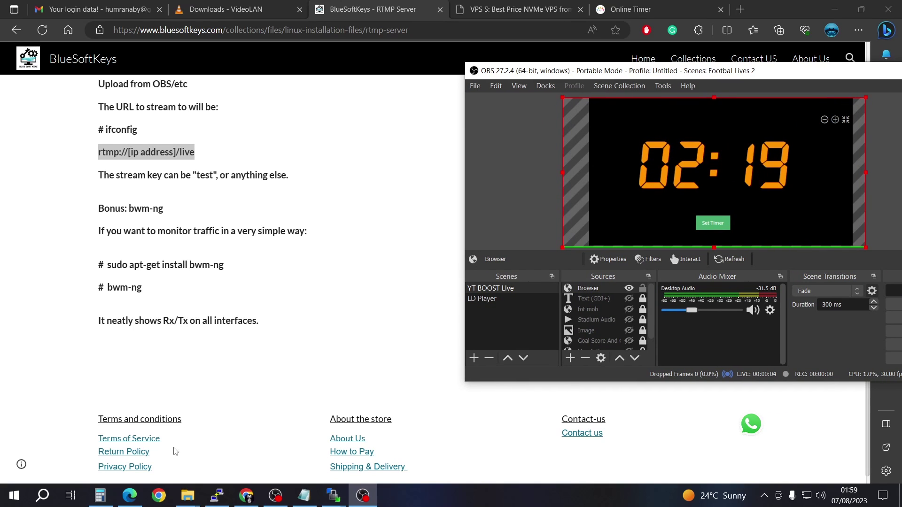
click(901, 496)
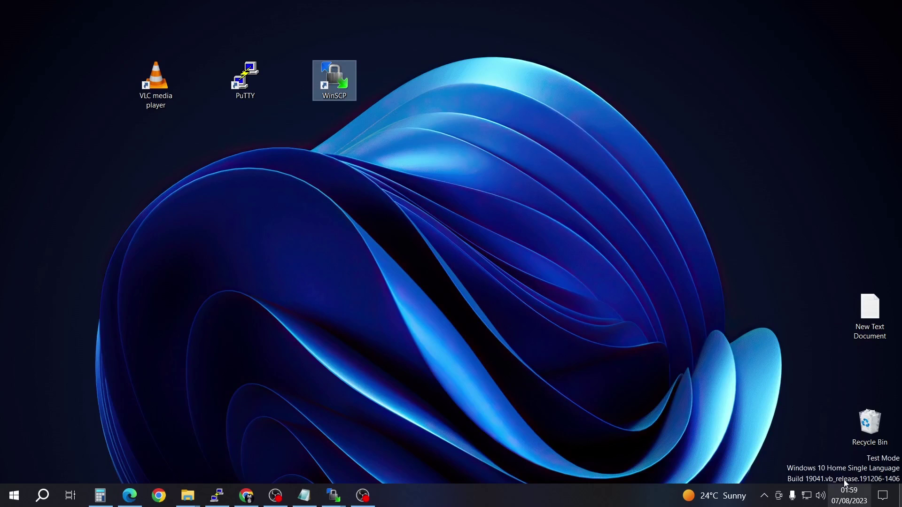
- Launch VLC, open Media > Stream on the Network tab, then return to Edge's RTMP guide
double_click(159, 83)
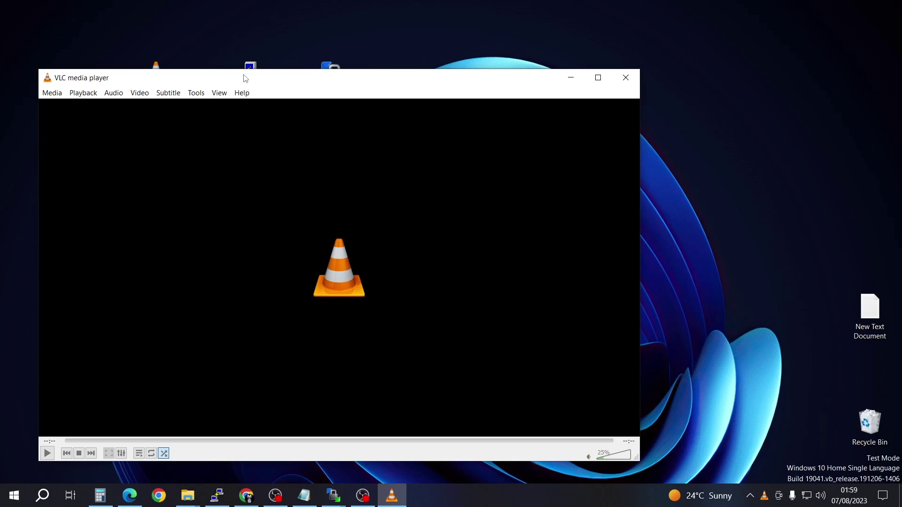
drag(245, 77, 225, 42)
click(33, 59)
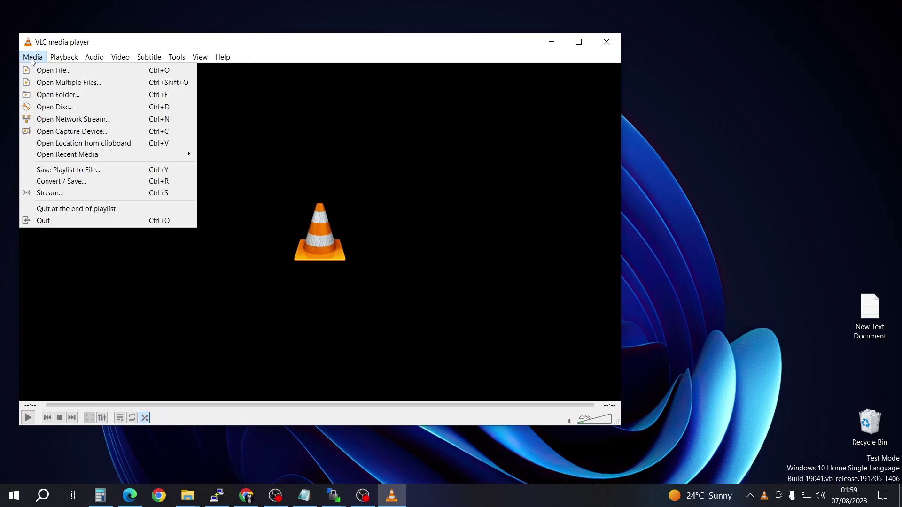
click(43, 193)
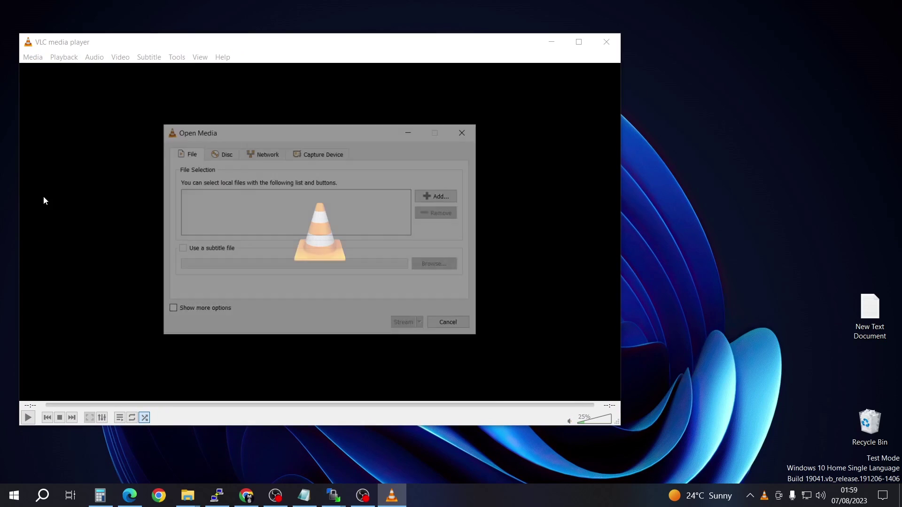
click(265, 157)
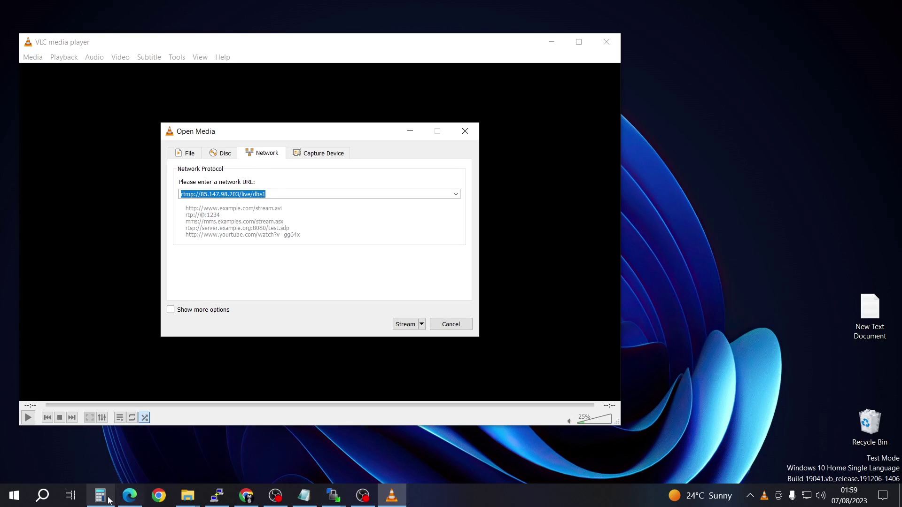
click(129, 496)
- Bring OBS Studio forward and review its stream server and key settings
right_click(156, 152)
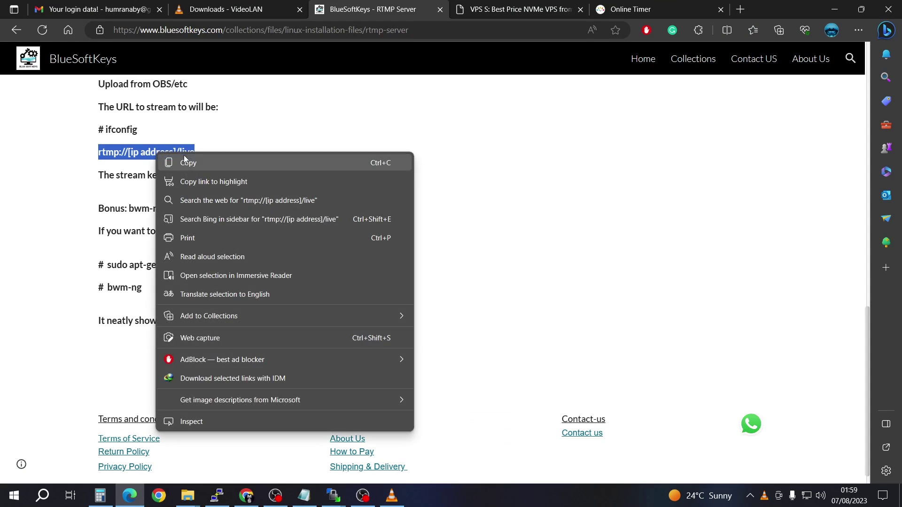
click(363, 497)
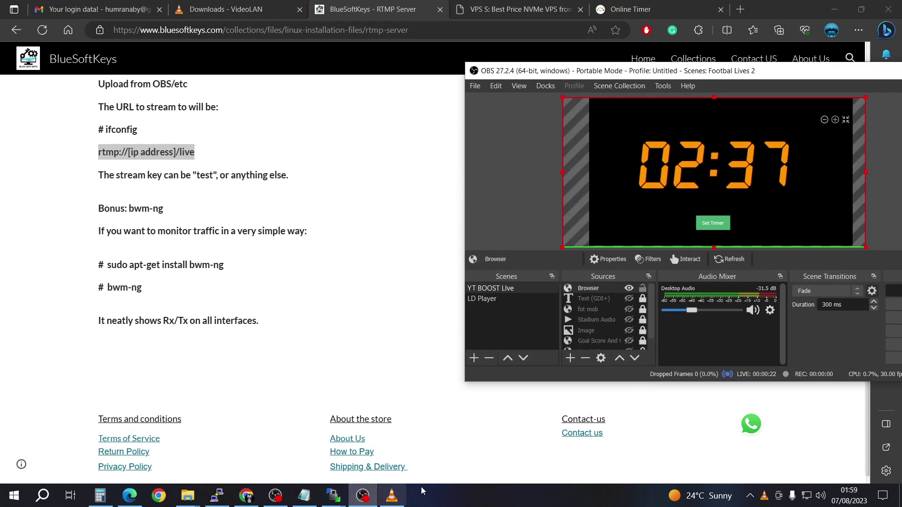
drag(802, 79, 684, 88)
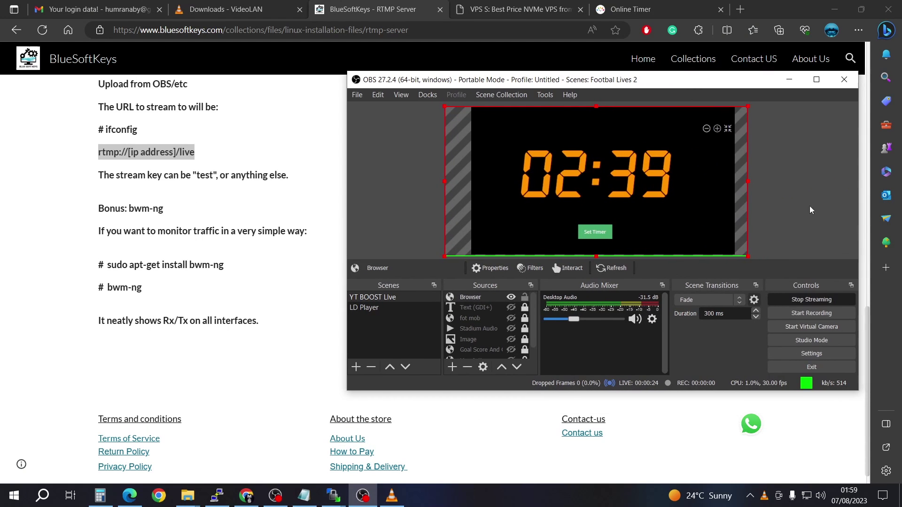
click(812, 354)
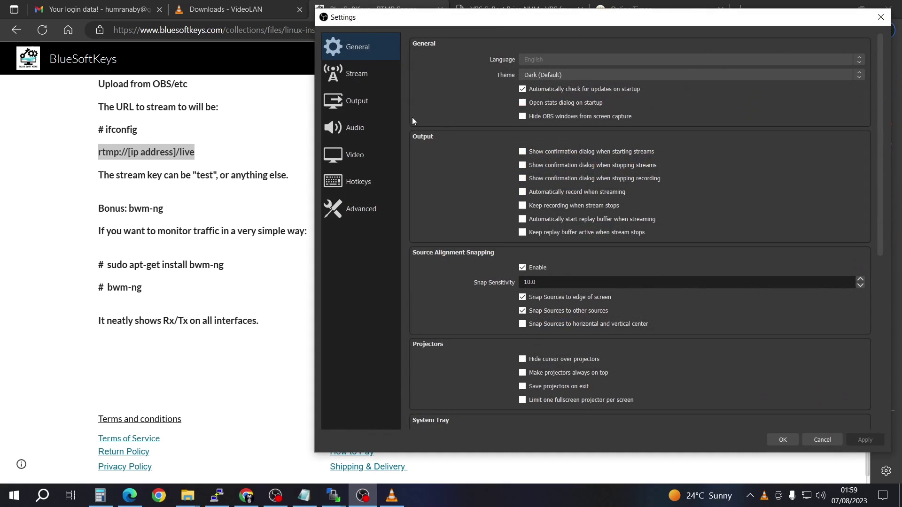
click(358, 74)
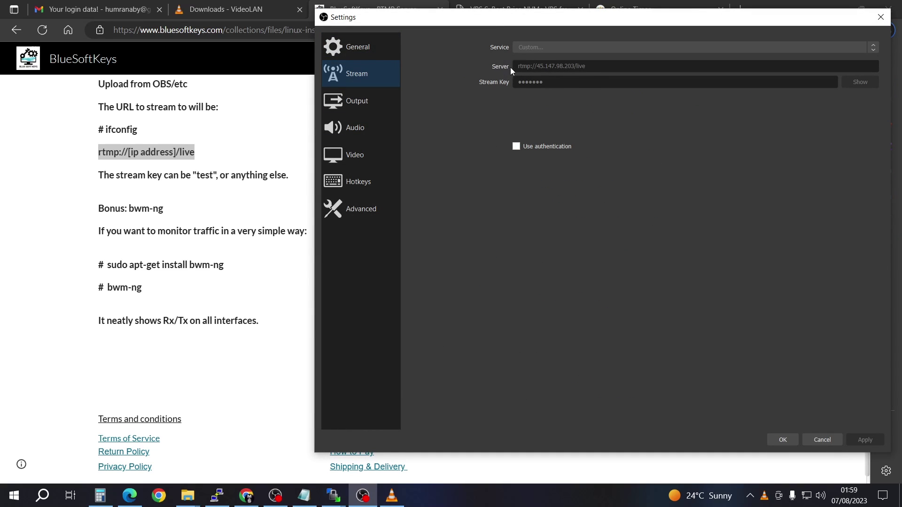
click(782, 438)
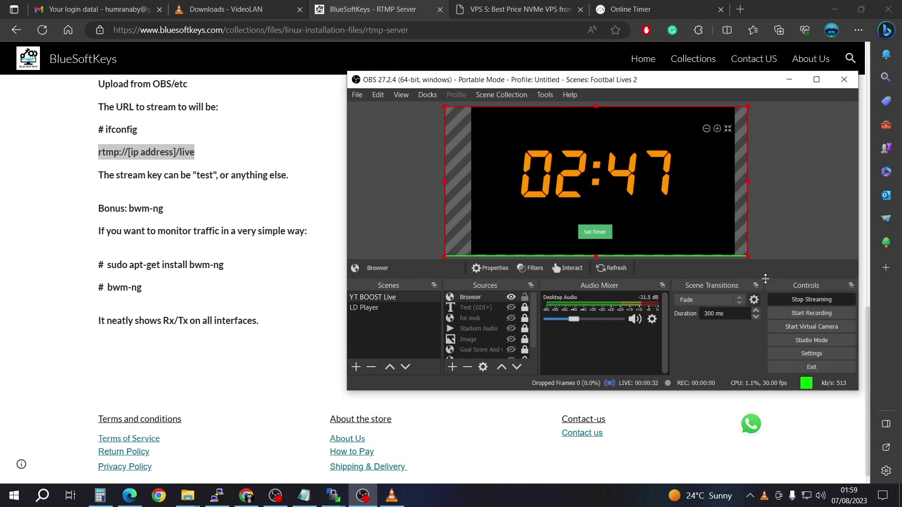
- Stop the OBS stream and copy the server address rtmp://45.147.98.203/live from Stream settings
click(815, 302)
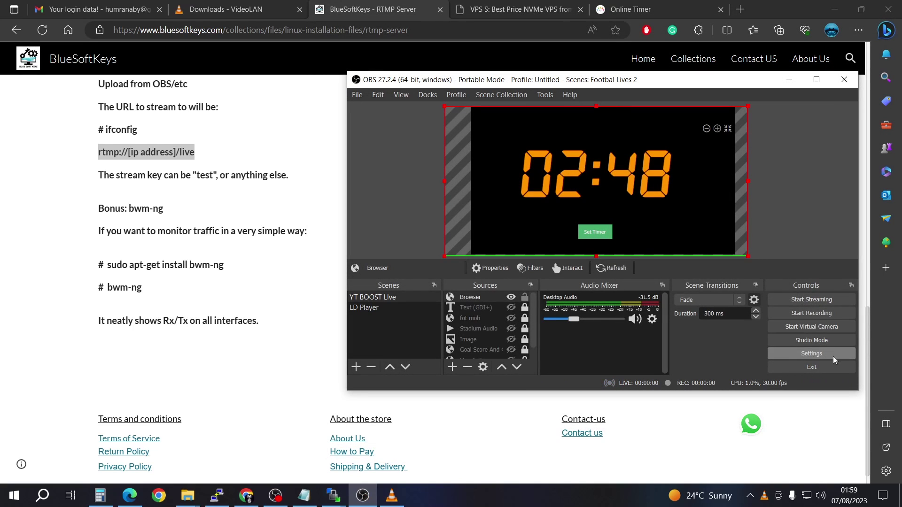
click(813, 355)
click(354, 83)
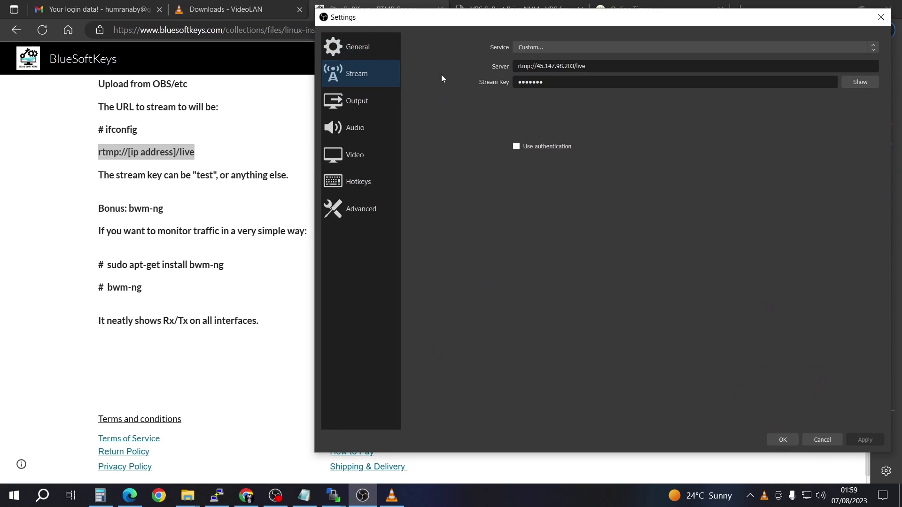
drag(590, 66, 519, 66)
drag(595, 66, 519, 70)
right_click(538, 67)
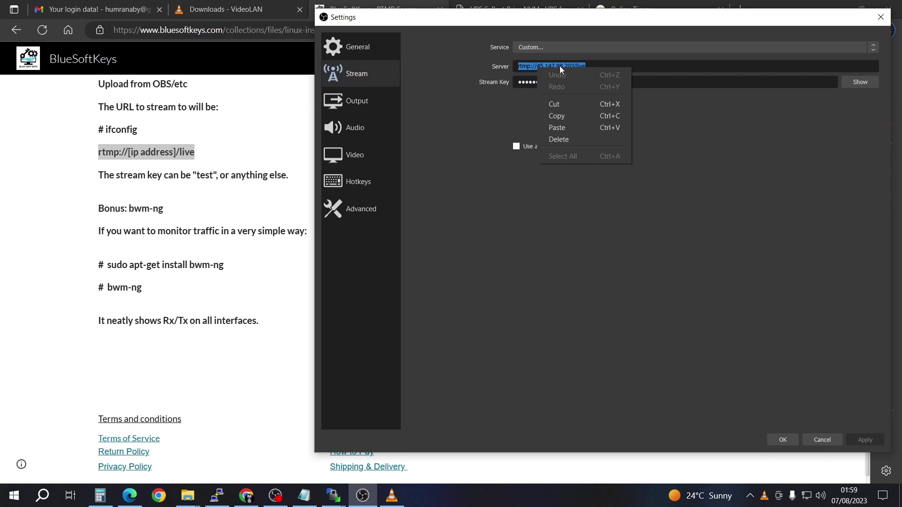
click(559, 117)
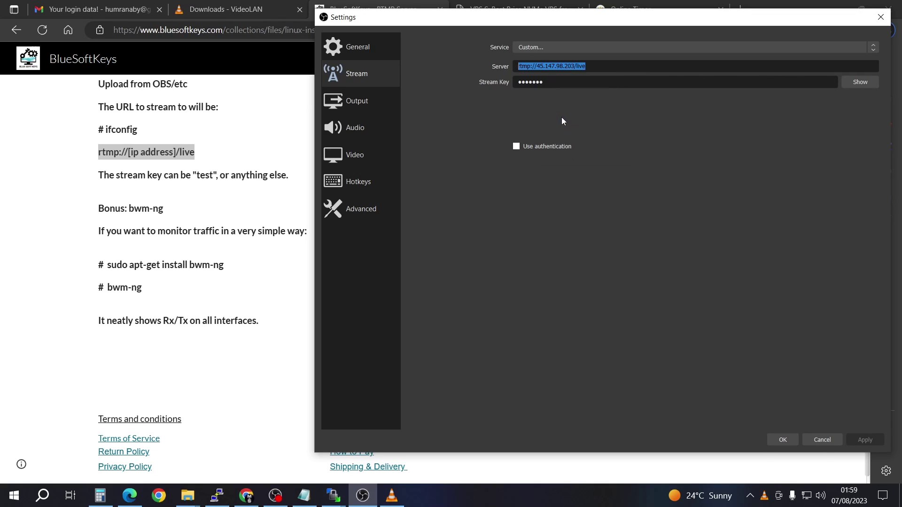
click(391, 496)
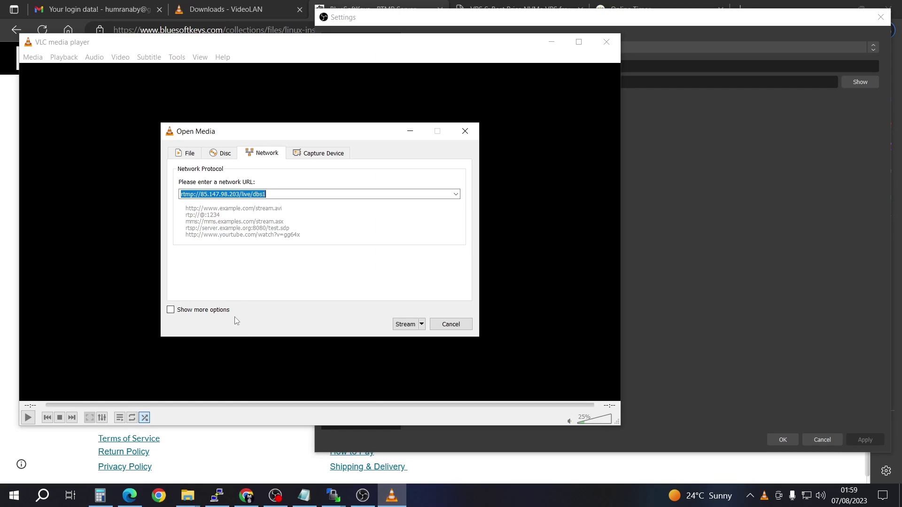
- Paste rtmp://45.147.98.203/live into VLC's network URL and reveal the OBS stream key
right_click(273, 195)
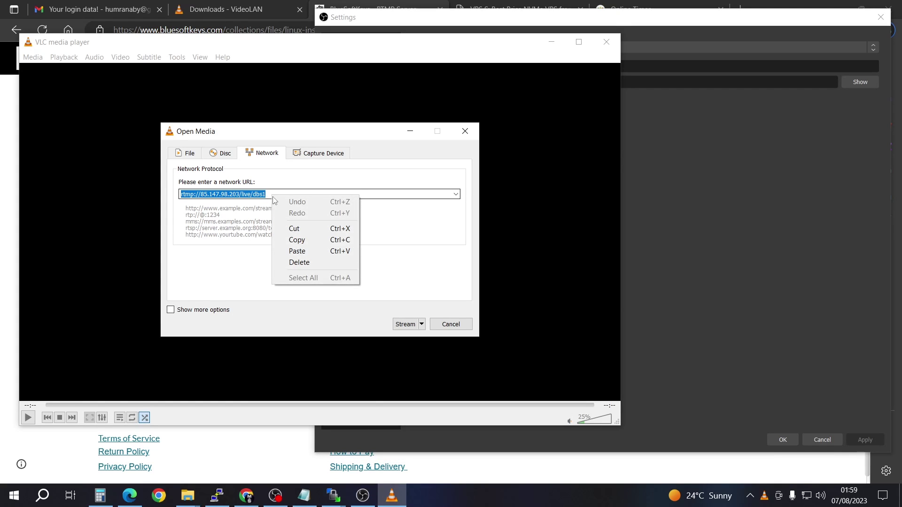
click(315, 250)
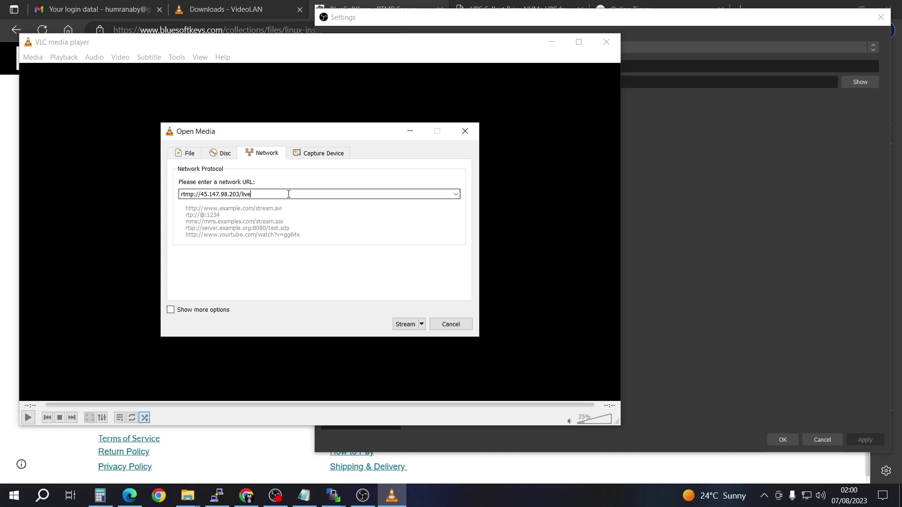
click(707, 218)
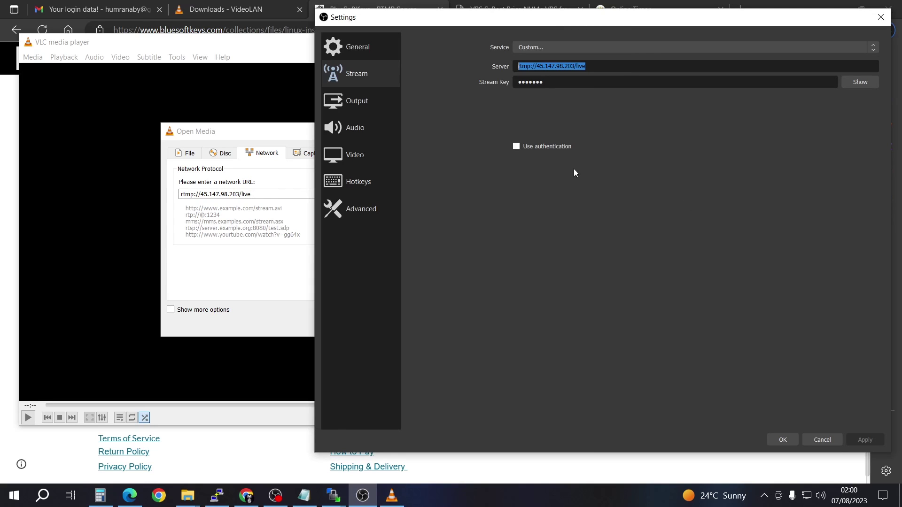
click(854, 85)
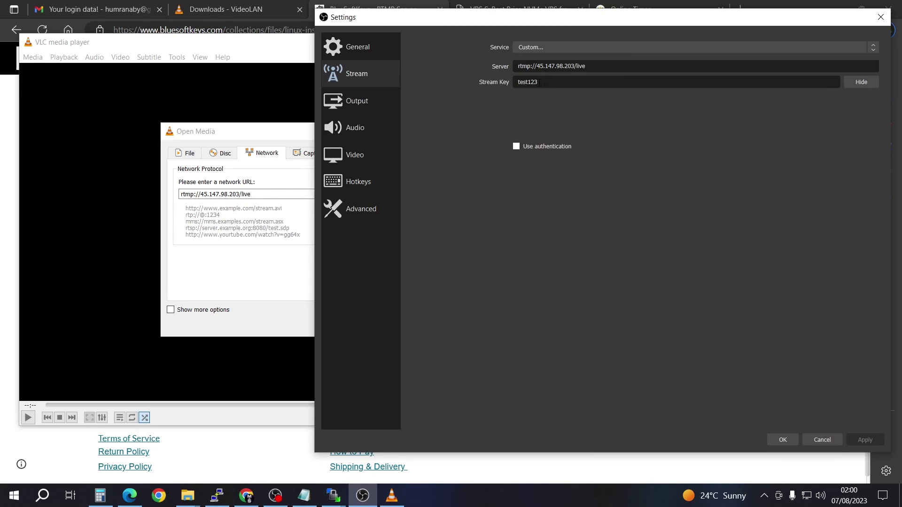
click(780, 440)
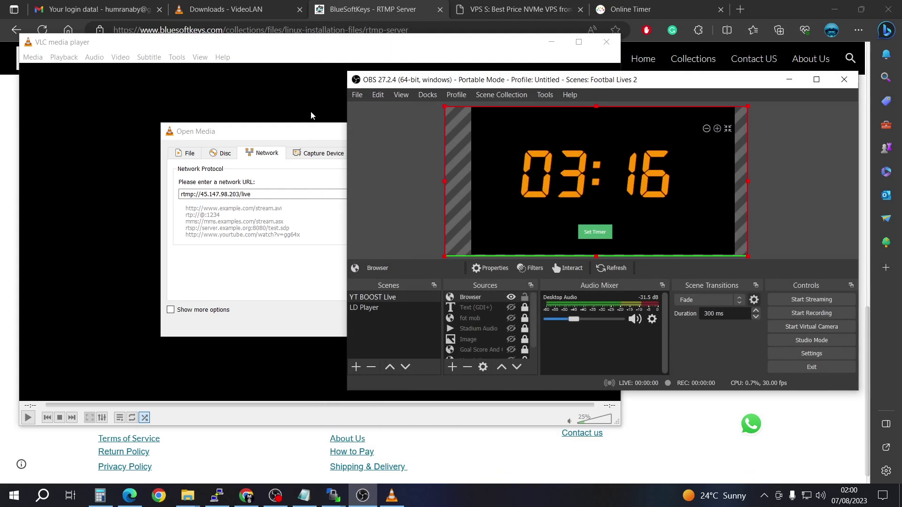
click(311, 111)
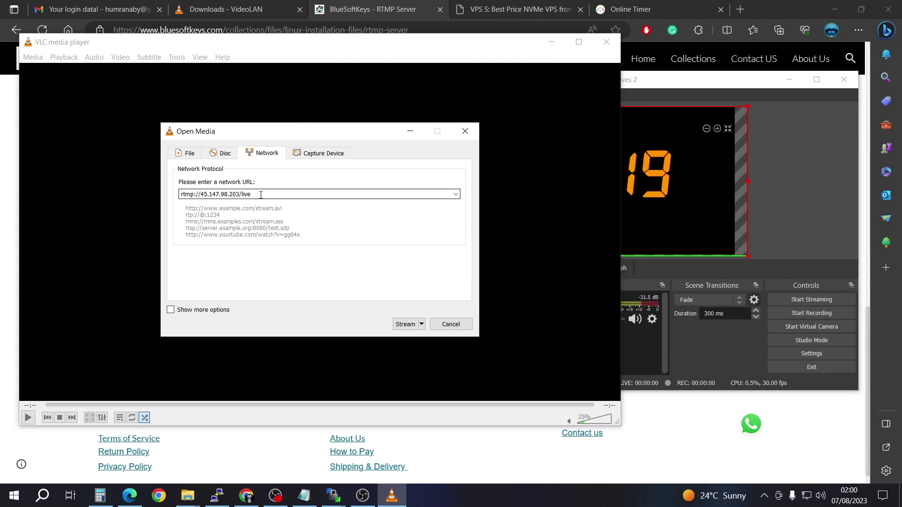
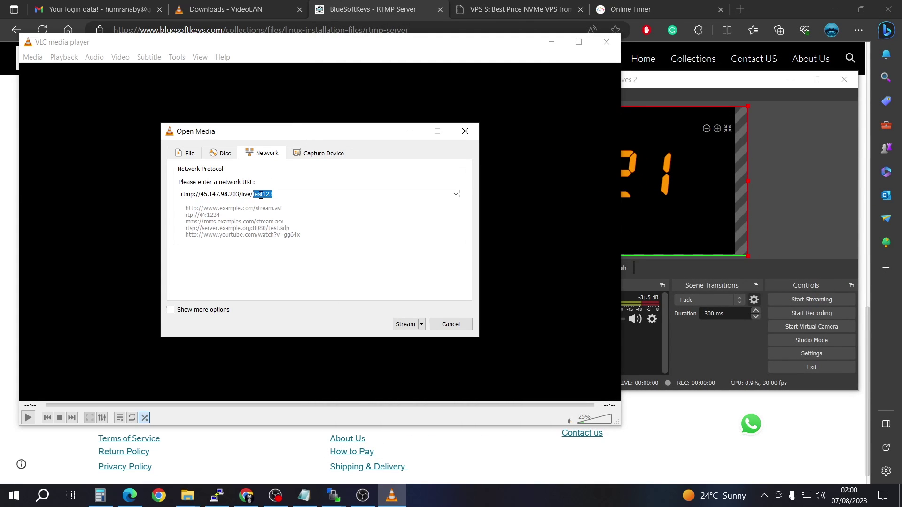
click(278, 194)
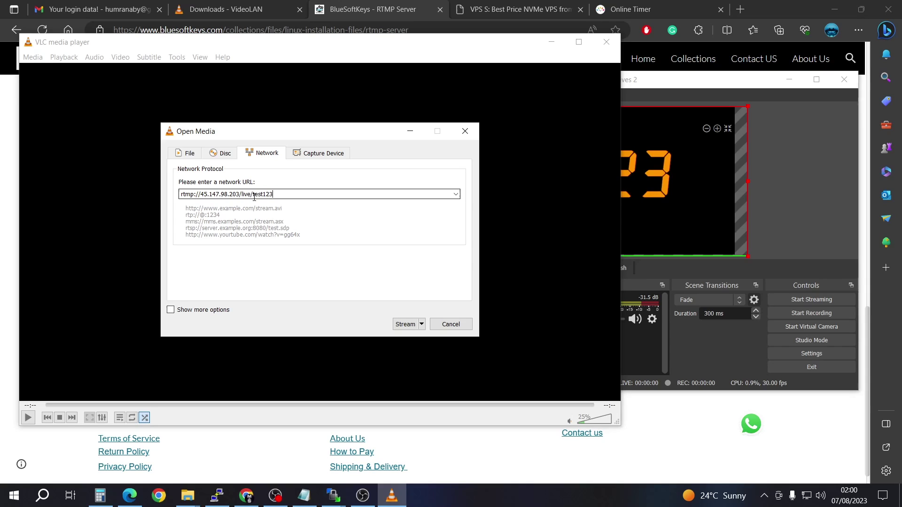
key(BackSpace)
key(BackSpace)
key(BackSpace)
key(BackSpace)
key(BackSpace)
key(BackSpace)
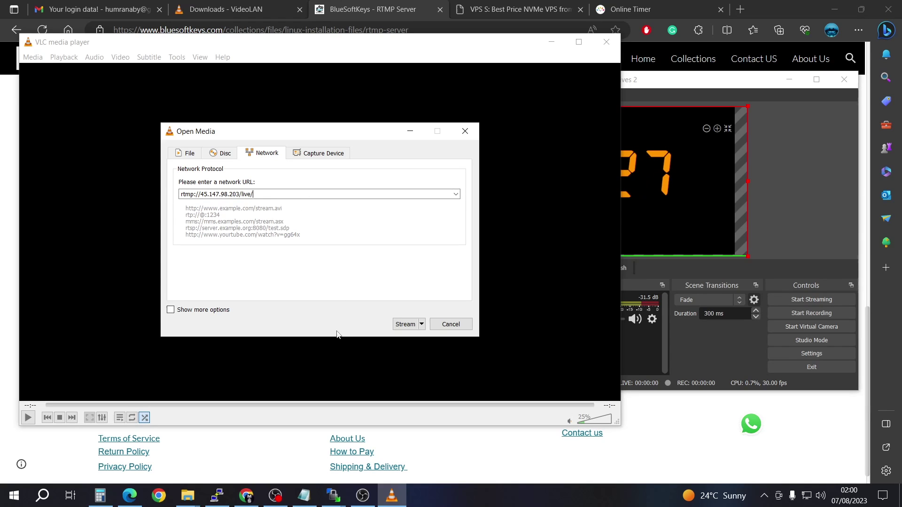
text(tes)
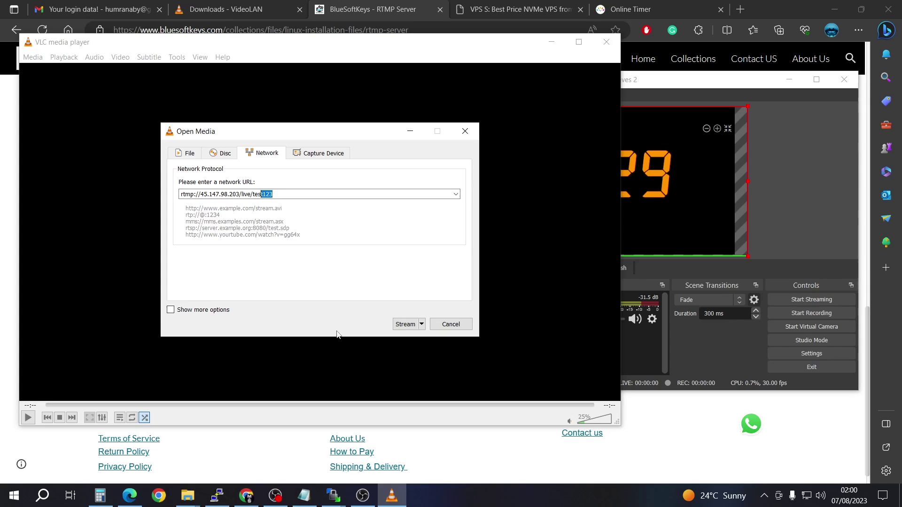
text(t123)
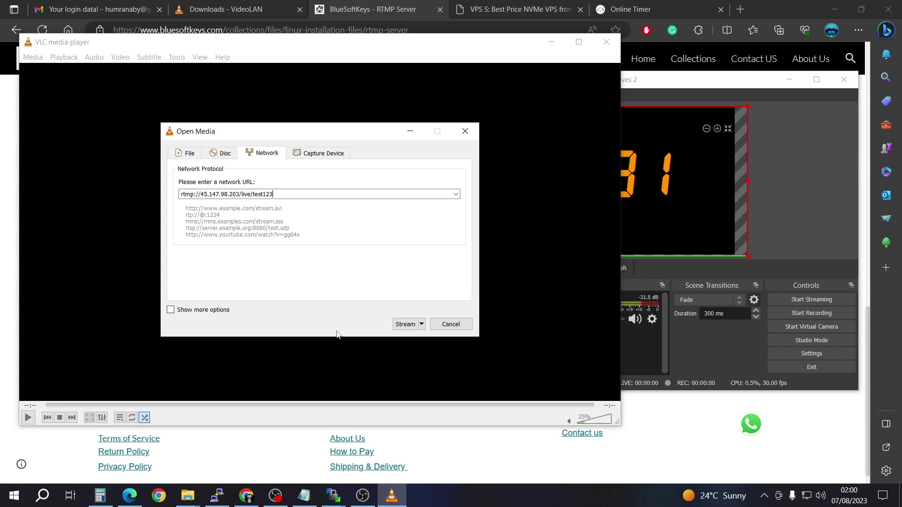
click(793, 247)
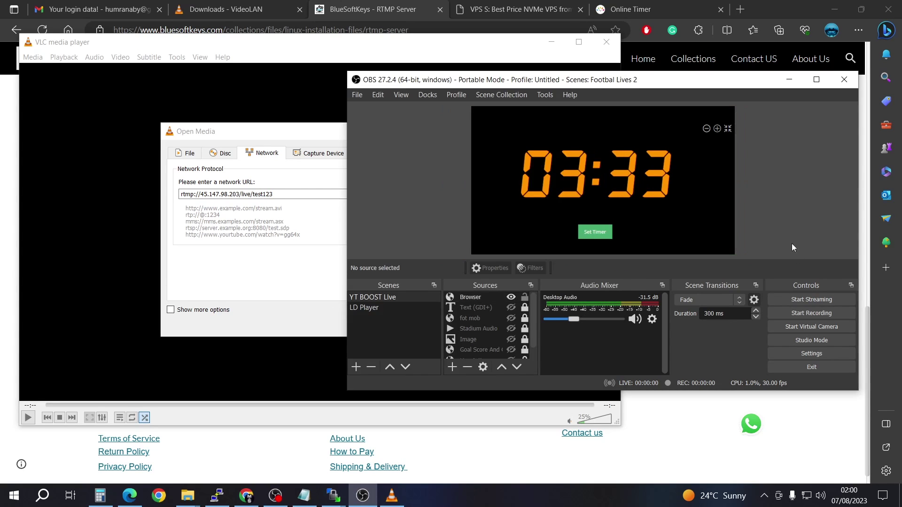
- Restart streaming in OBS, minimize Edge, and open the Stream button's dropdown in VLC's Open Media
click(810, 300)
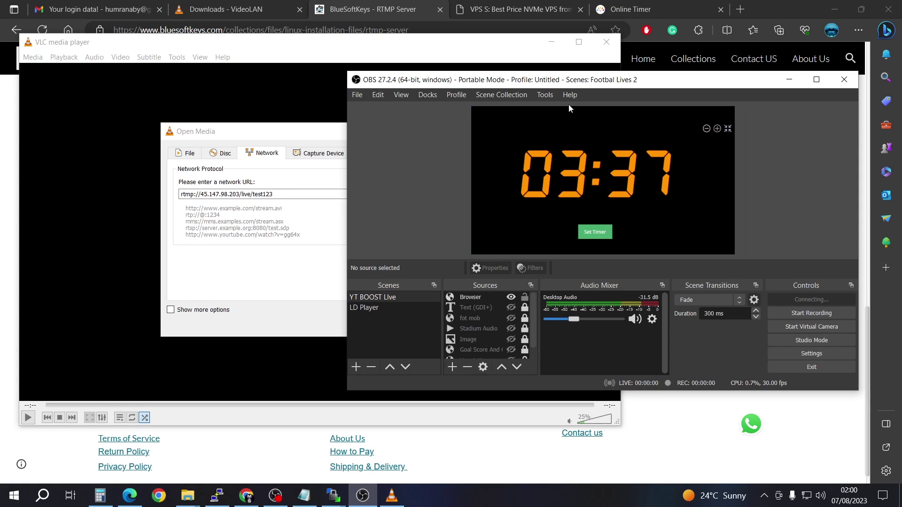
drag(547, 85, 582, 69)
click(270, 47)
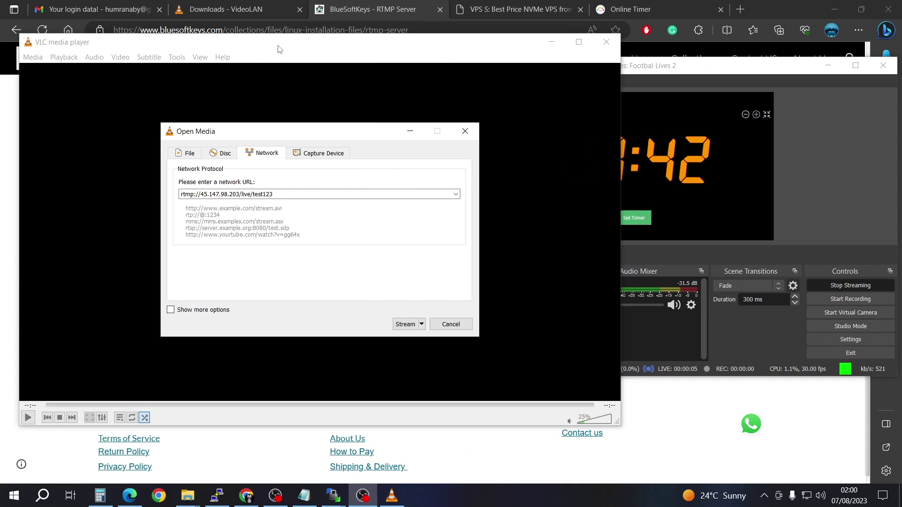
click(827, 12)
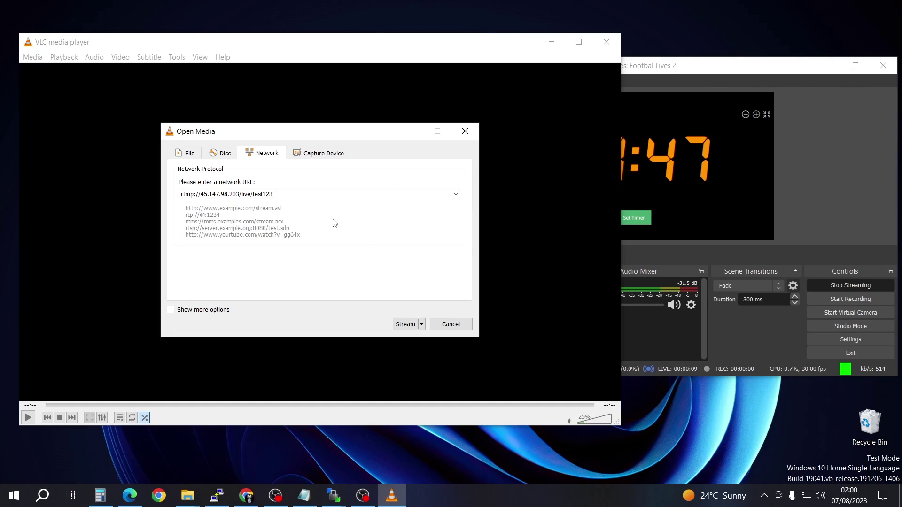
click(422, 325)
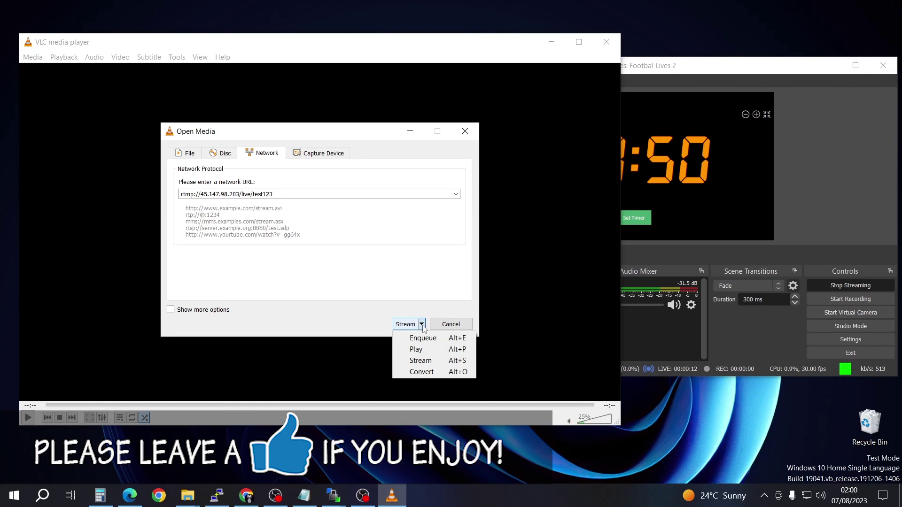
- Play the RTMP stream in VLC and reposition and enlarge its window to show the countdown
click(421, 351)
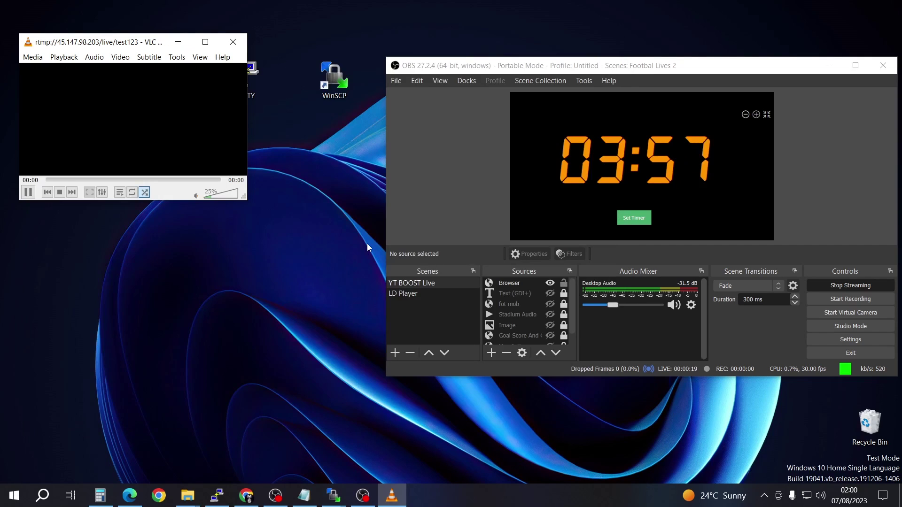
drag(130, 50, 135, 163)
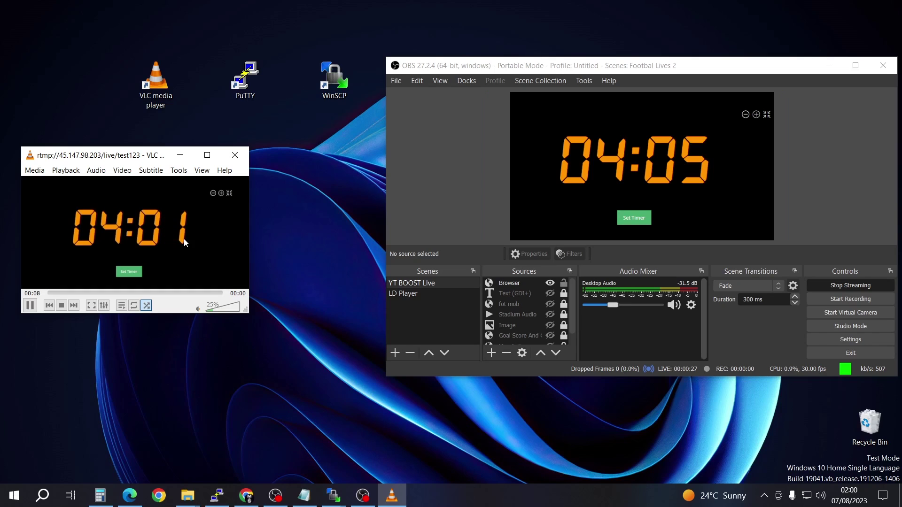
drag(113, 157, 121, 131)
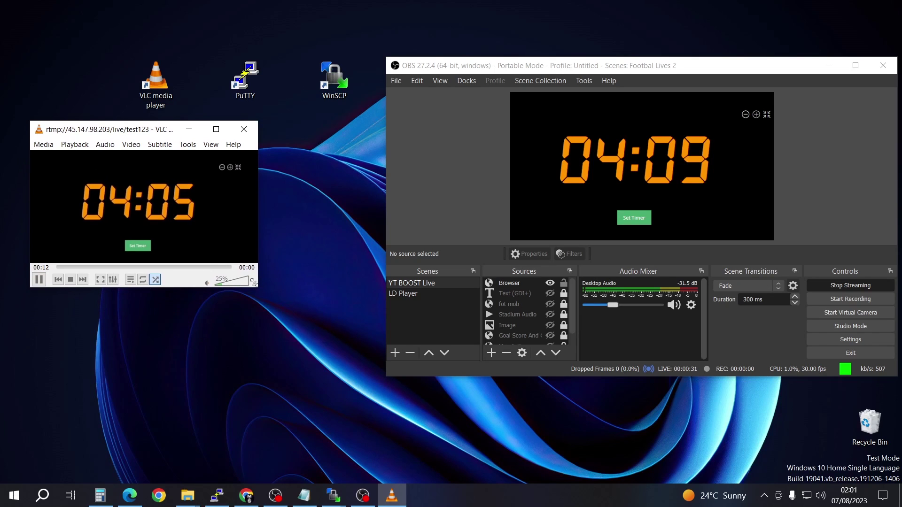
drag(256, 284, 305, 324)
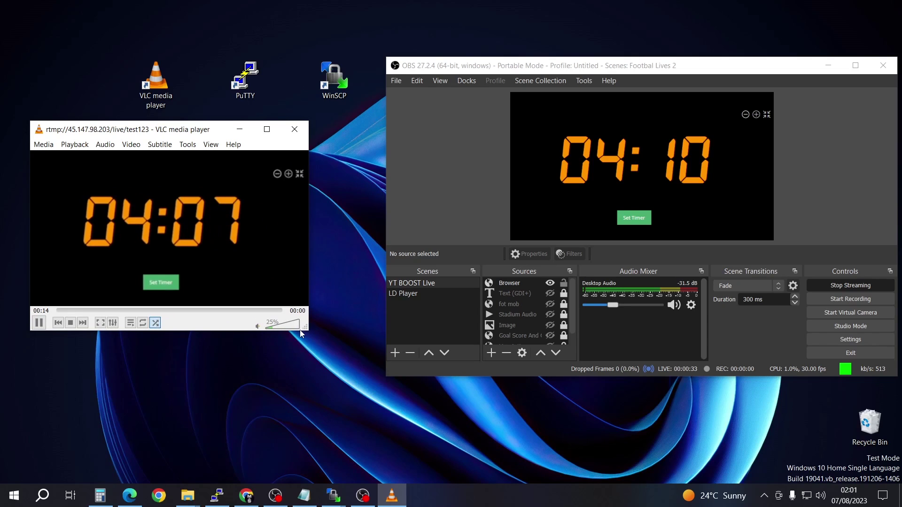